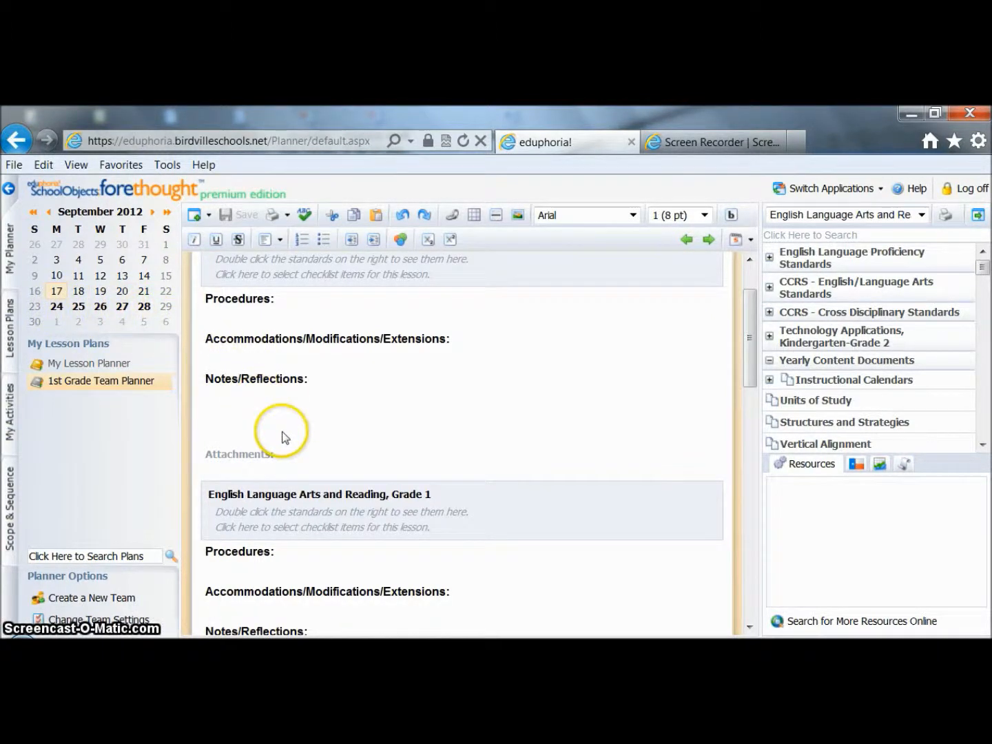
Show the 1st Grade Team Planner in the weekly view for September 17 thru 22
left_click_drag(753, 334, 752, 310)
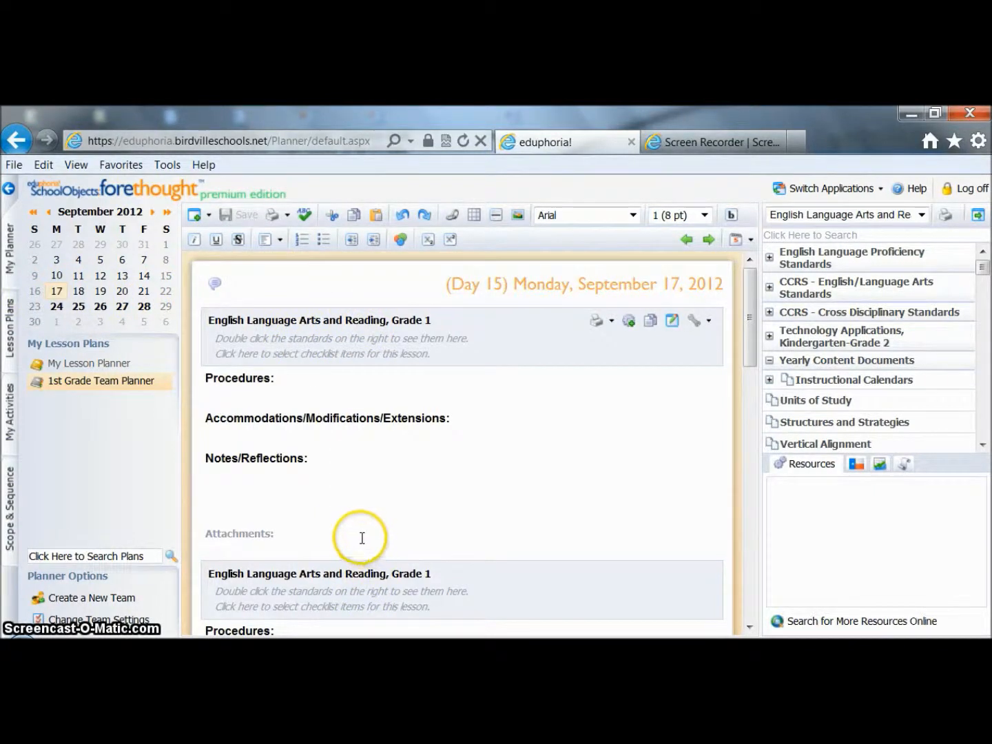
left_click(751, 246)
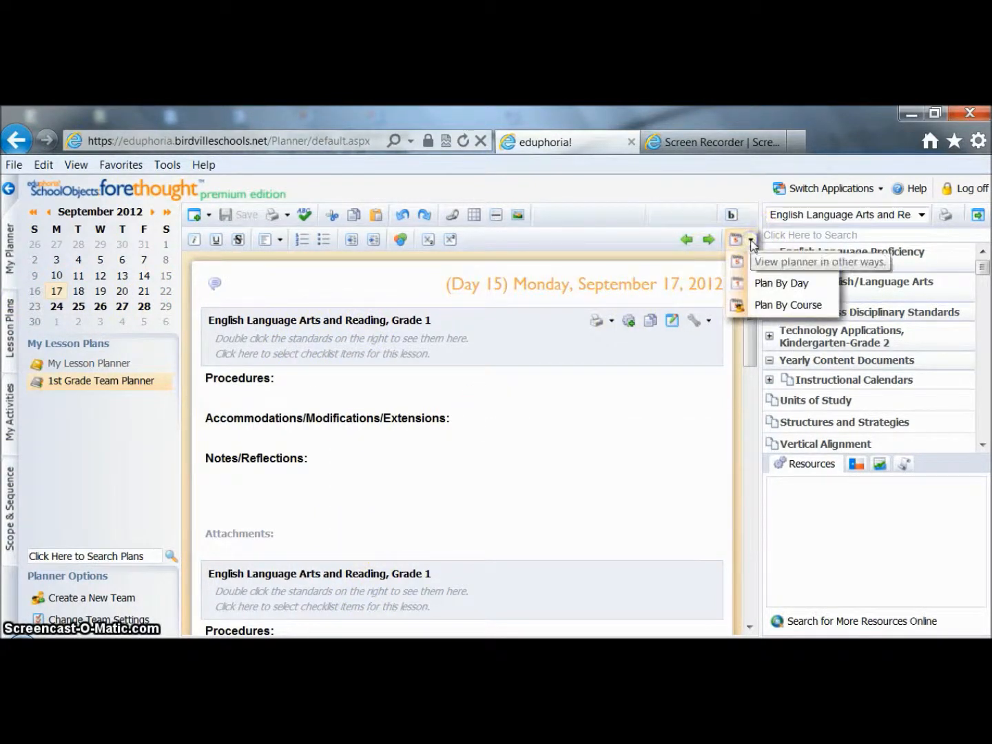
left_click(759, 265)
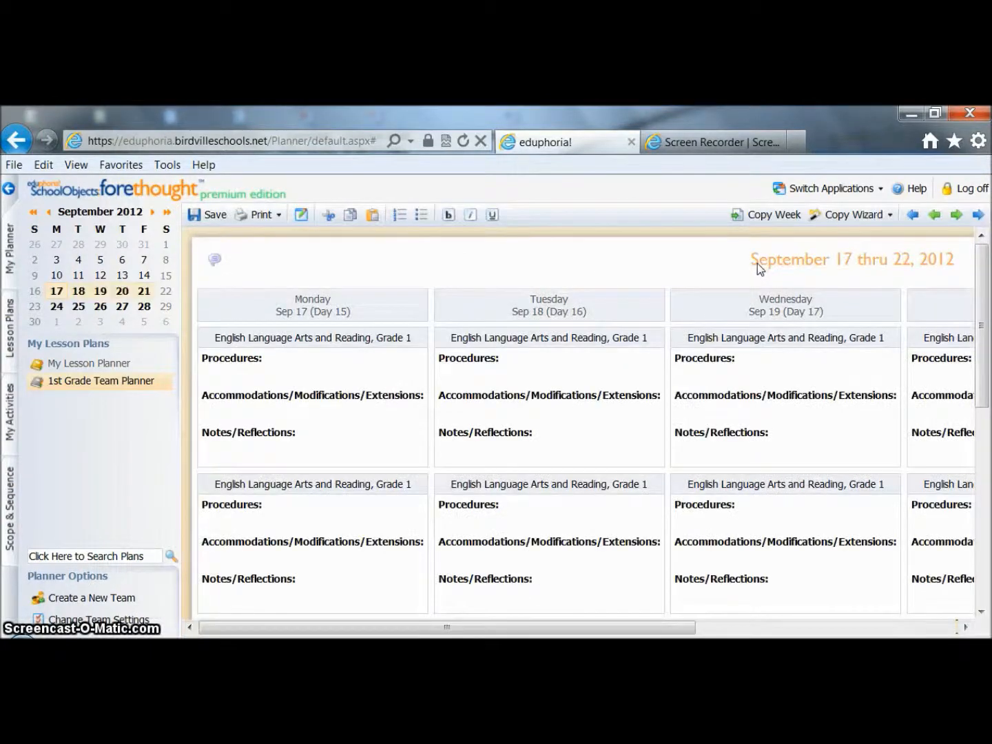
left_click(756, 219)
left_click(578, 445)
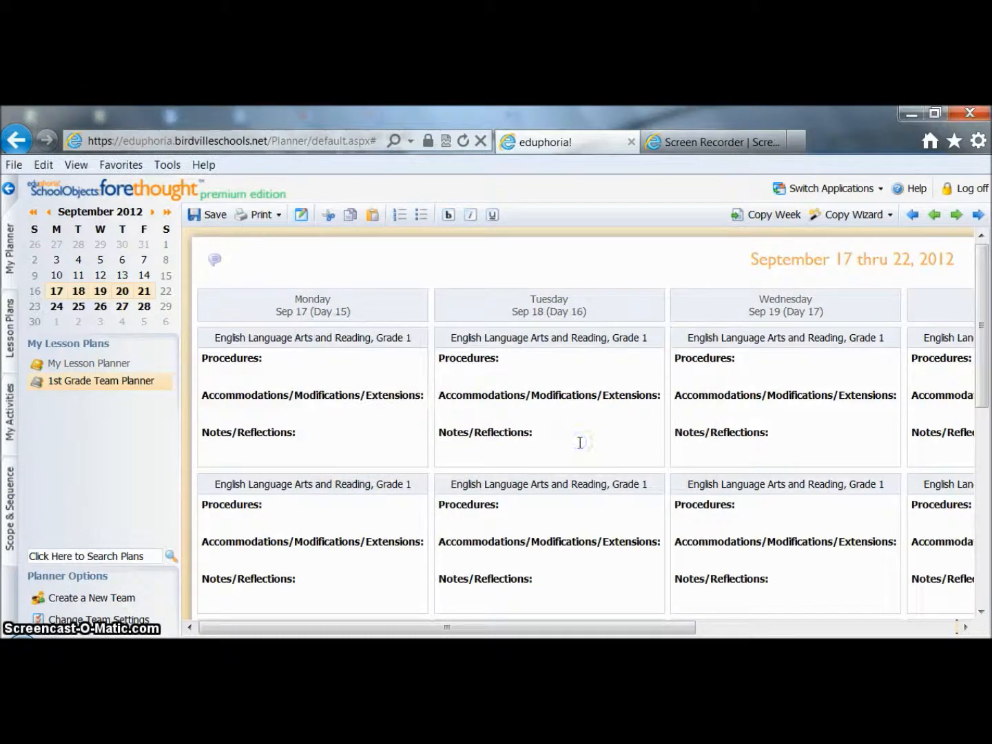
Show the same week in My Lesson Planner and open the daily plan for Monday, September 17
left_click(107, 369)
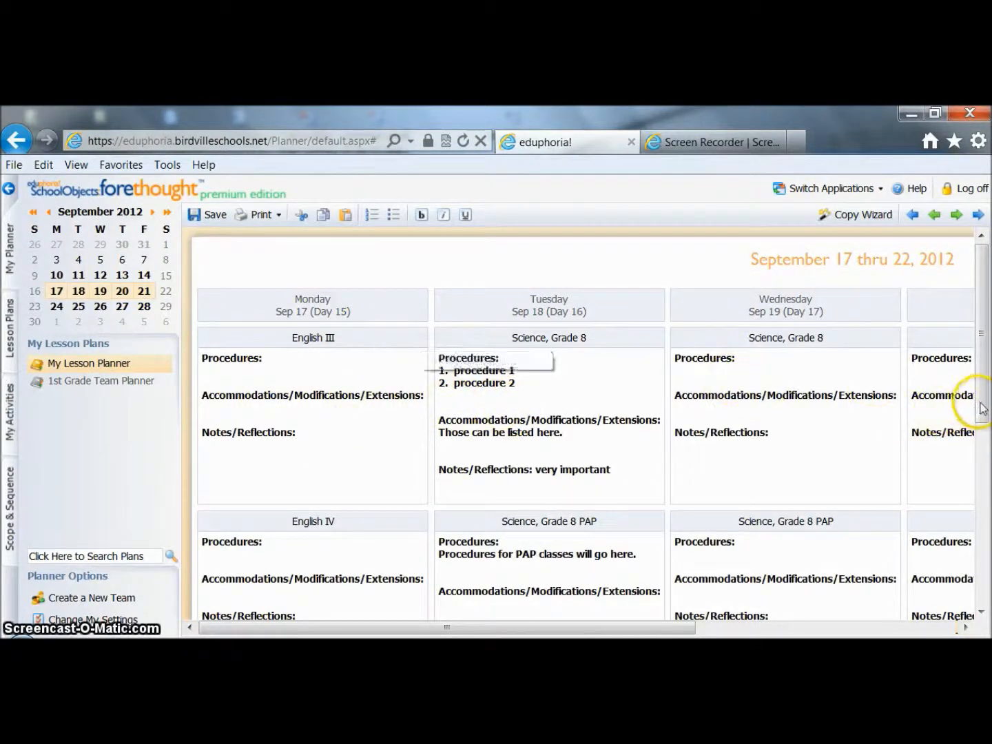
left_click_drag(983, 408, 983, 362)
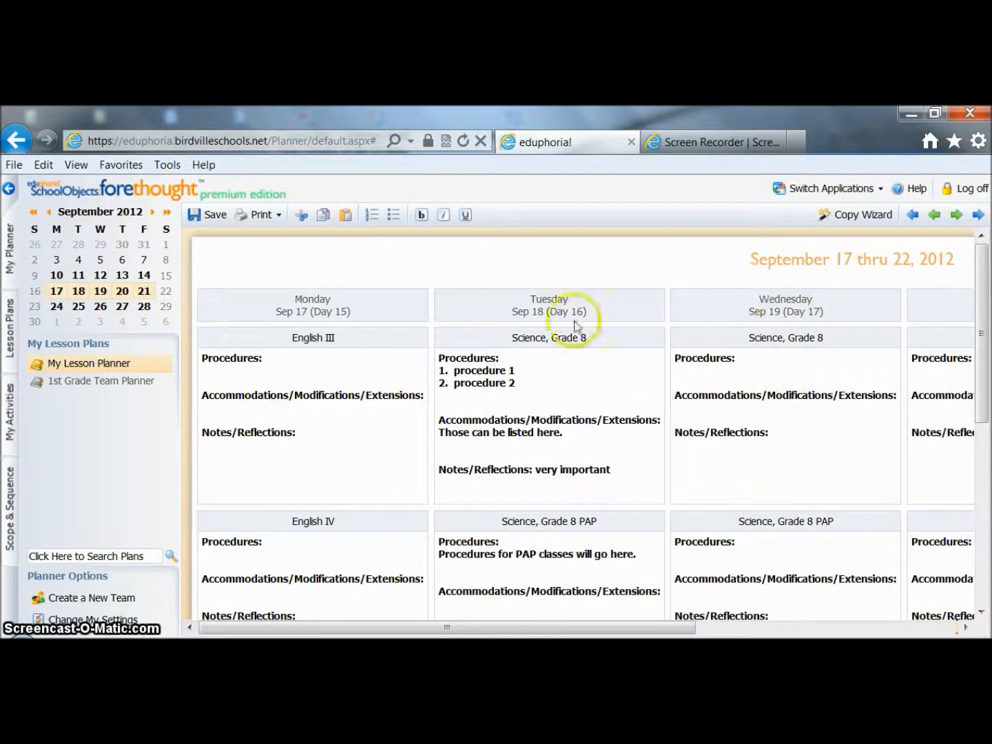
double_click(261, 312)
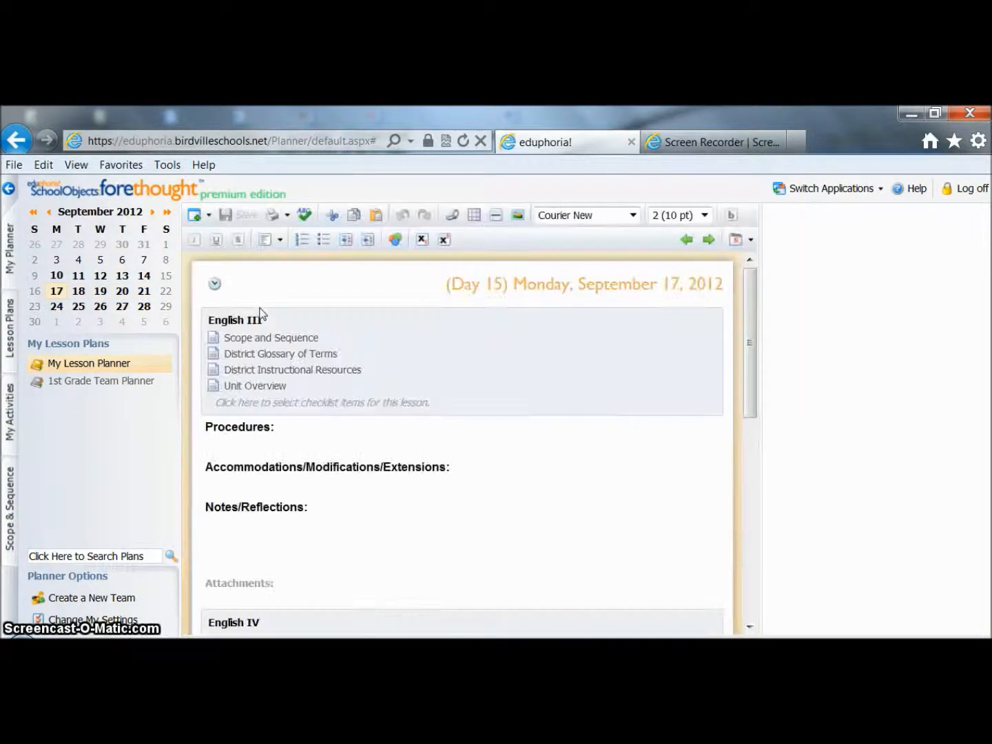
Look through the 1st Grade Team Planner's daily plans for September 17, 19 and 20, including the schedule change options
left_click(149, 388)
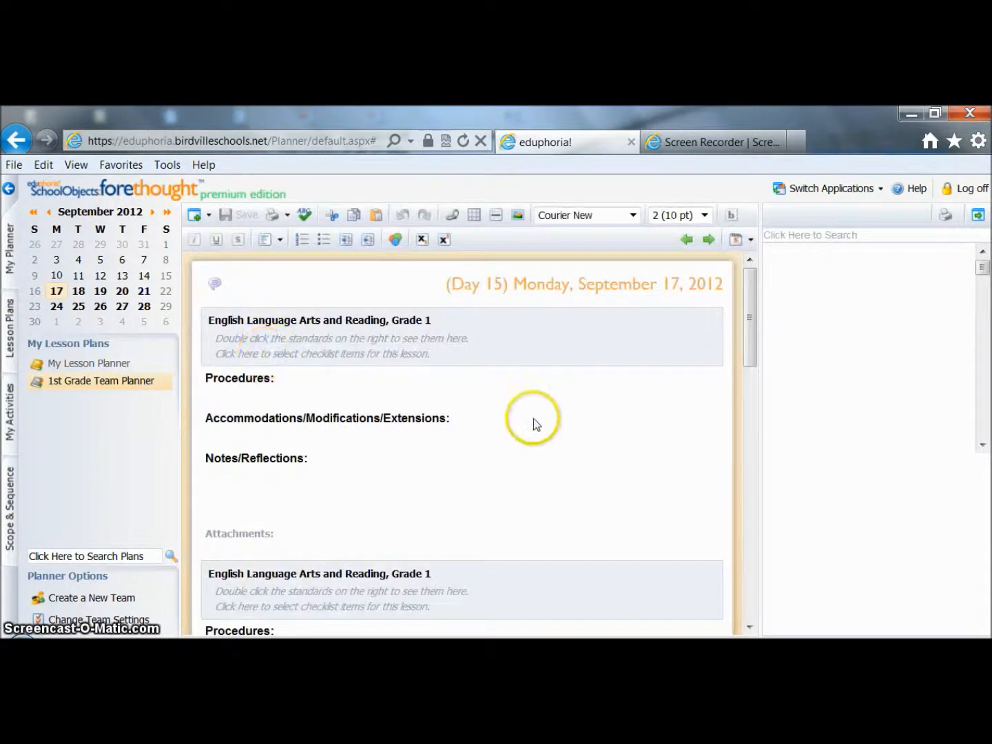
mouse_move(751, 325)
left_mouse_down()
mouse_move(757, 538)
mouse_move(760, 323)
left_mouse_up()
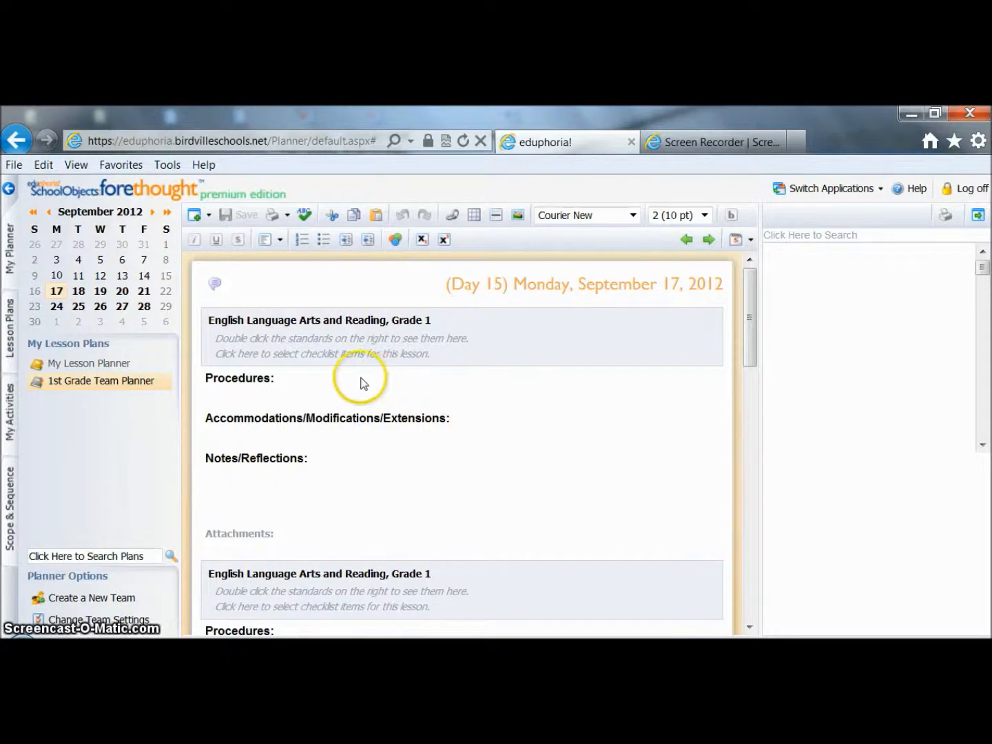
left_click(101, 292)
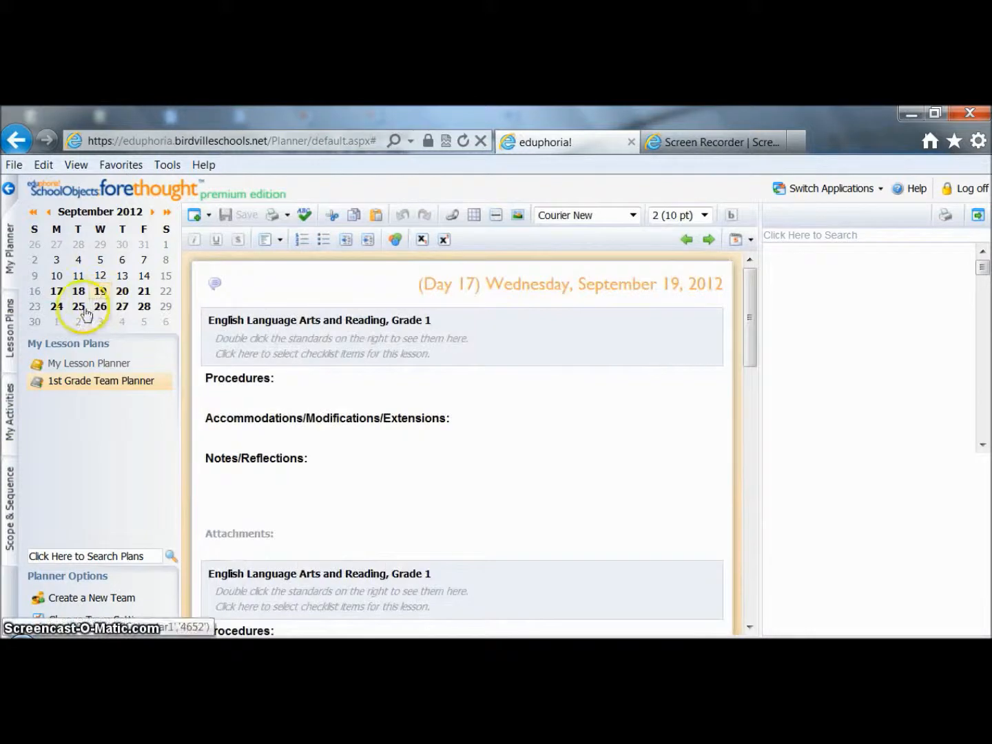
left_click(123, 292)
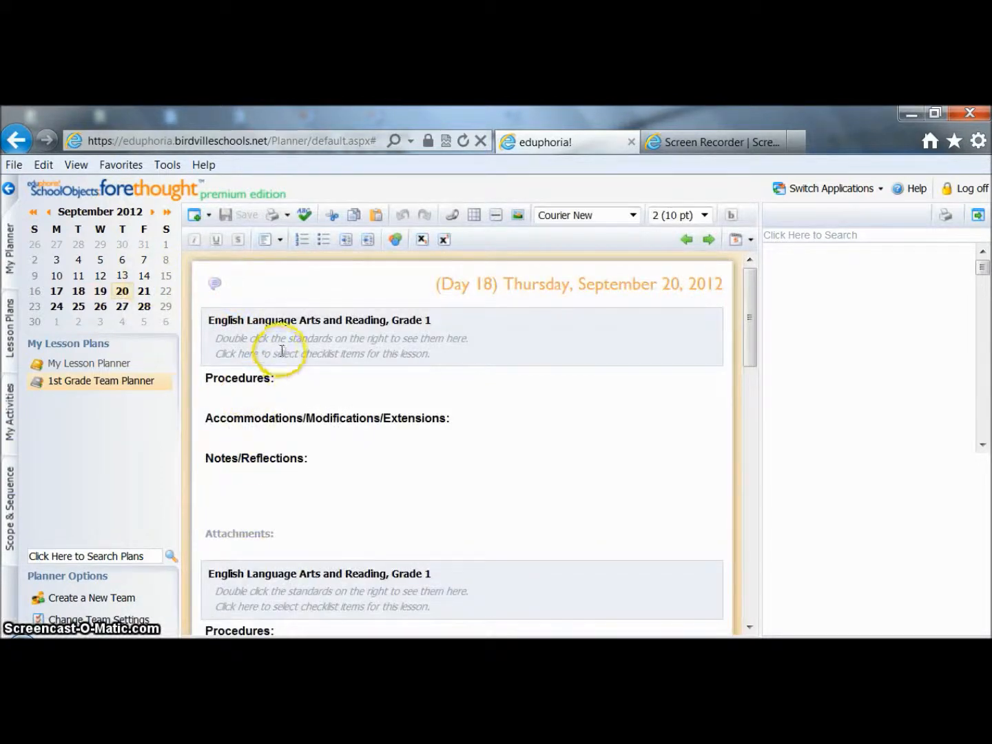
left_click(206, 218)
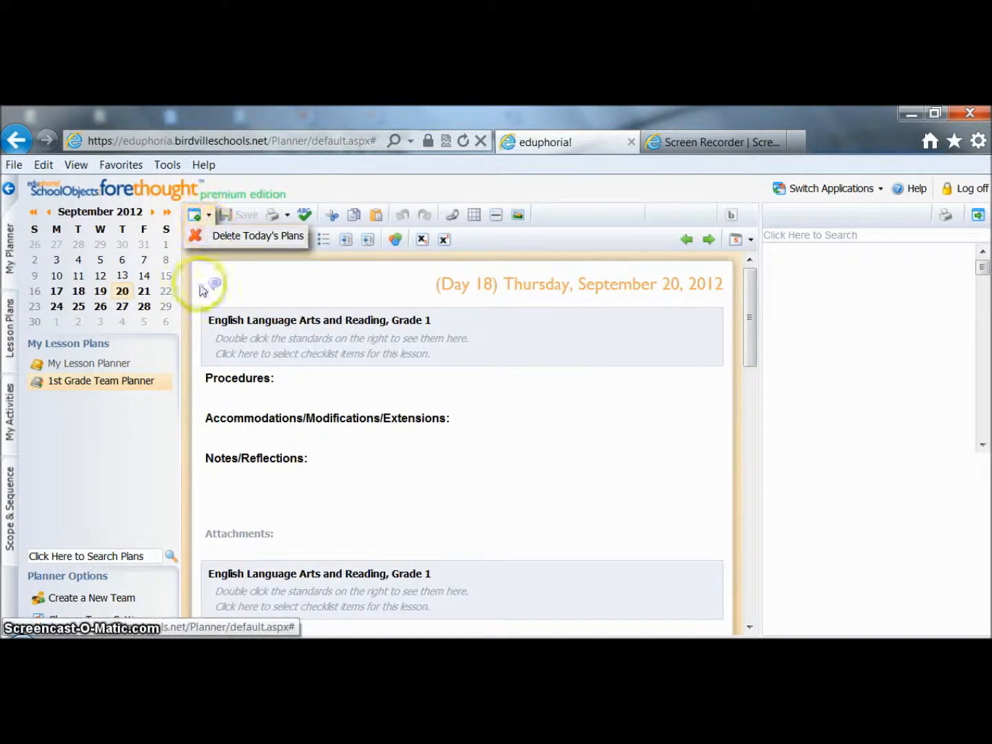
Delete the Thursday, September 20 plans in My Lesson Planner so the current schedule replaces them
left_click(124, 364)
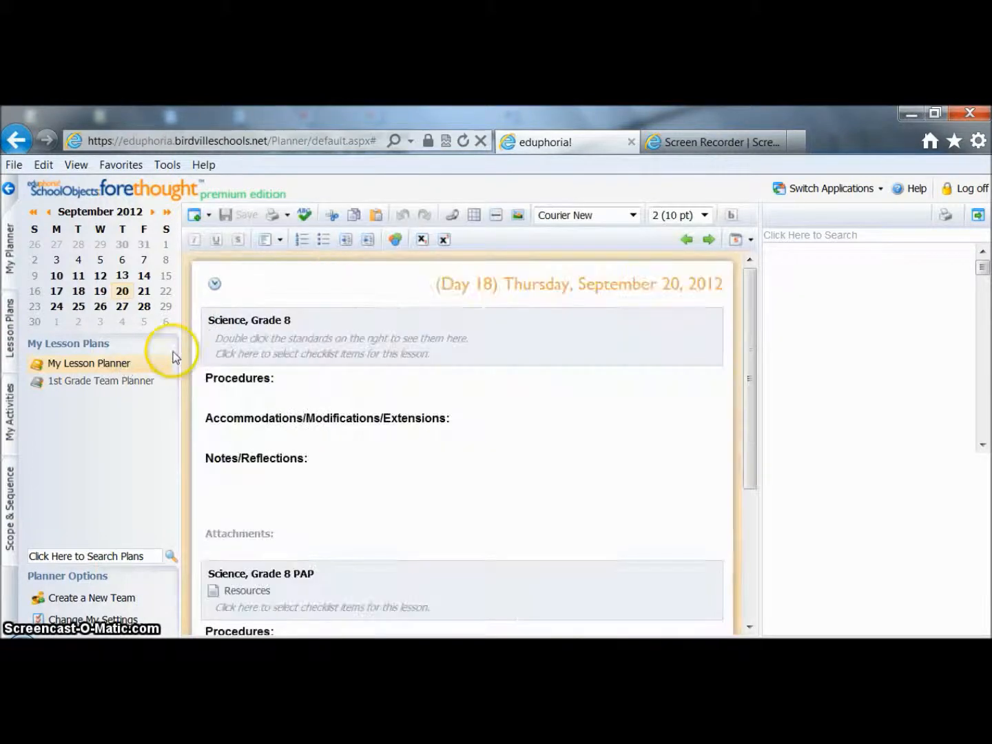
left_click(208, 217)
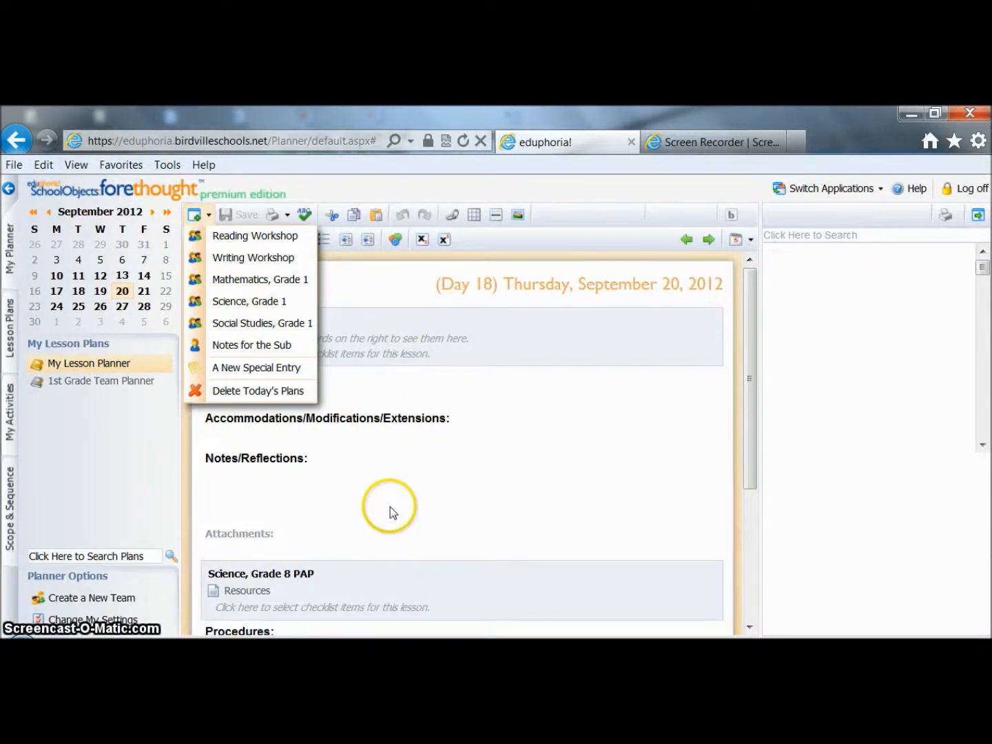
left_click(279, 391)
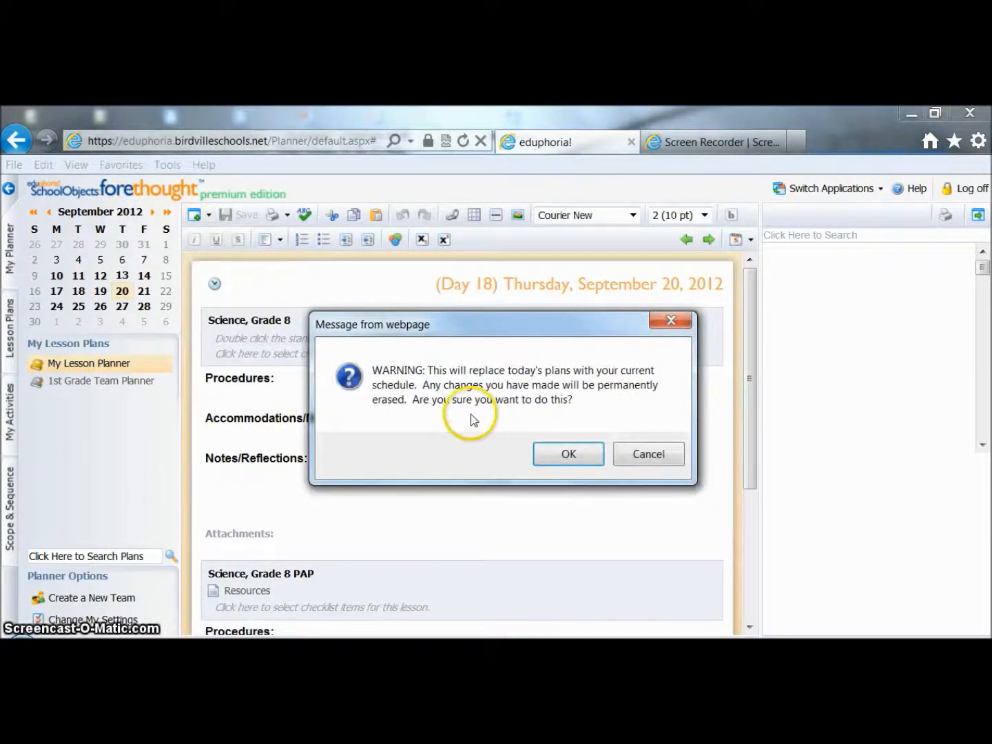
left_click(585, 467)
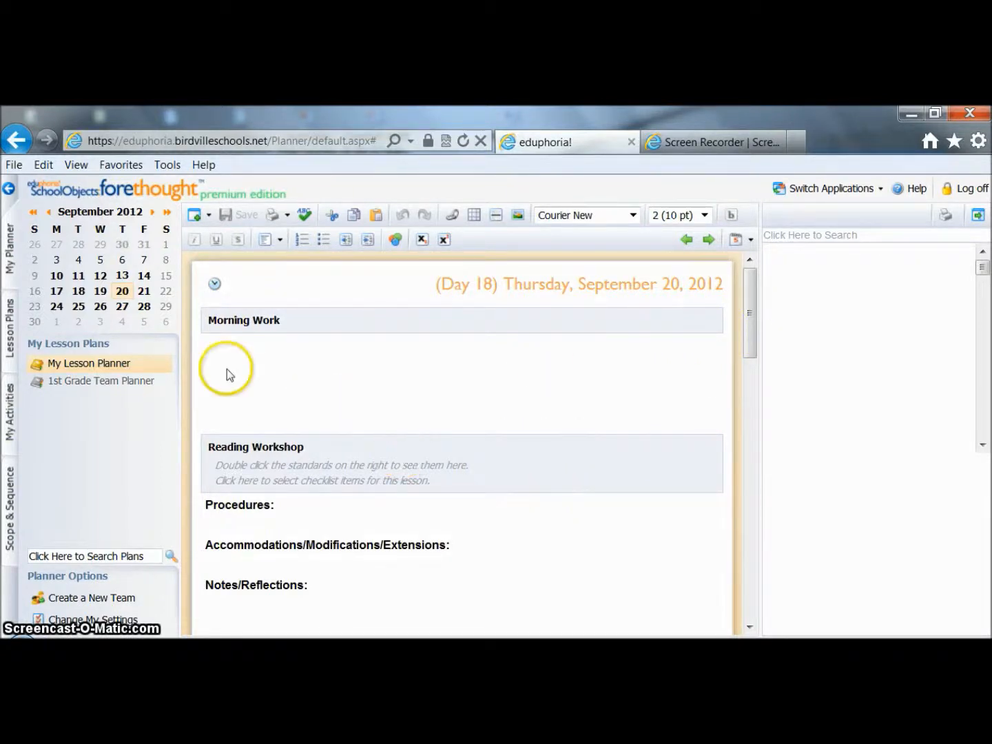
Add a Reading Workshop entry to the Friday, September 21 plans in My Lesson Planner
left_click(144, 292)
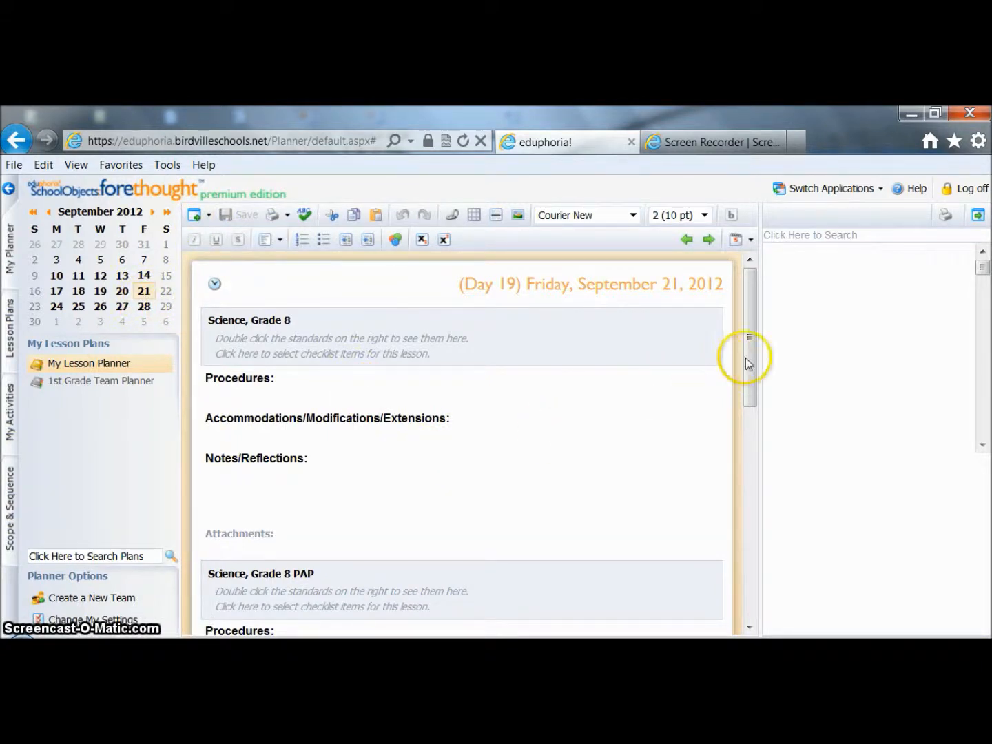
left_click(209, 224)
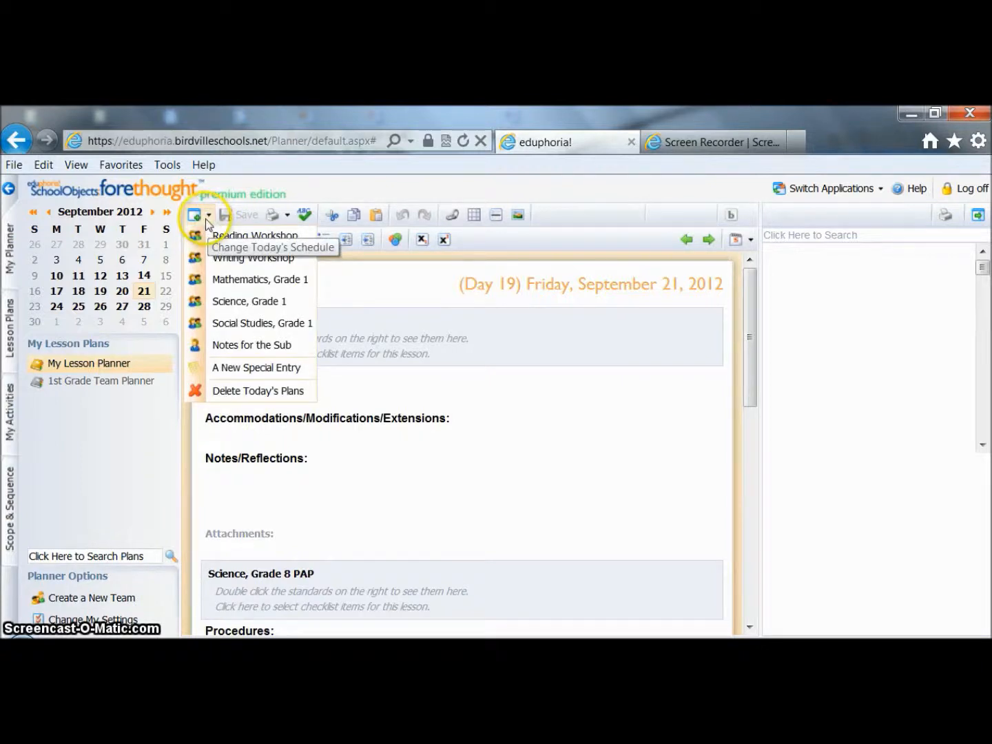
left_click(253, 238)
left_click(554, 446)
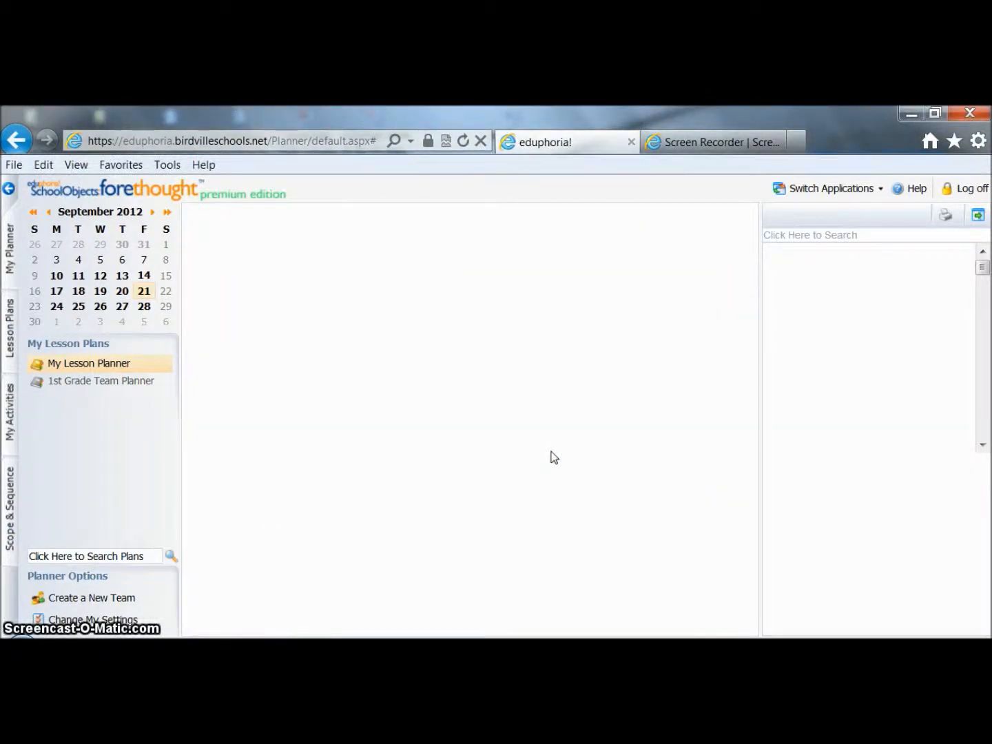
left_click_drag(753, 349, 747, 615)
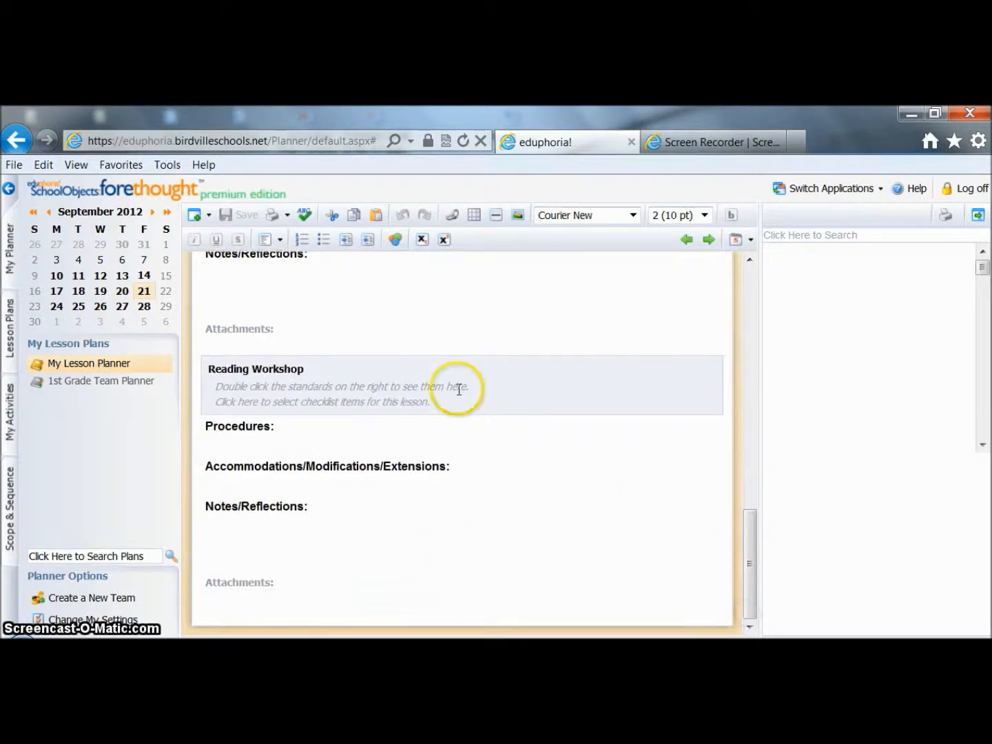
Add a Writing Workshop entry to the September 21 plans
left_click(200, 217)
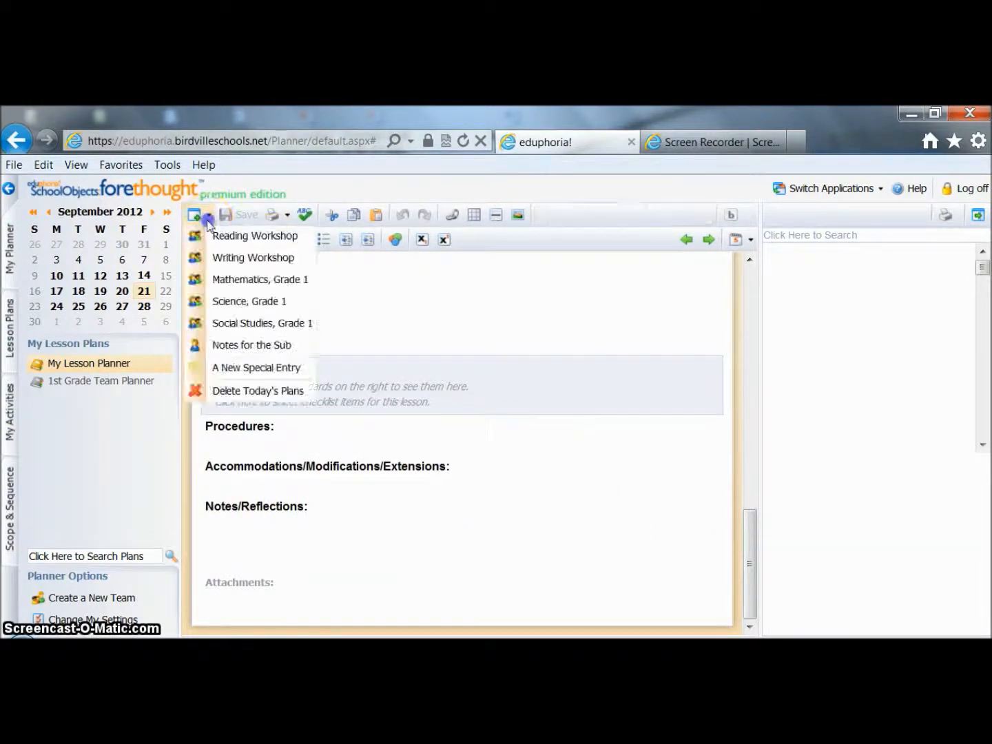
left_click(221, 259)
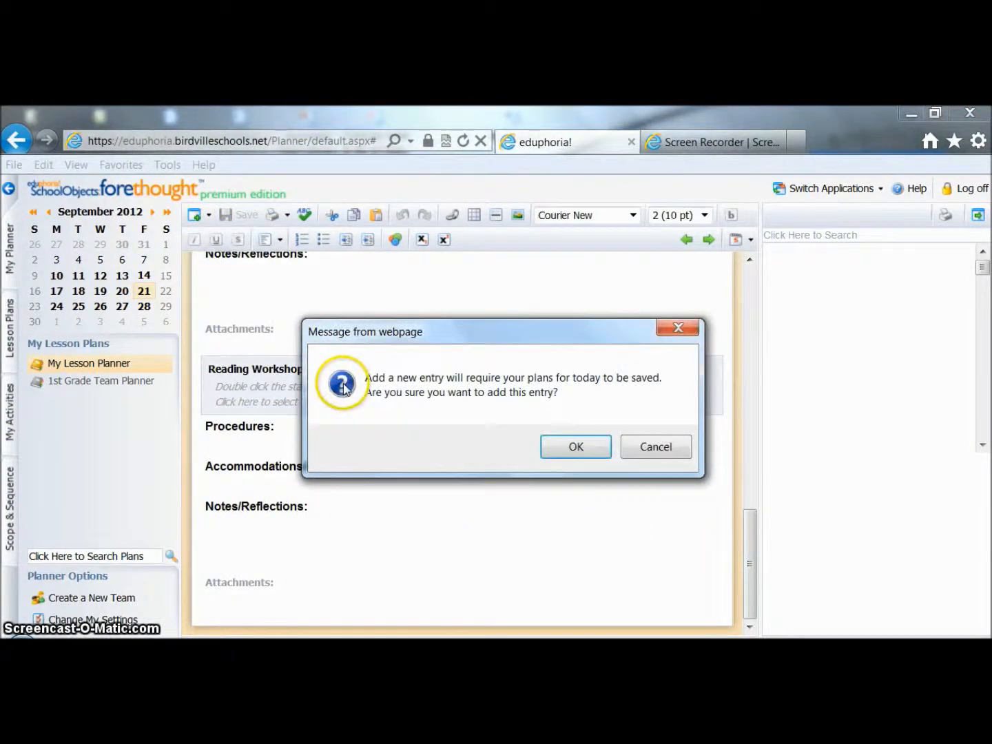
left_click(554, 458)
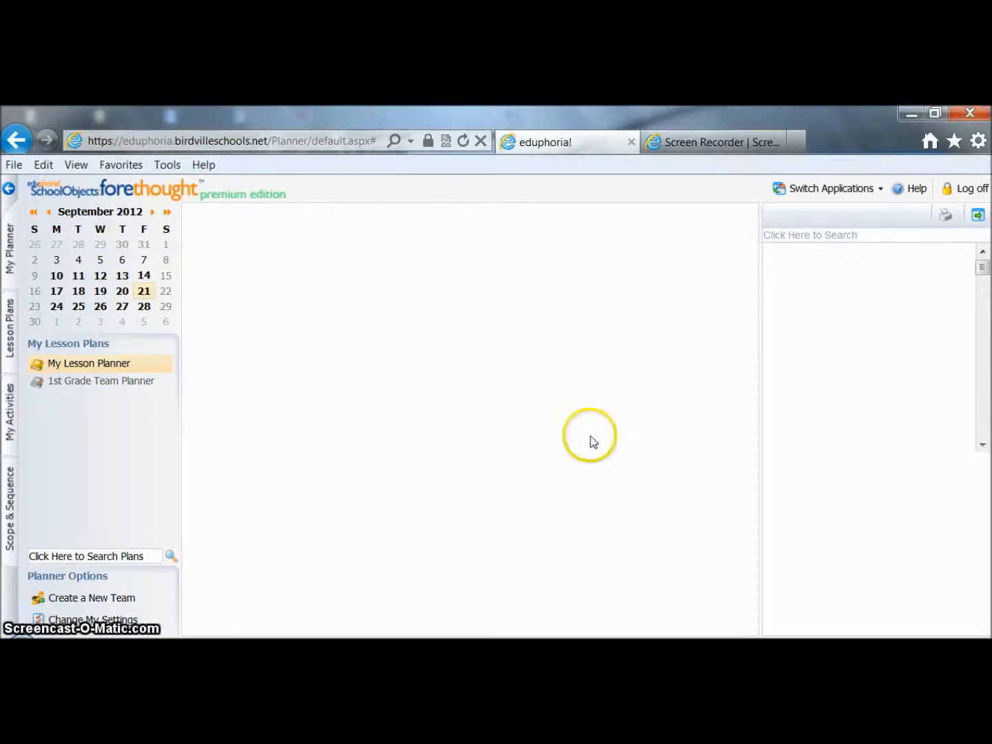
left_click_drag(755, 310, 748, 534)
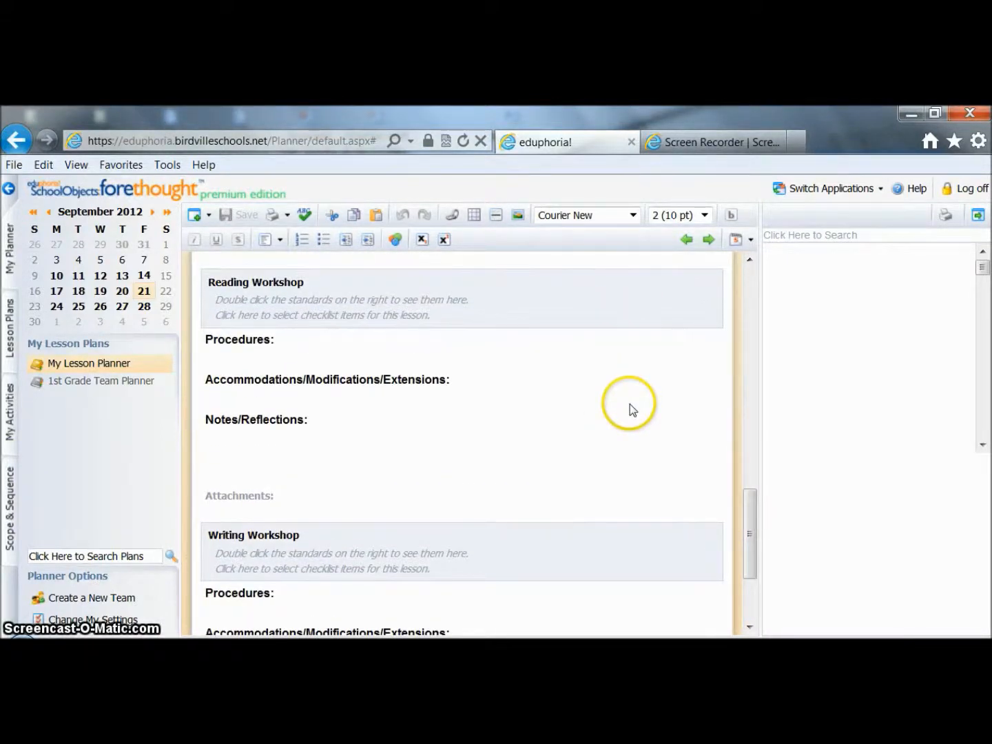
Move the Reading Workshop entry up in the September 21 plans
left_click(529, 311)
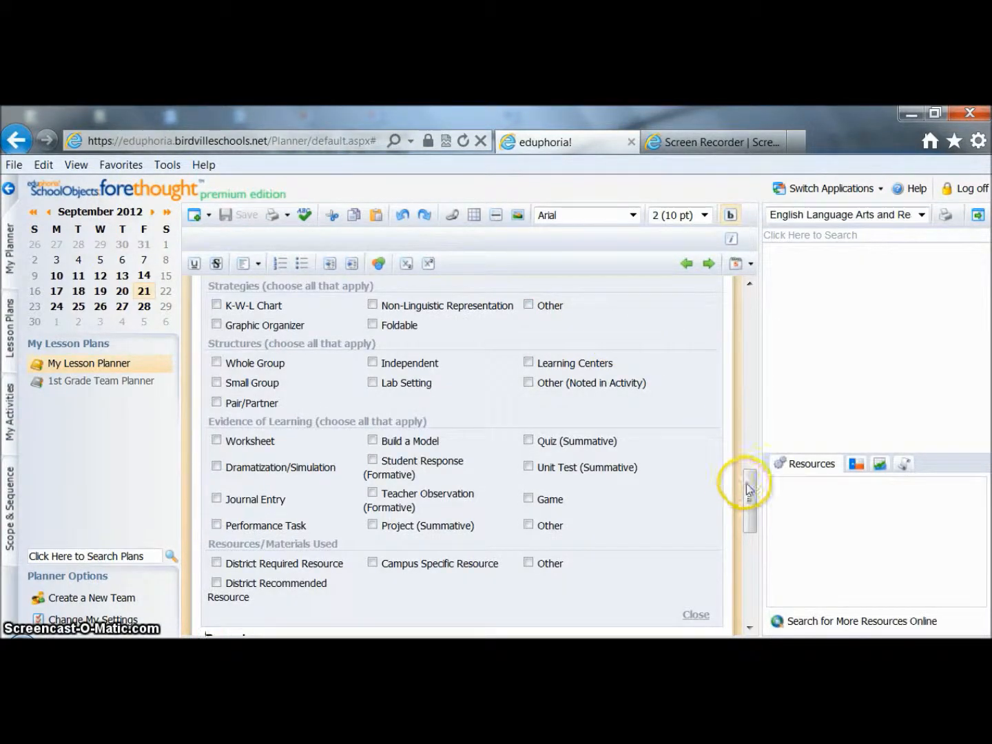
left_click_drag(749, 488, 749, 443)
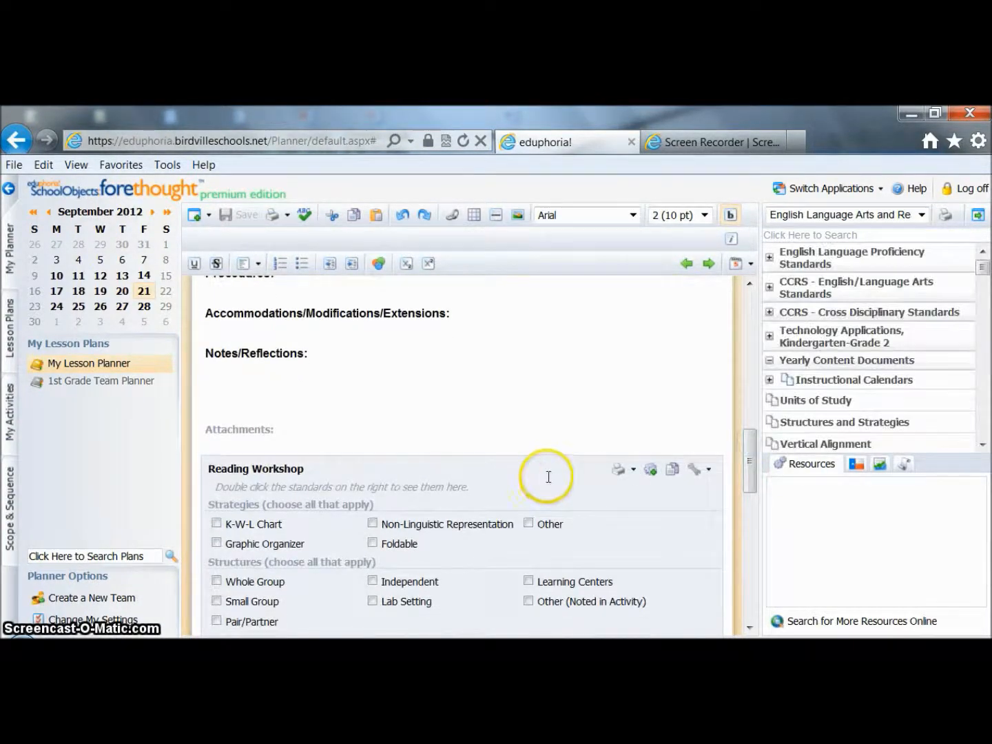
left_click(708, 473)
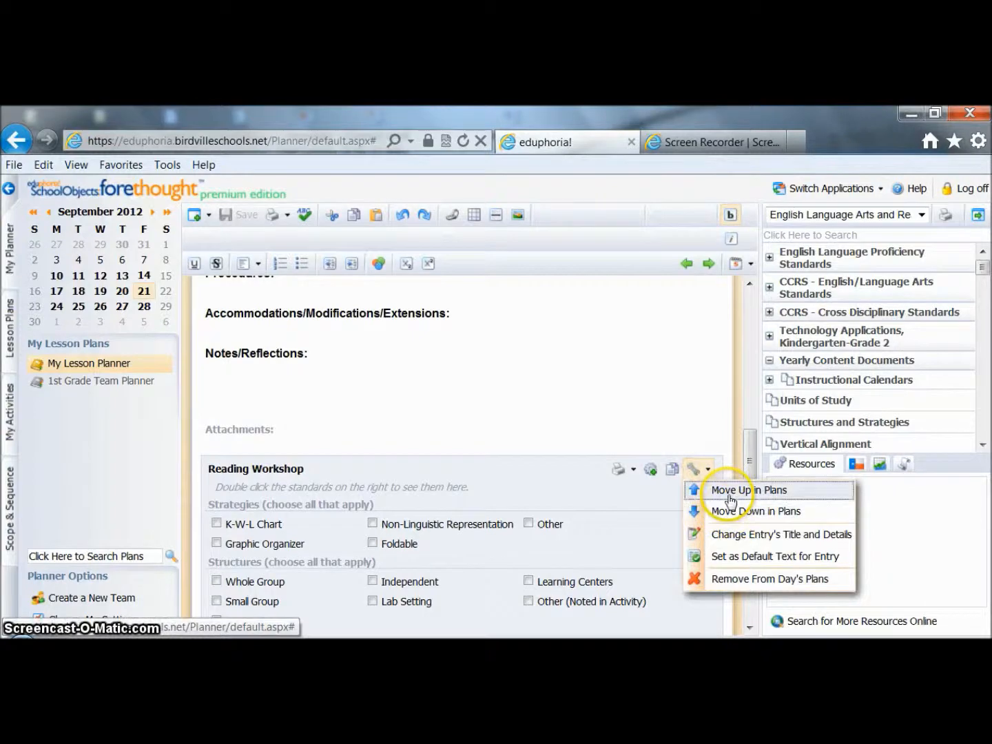
left_click(731, 496)
scroll(731, 501, "up", 3)
left_click_drag(755, 438, 755, 415)
left_click(707, 328)
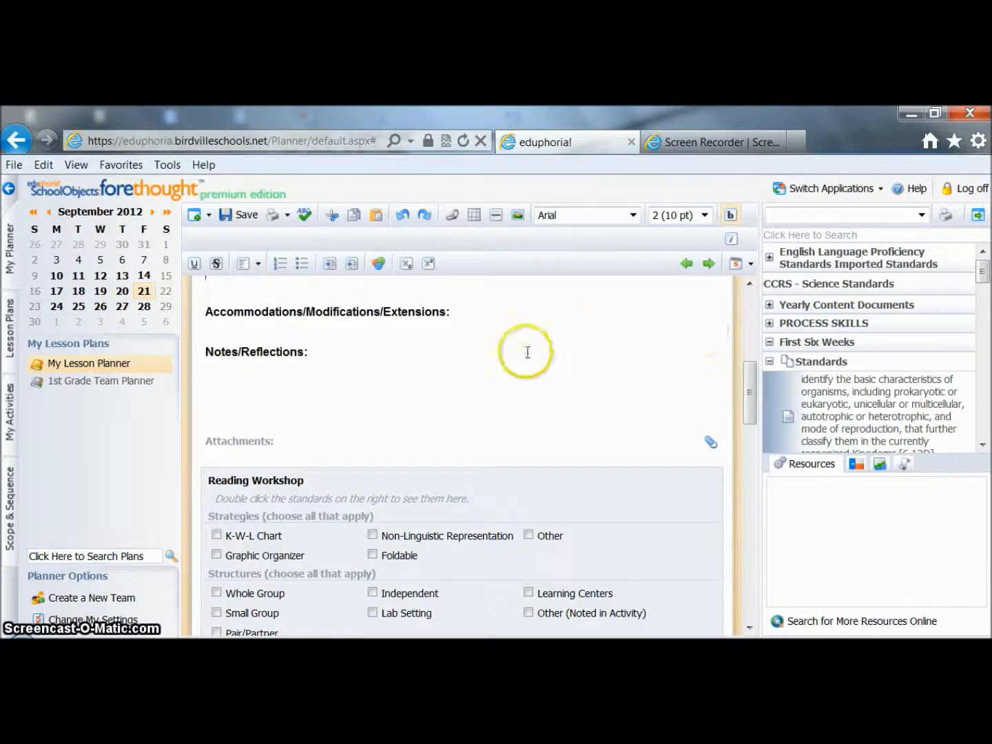
left_click(144, 297)
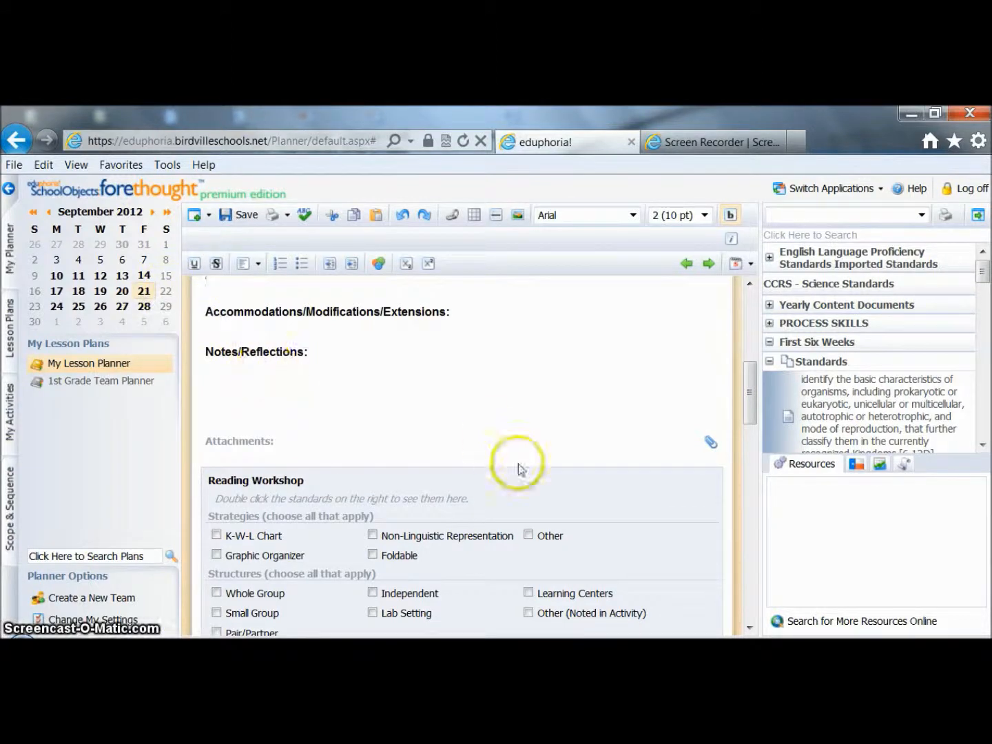
Close the checklist items of the Reading Workshop entry in the September 21 plans
left_click_drag(749, 394, 751, 416)
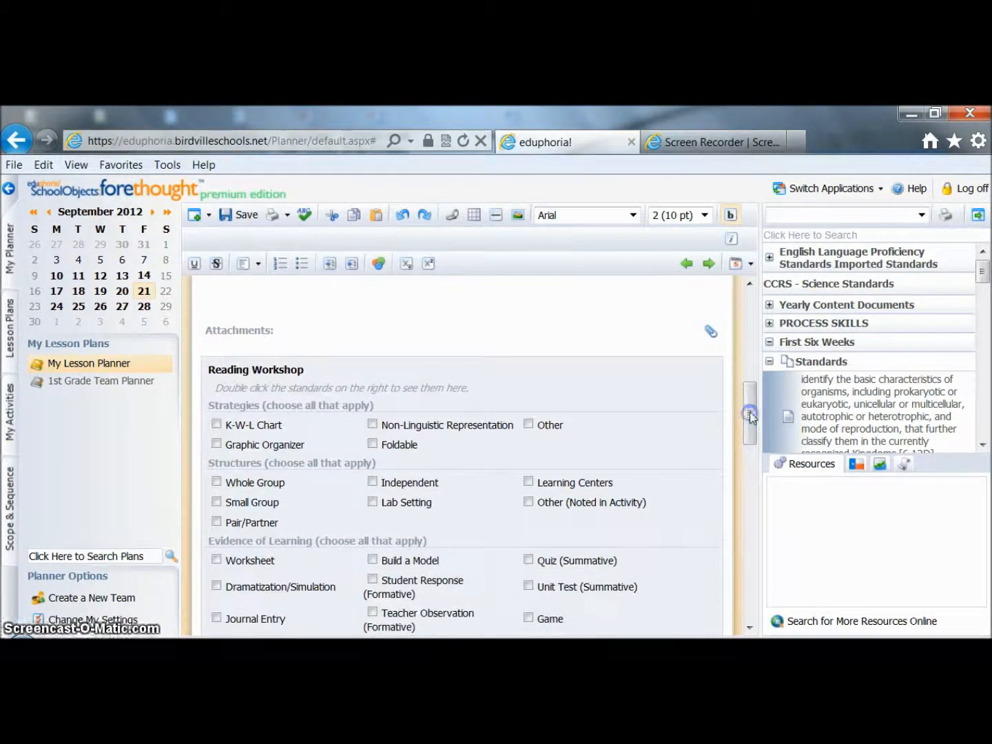
left_click(646, 377)
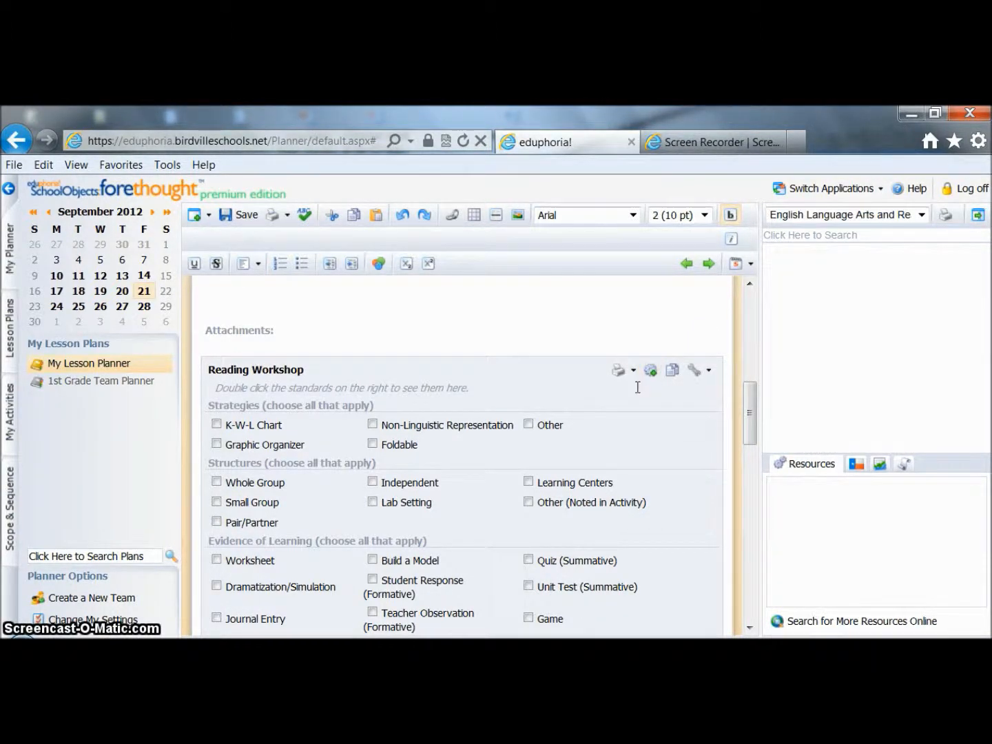
left_click_drag(744, 434, 735, 483)
left_click(692, 555)
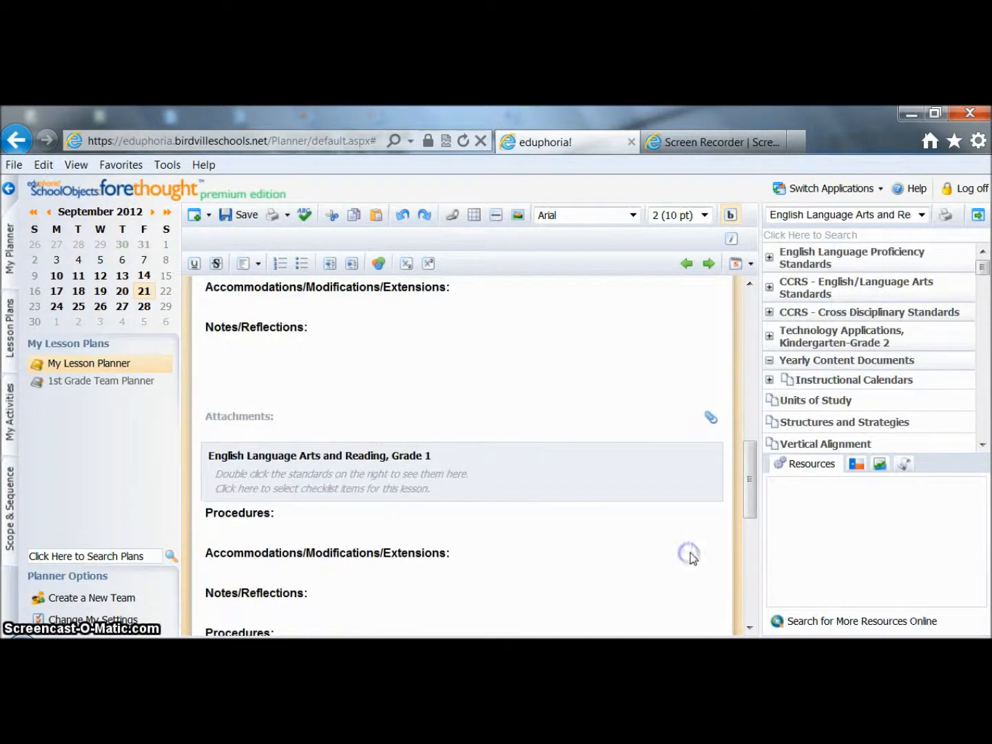
mouse_move(751, 492)
left_mouse_down()
mouse_move(749, 513)
mouse_move(751, 466)
left_mouse_up()
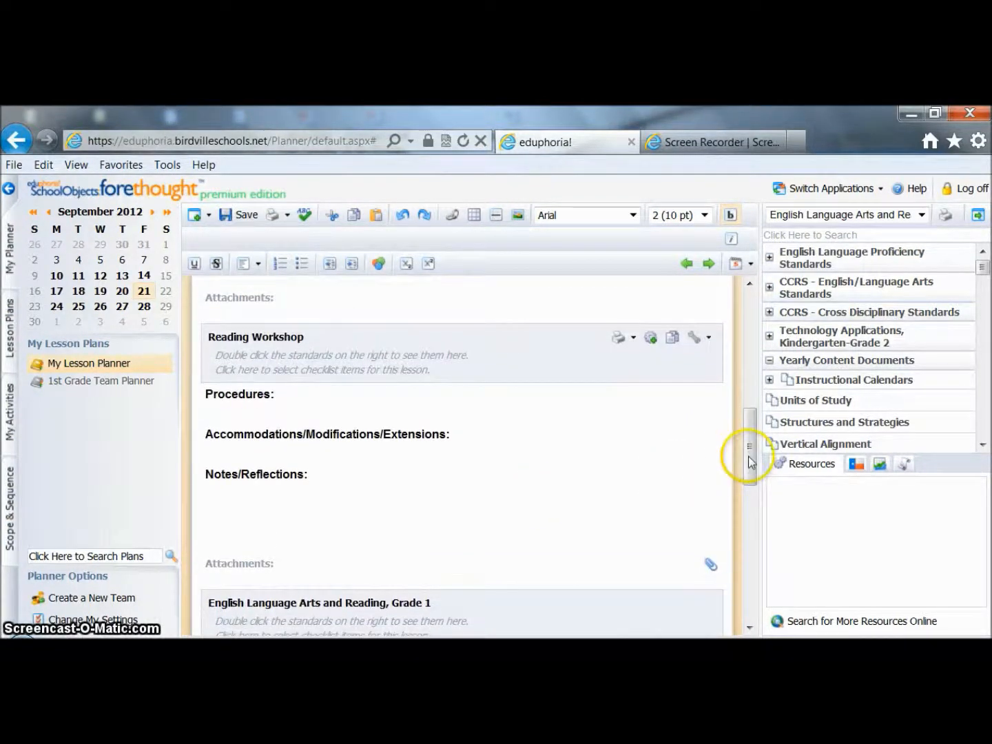
Open the Friday, September 21 plans in the 1st Grade Team Planner and review the first English Language Arts and Reading, Grade 1 entry
left_click_drag(753, 462, 757, 328)
left_click(497, 427)
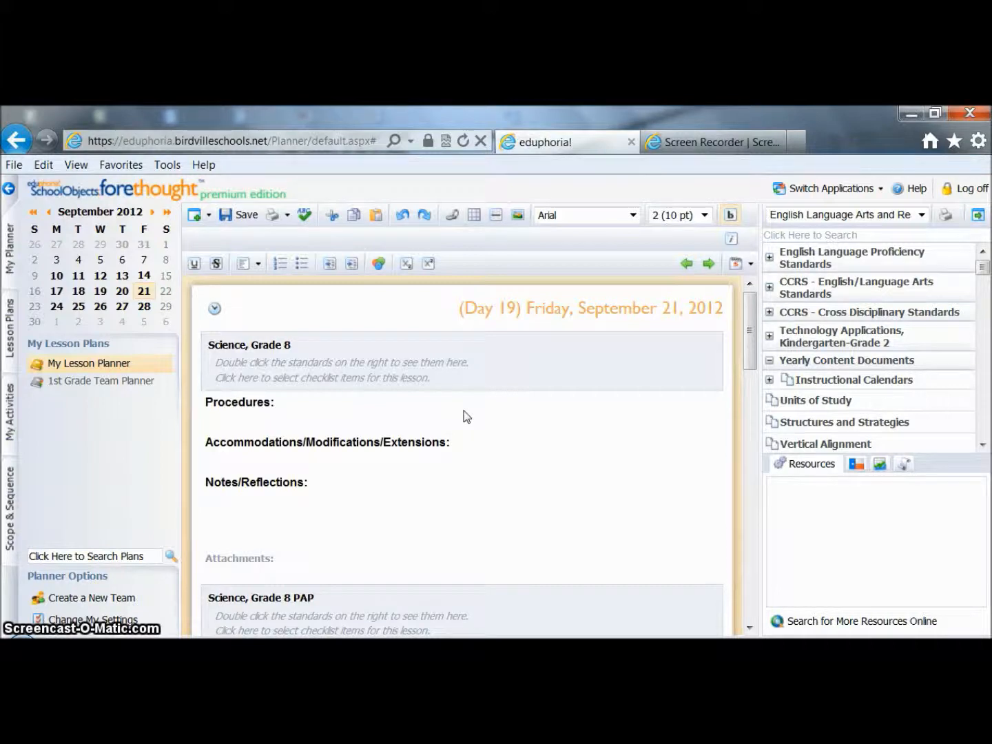
left_click(140, 386)
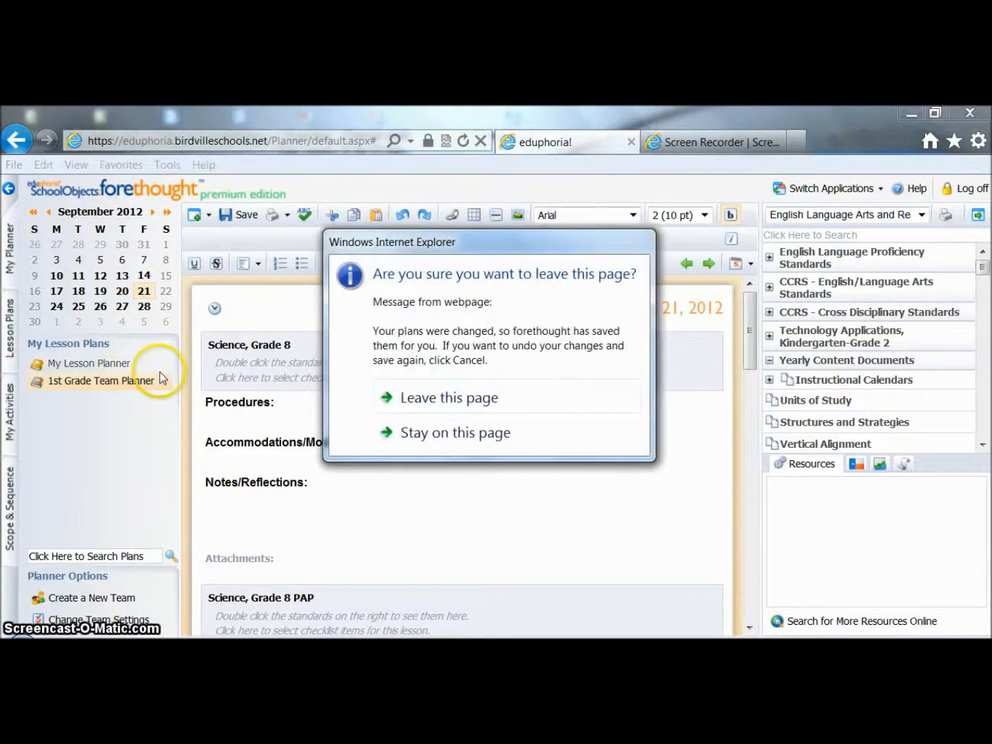
left_click(441, 410)
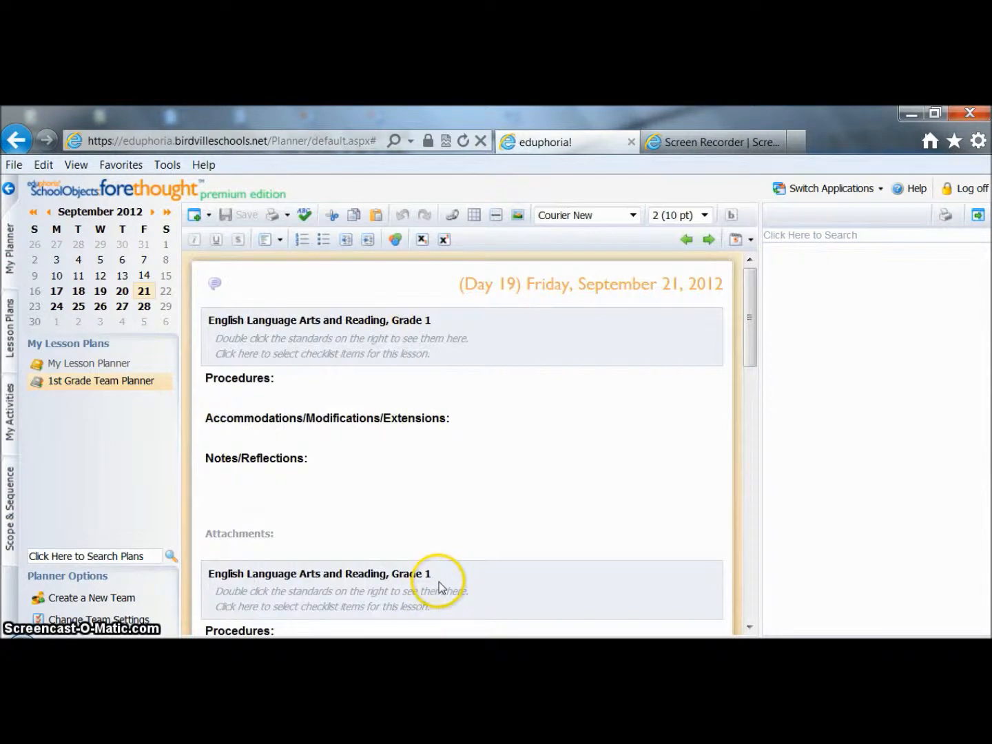
left_click(577, 455)
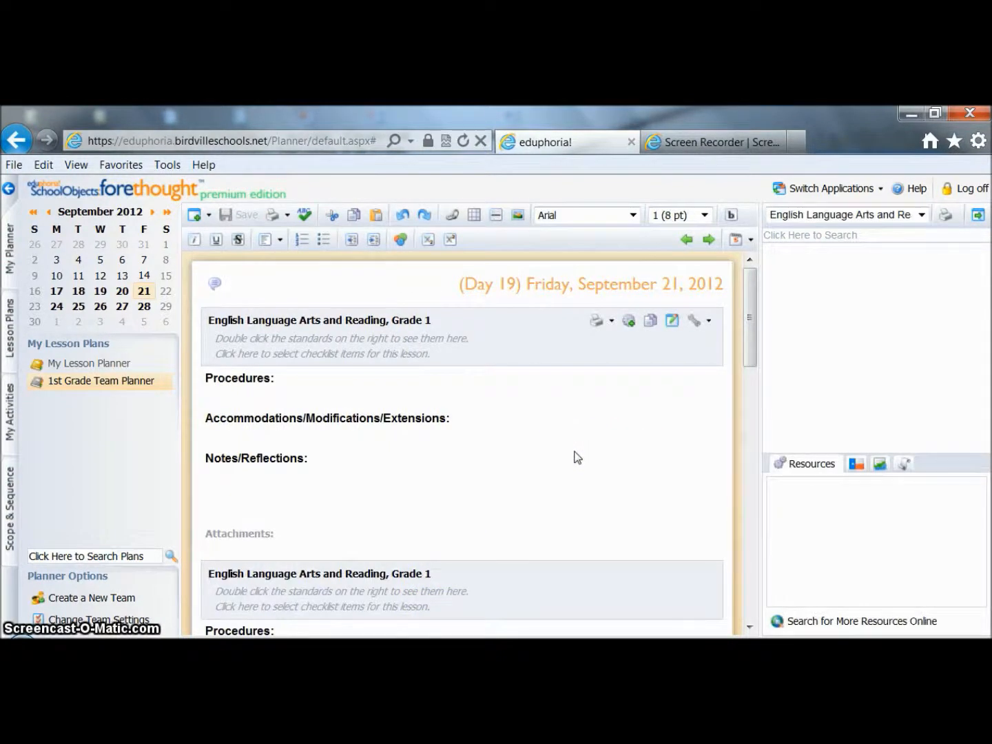
left_click(359, 354)
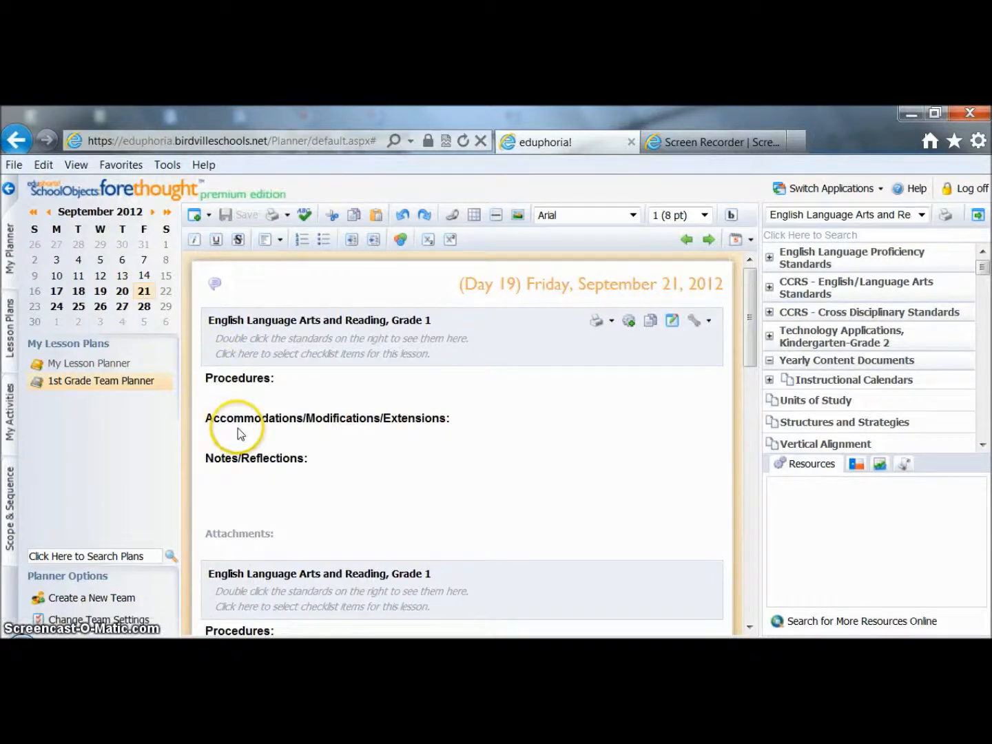
Open the Monday, September 24 plans in My Lesson Planner and examine the headings under the Reading Workshop entry
left_click(115, 369)
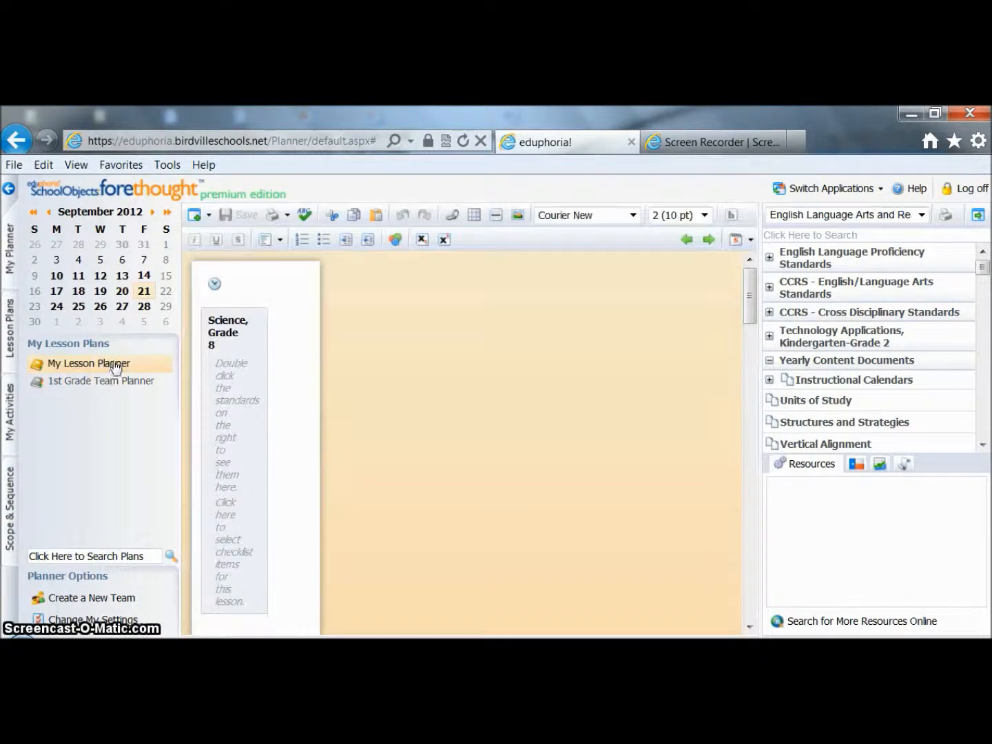
left_click(57, 306)
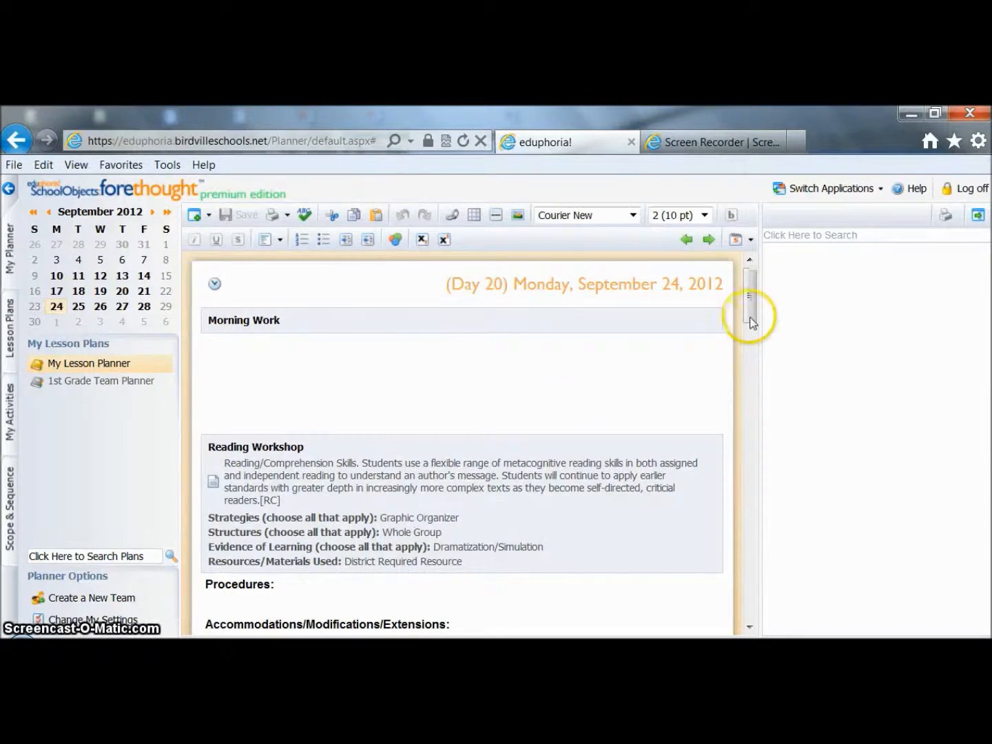
left_click_drag(747, 319, 747, 354)
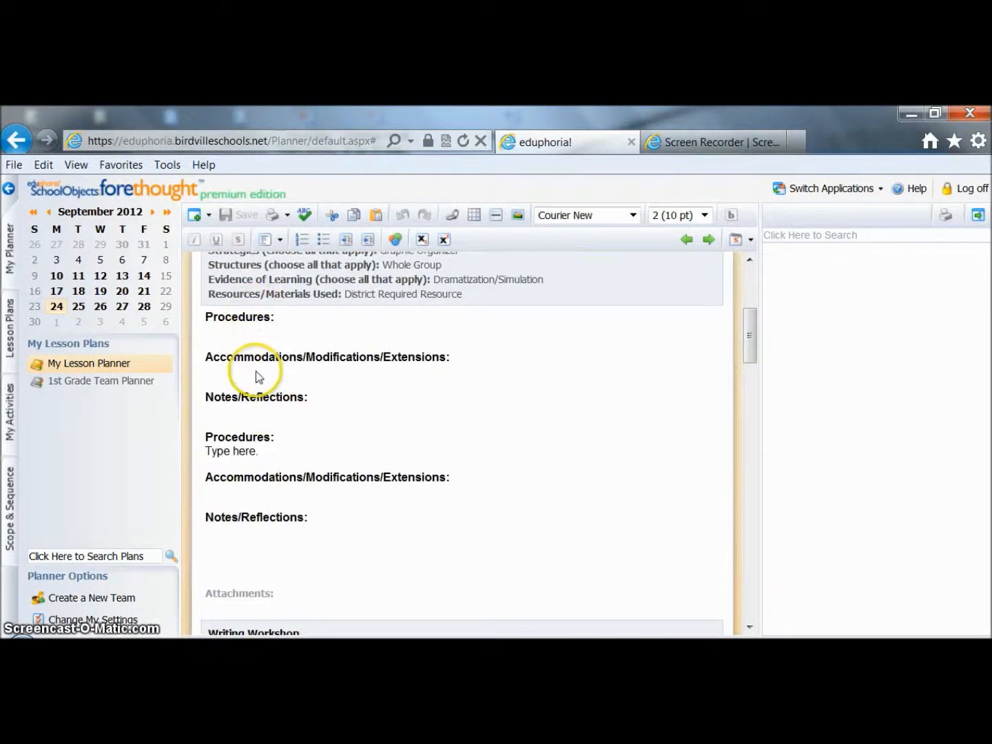
type(".")
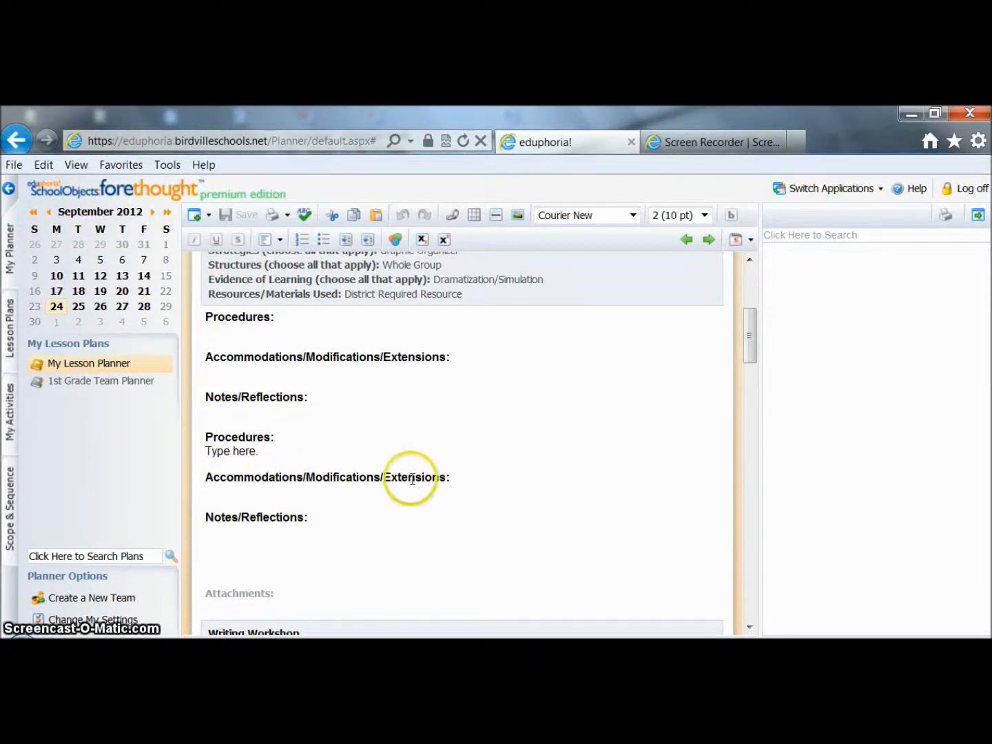
Delete the first, duplicate set of Procedures, Accommodations and Notes headings and its blank lines from the September 24 Reading Workshop entry
left_click_drag(749, 337, 751, 317)
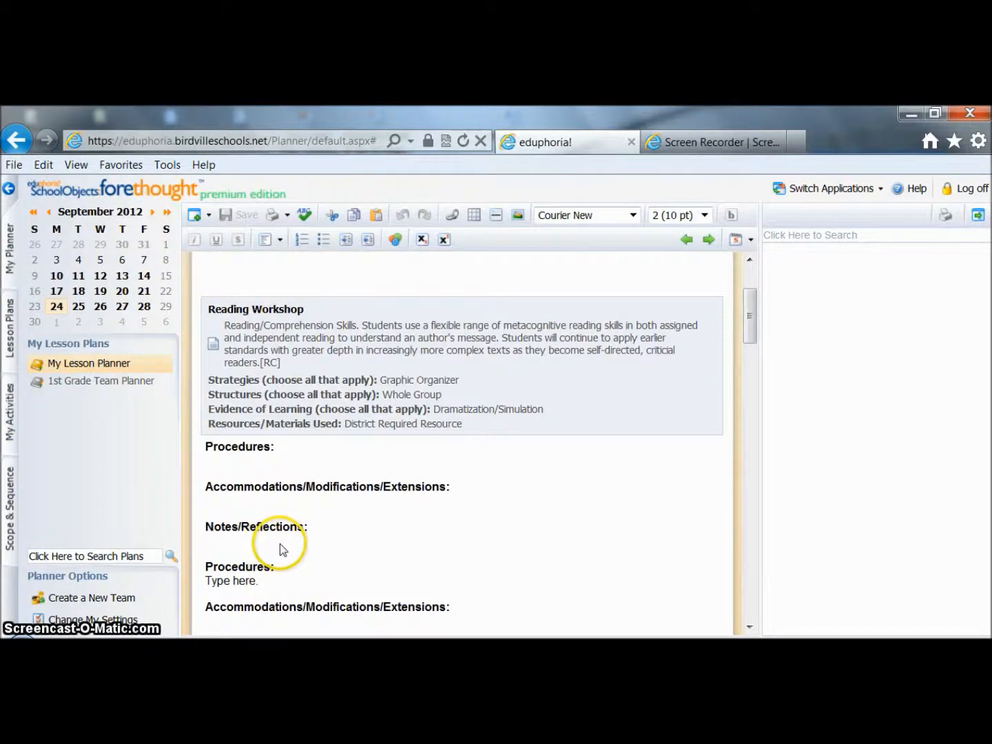
left_click(314, 529)
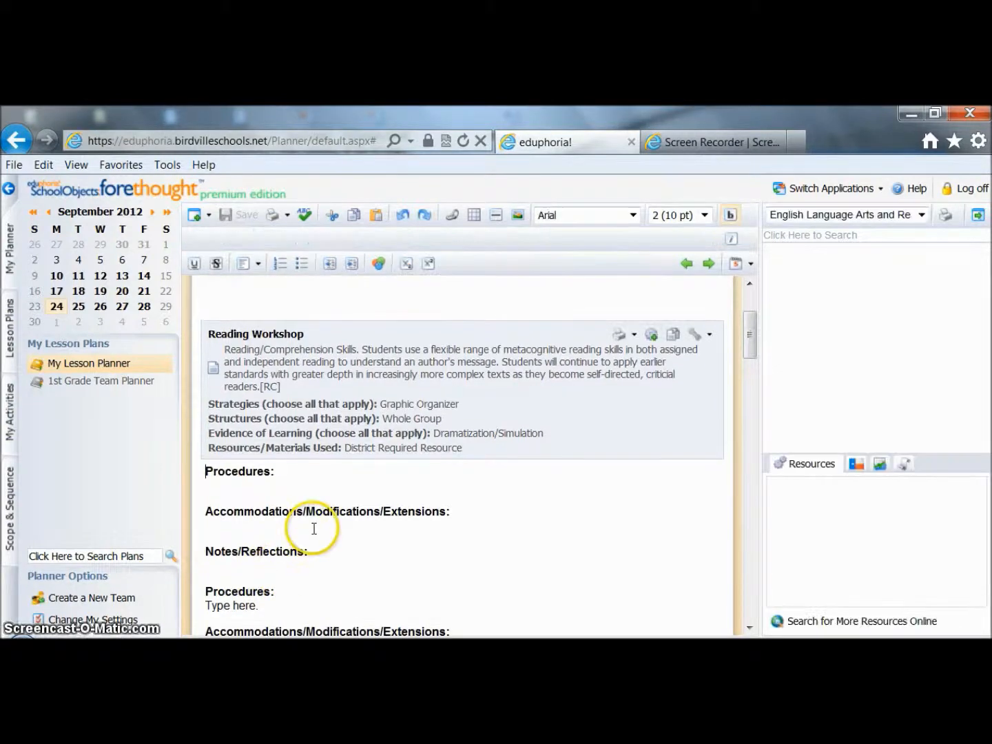
left_click_drag(310, 553, 205, 472)
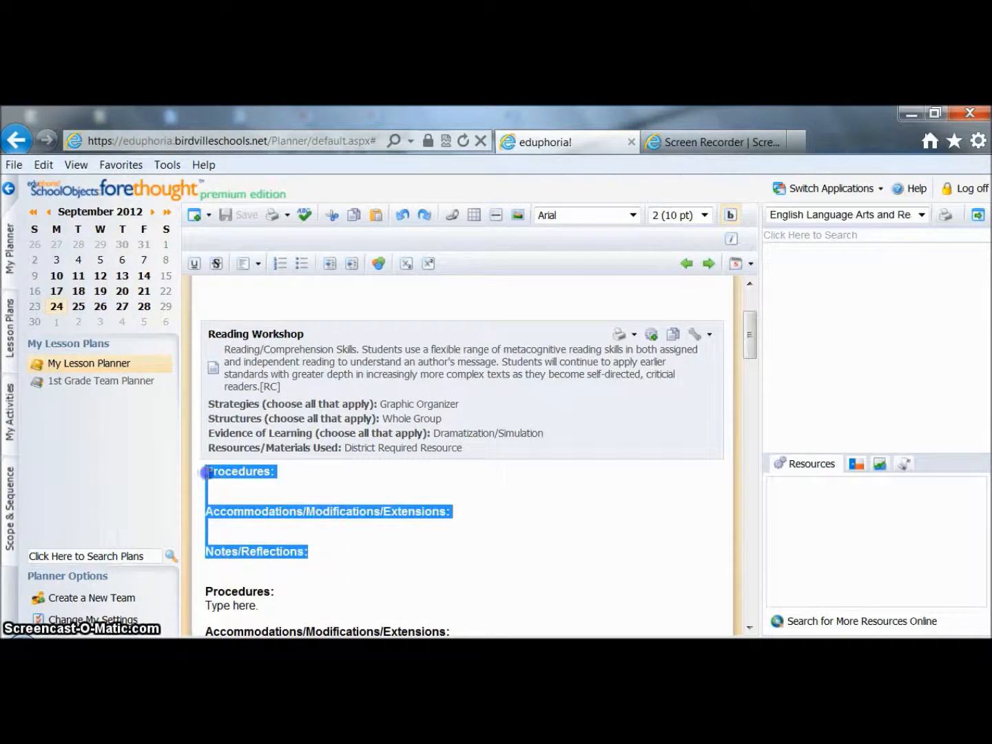
key("Delete")
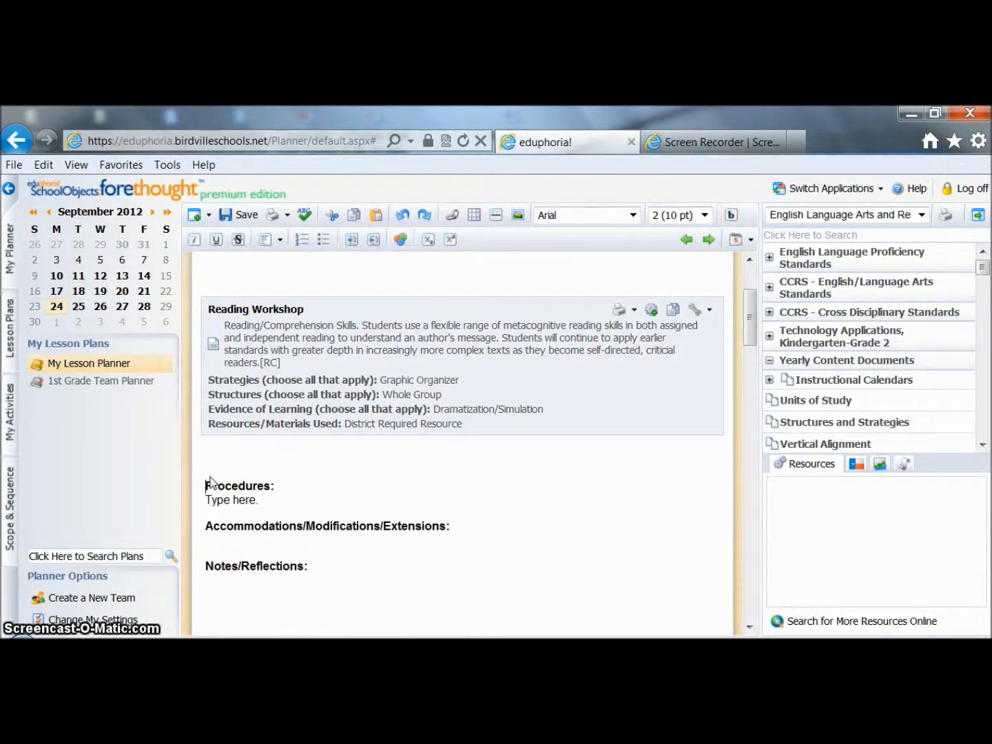
key("BackSpace")
key("BackSpace")
key("BackSpace")
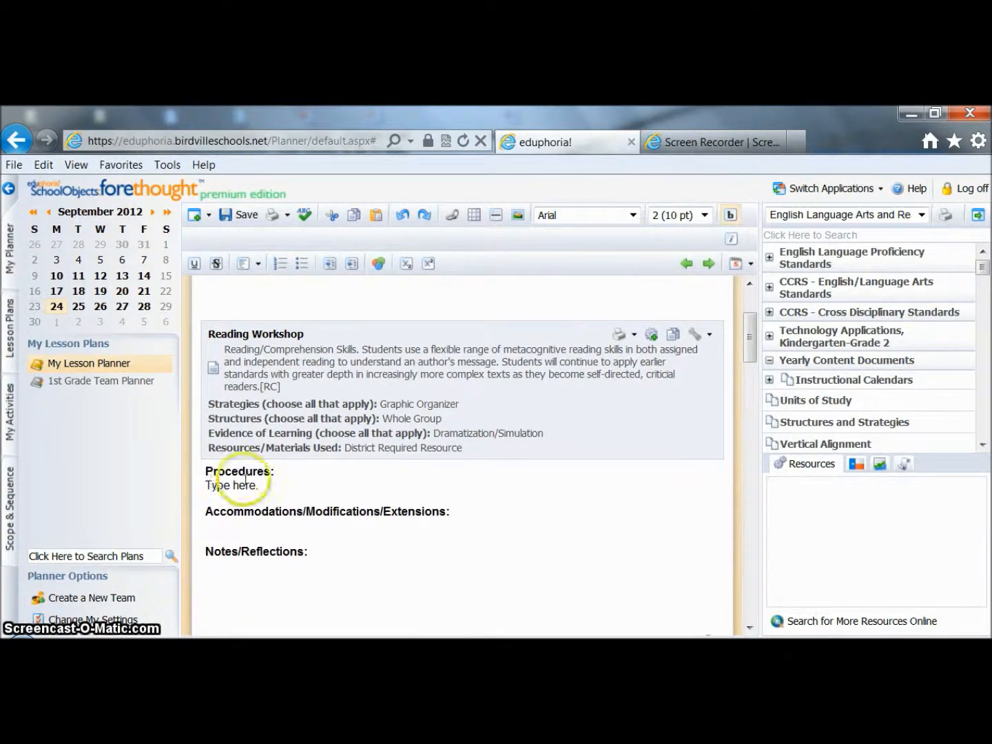
left_click(374, 565)
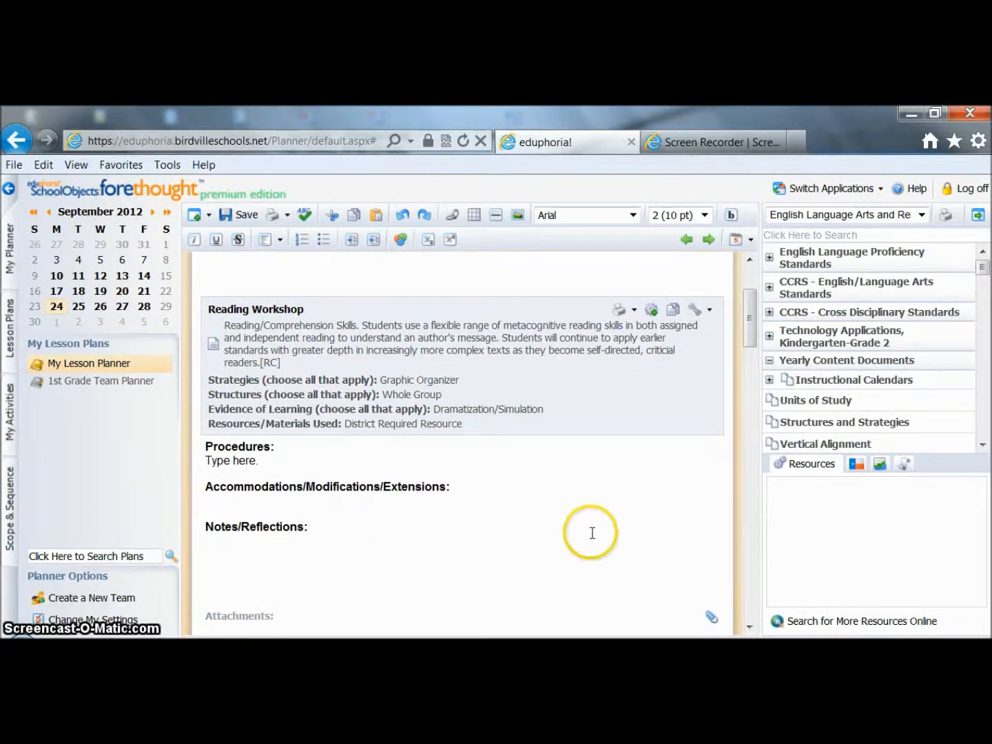
Clear the remaining headings and text from the body of the September 24 Reading Workshop entry
left_click(333, 531)
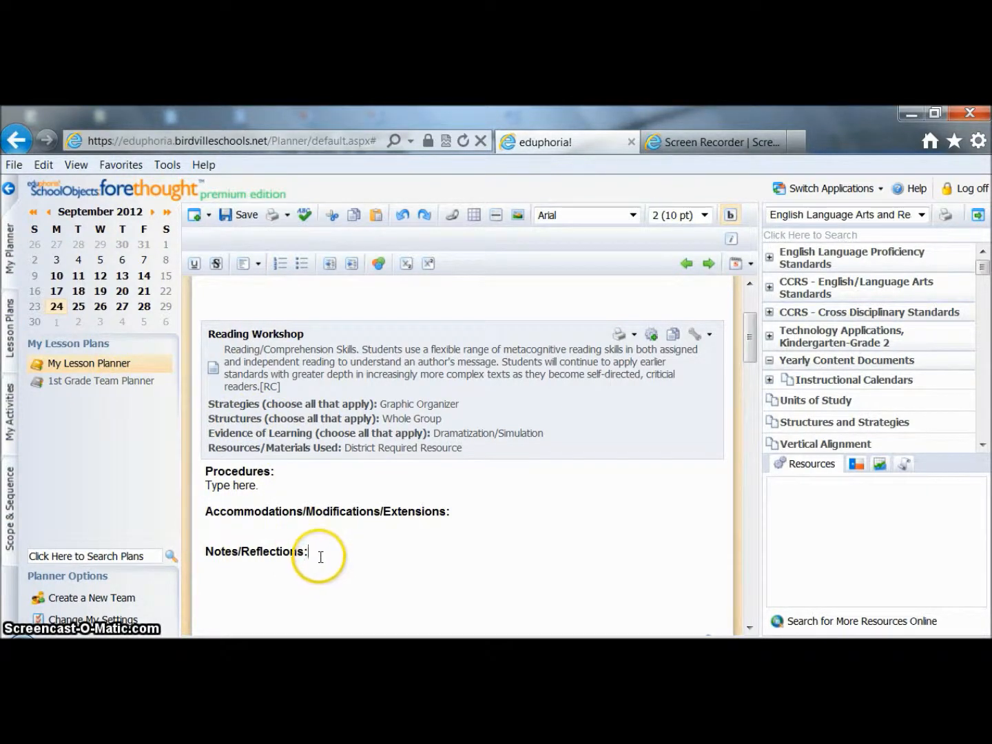
left_click_drag(296, 550, 220, 484)
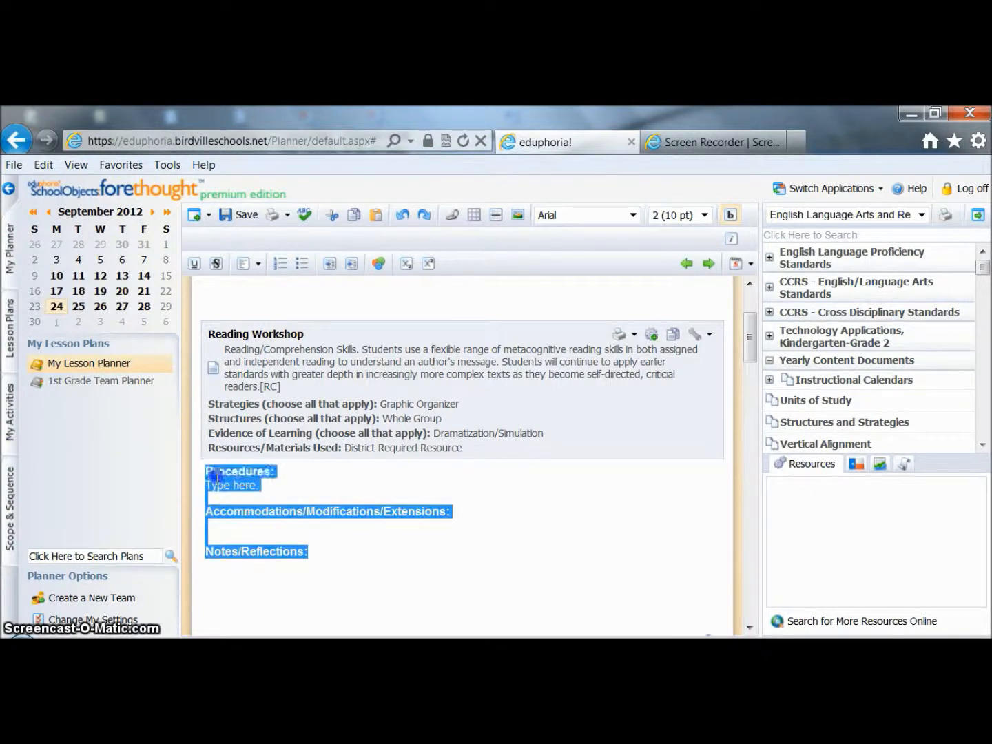
key("Delete")
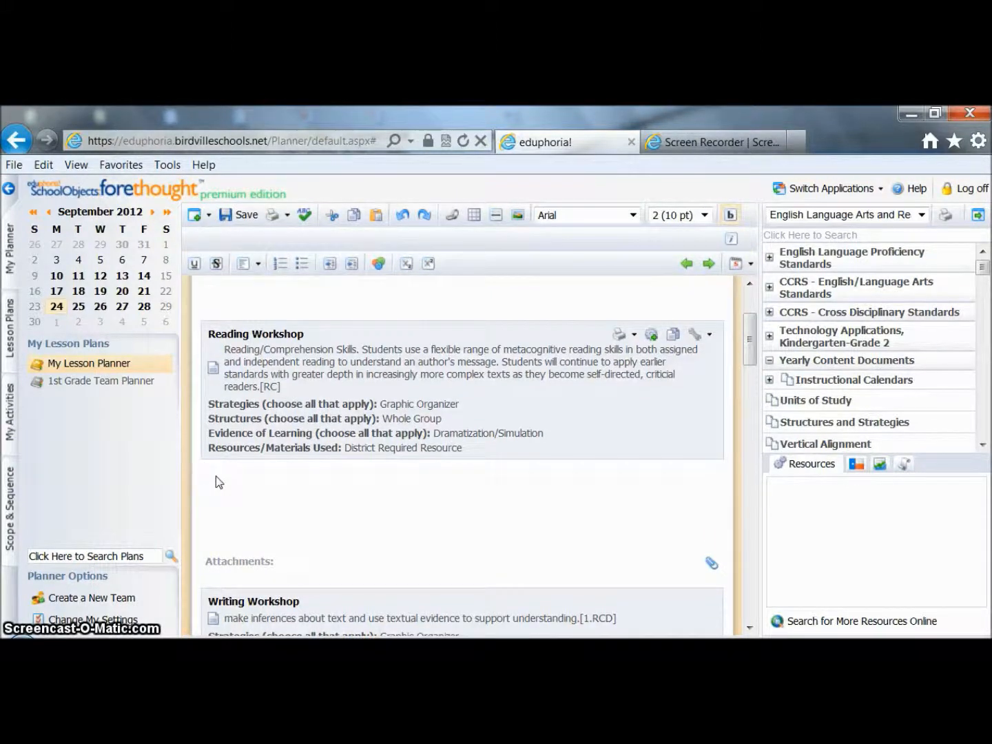
left_click(234, 524)
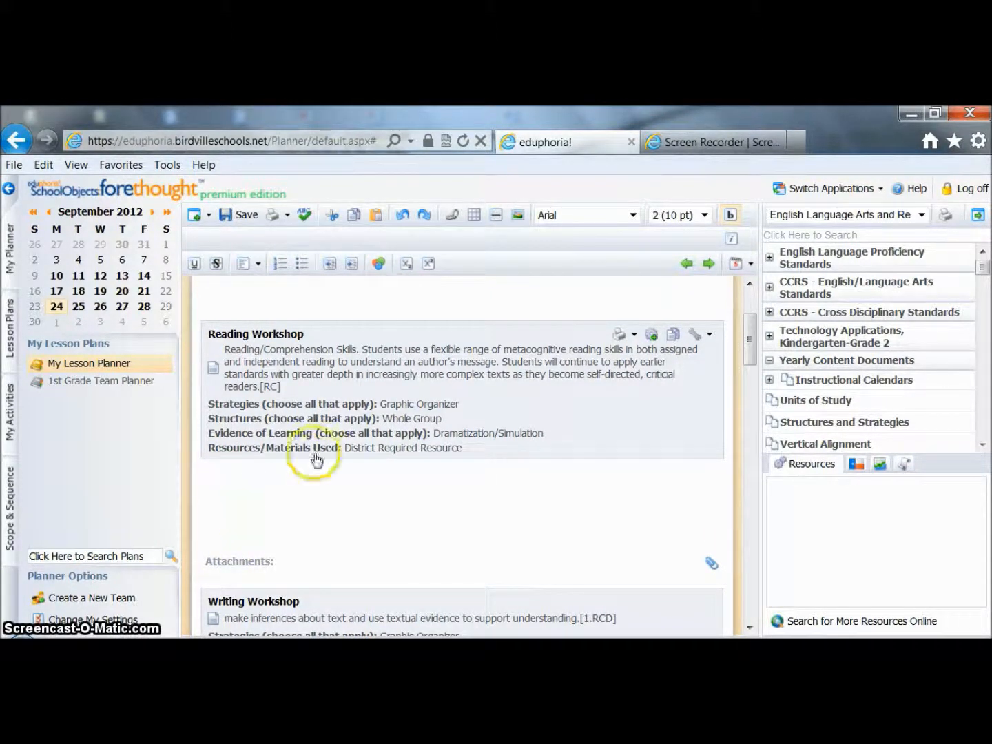
Set the emptied body as the default text for the Reading Workshop entry
left_click(709, 338)
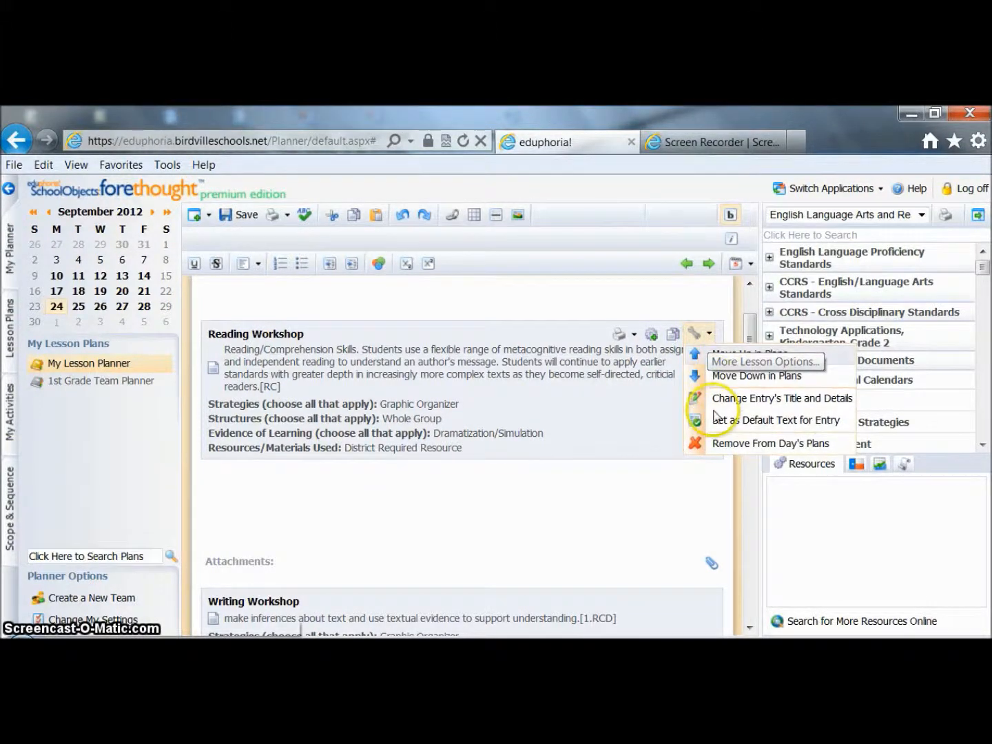
left_click(738, 427)
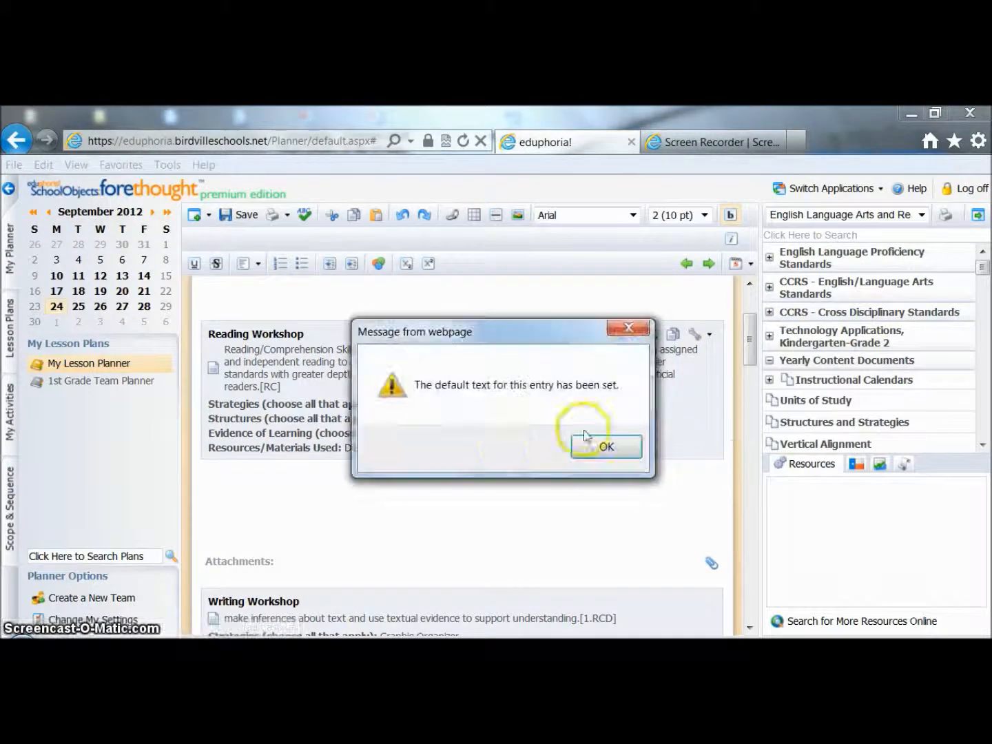
left_click(609, 448)
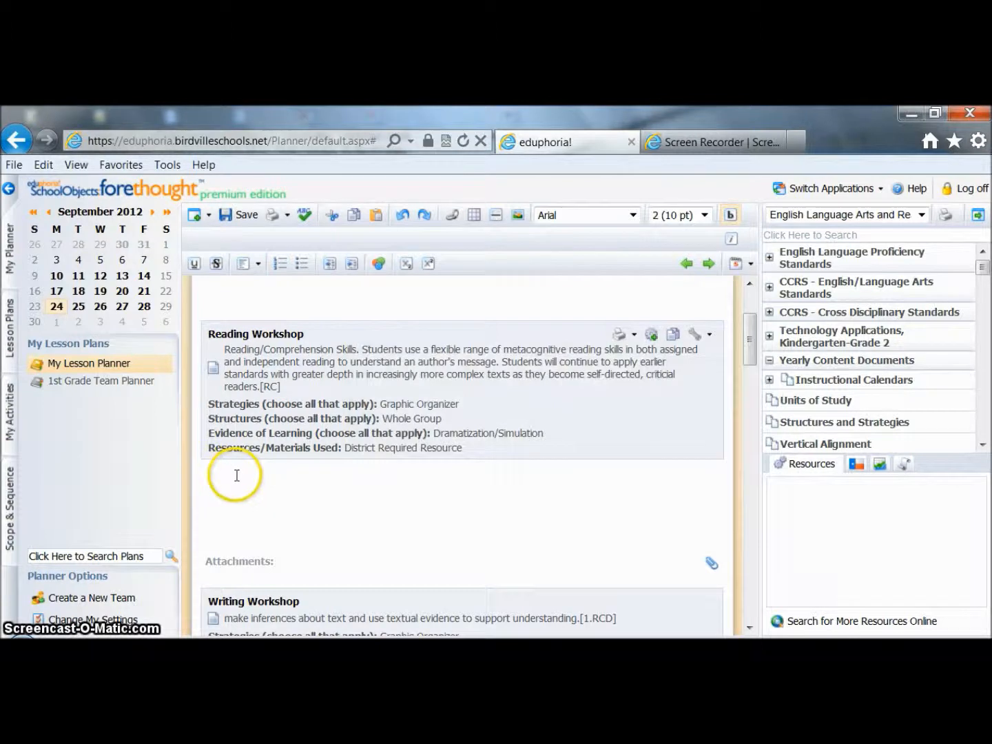
left_click(328, 500)
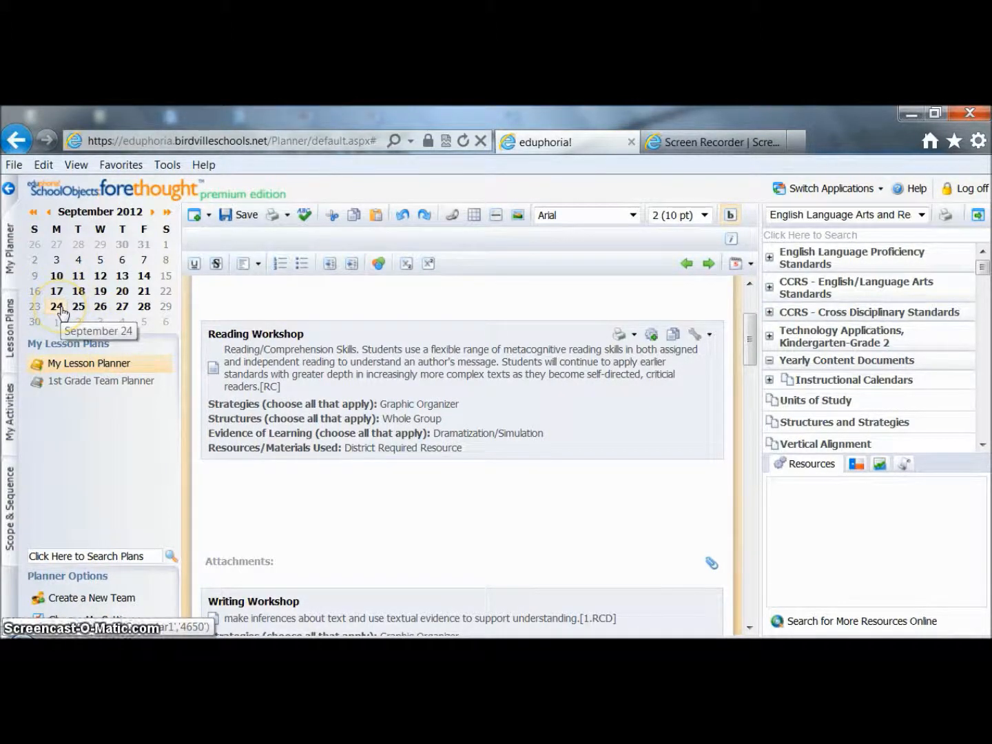
Stay on the September 24 plans in My Lesson Planner and save the changes
left_click(109, 384)
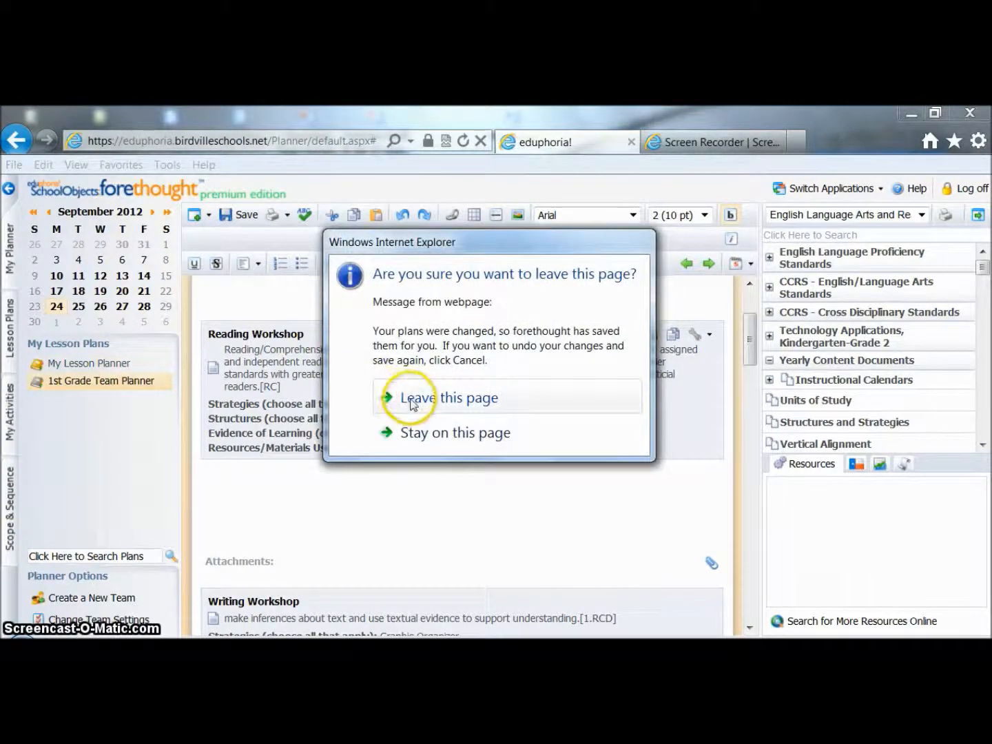
left_click(421, 435)
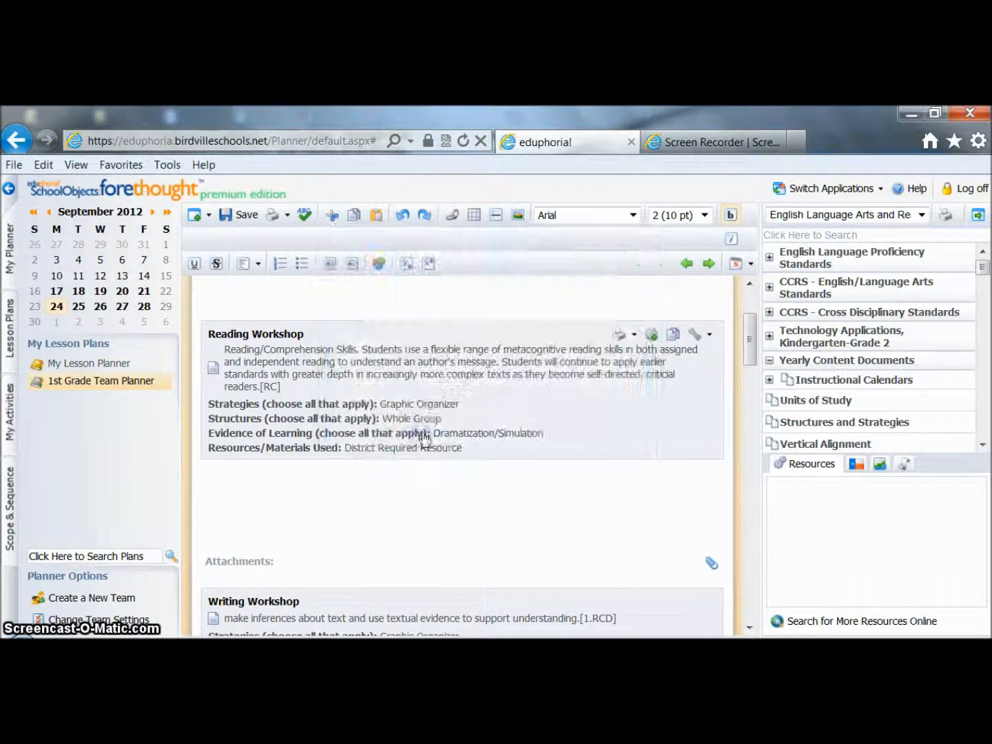
left_click(259, 502)
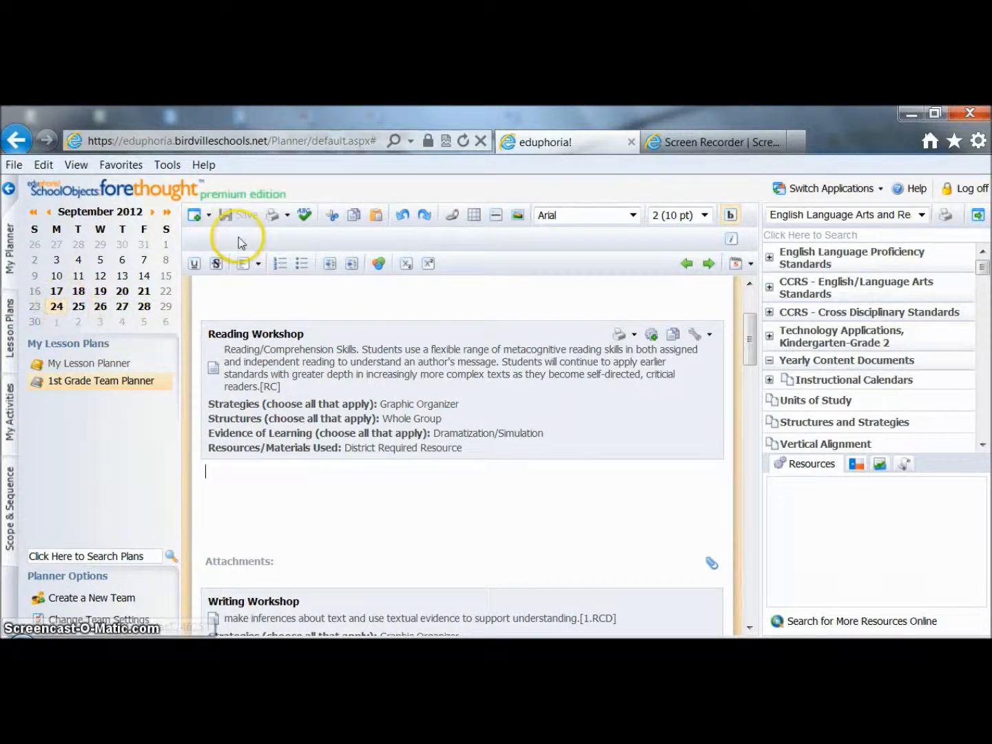
Send the first English Language Arts and Reading, Grade 1 lesson in the 1st Grade Team Planner to Reading Workshop on September 24
left_click(81, 384)
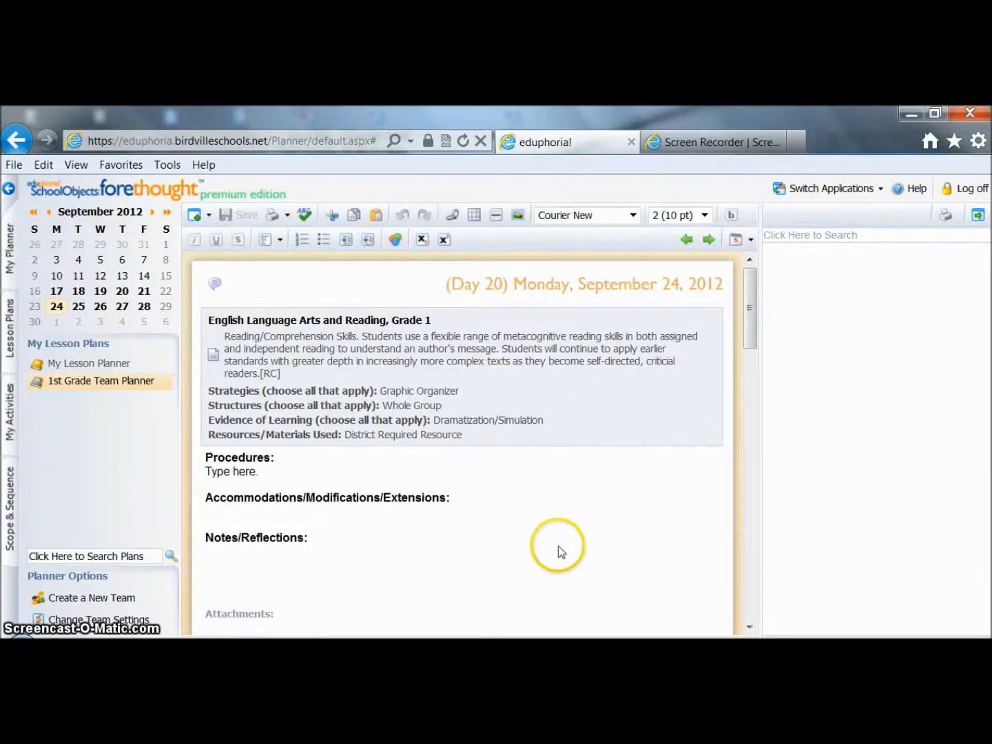
left_click(417, 529)
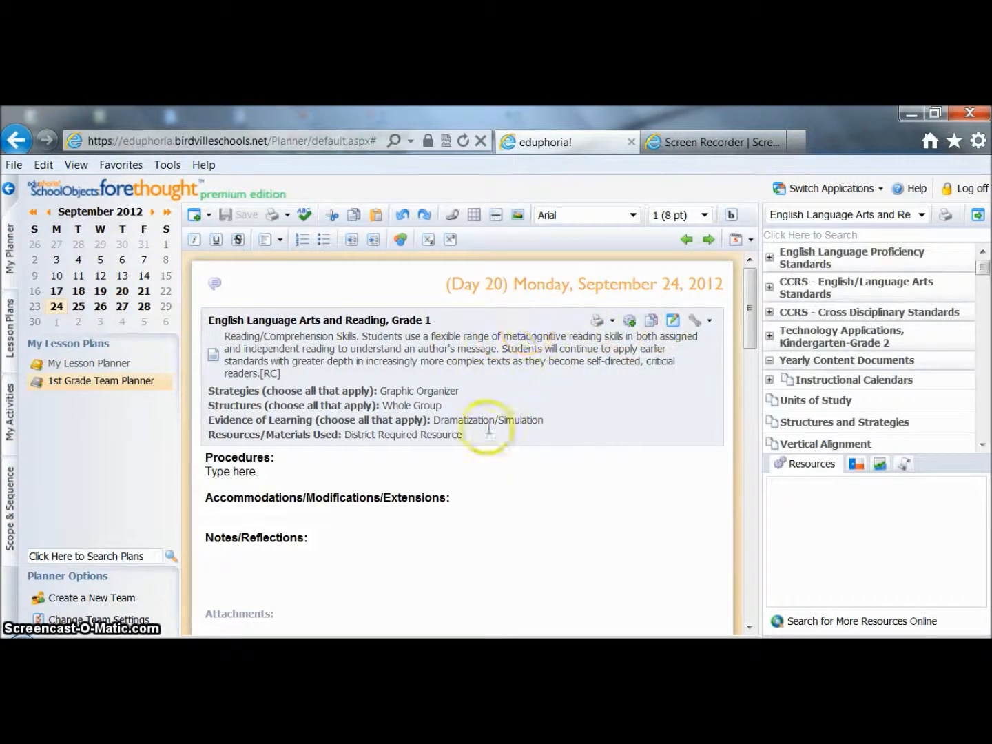
left_click(652, 322)
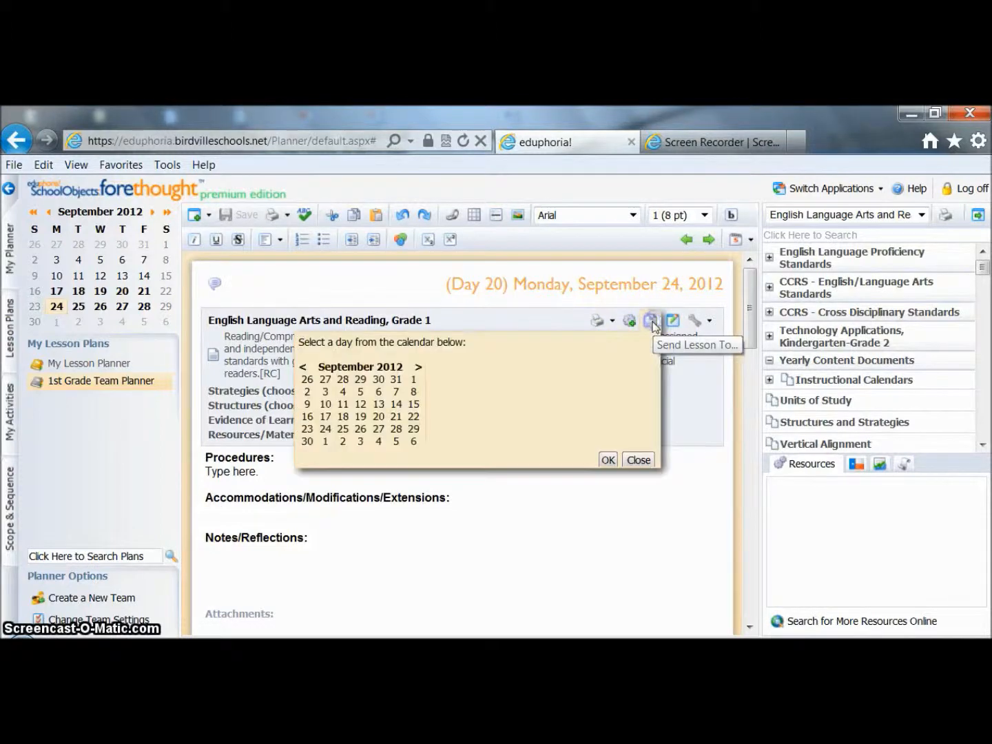
left_click(326, 430)
left_click(438, 372)
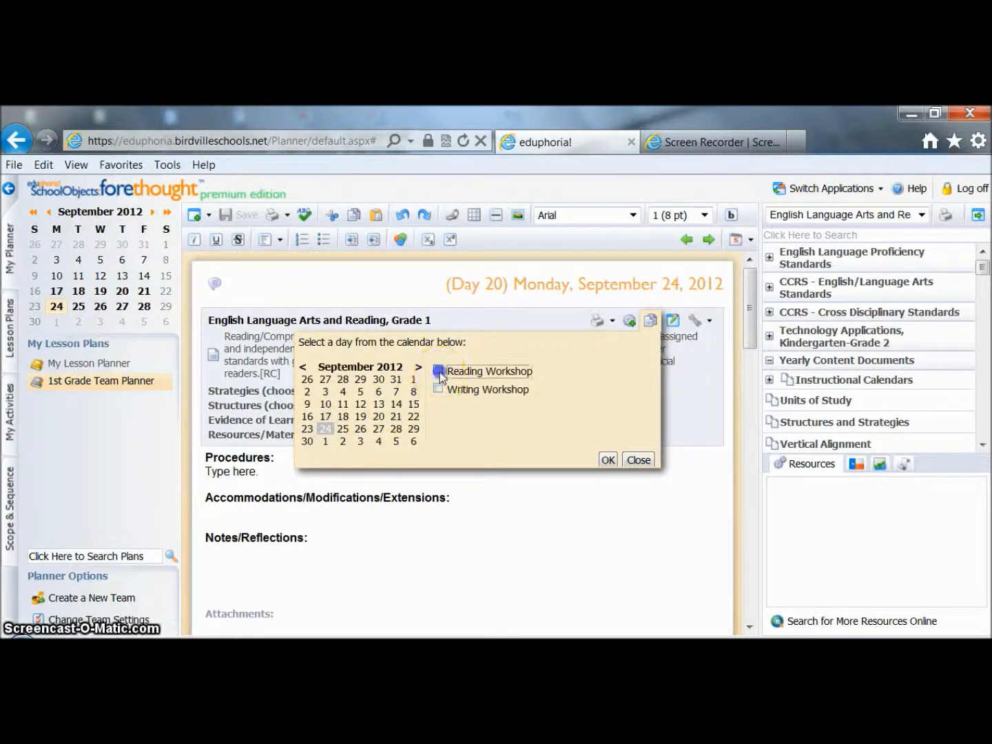
left_click(607, 461)
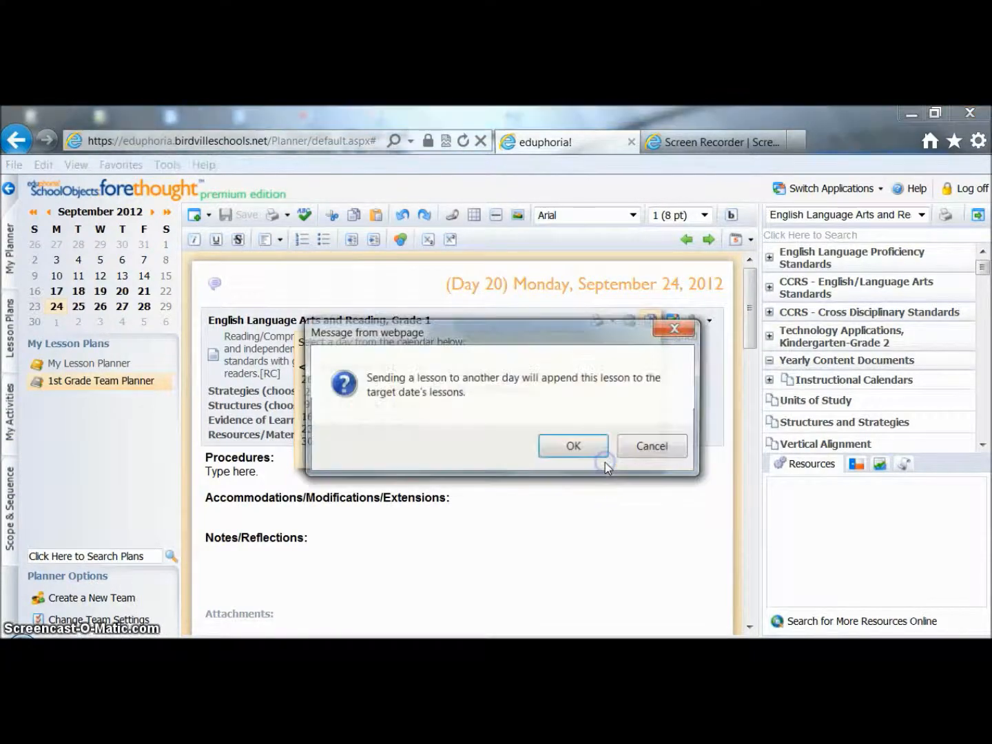
left_click(595, 455)
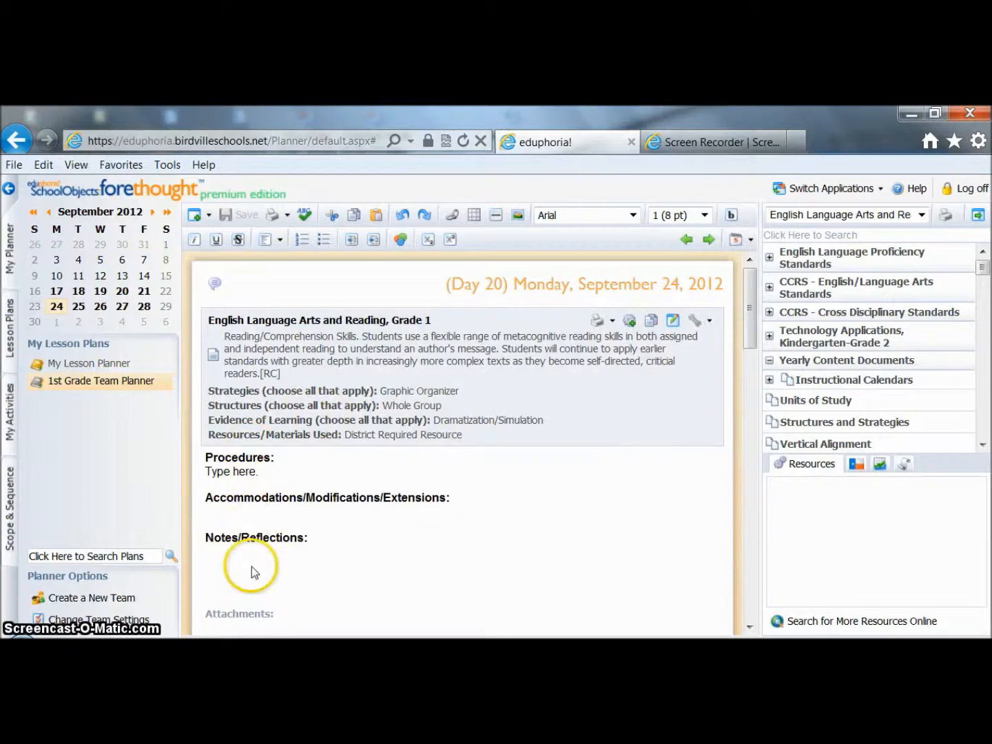
Return to My Lesson Planner and check the lesson text under the September 24 Reading Workshop entry
left_click(98, 367)
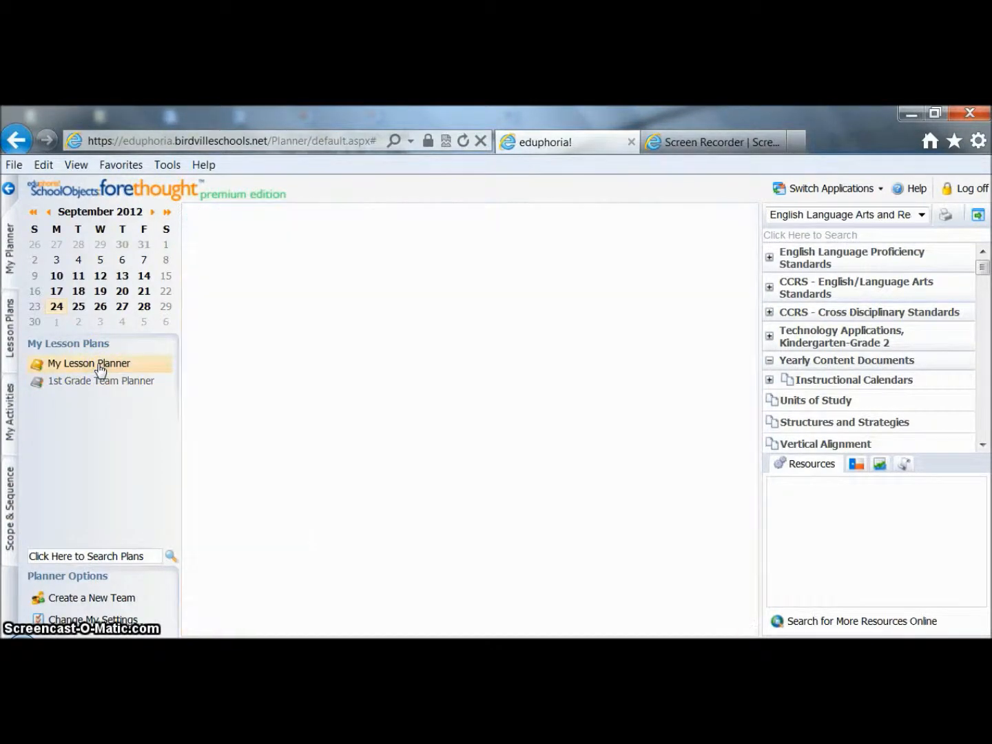
left_click(408, 391)
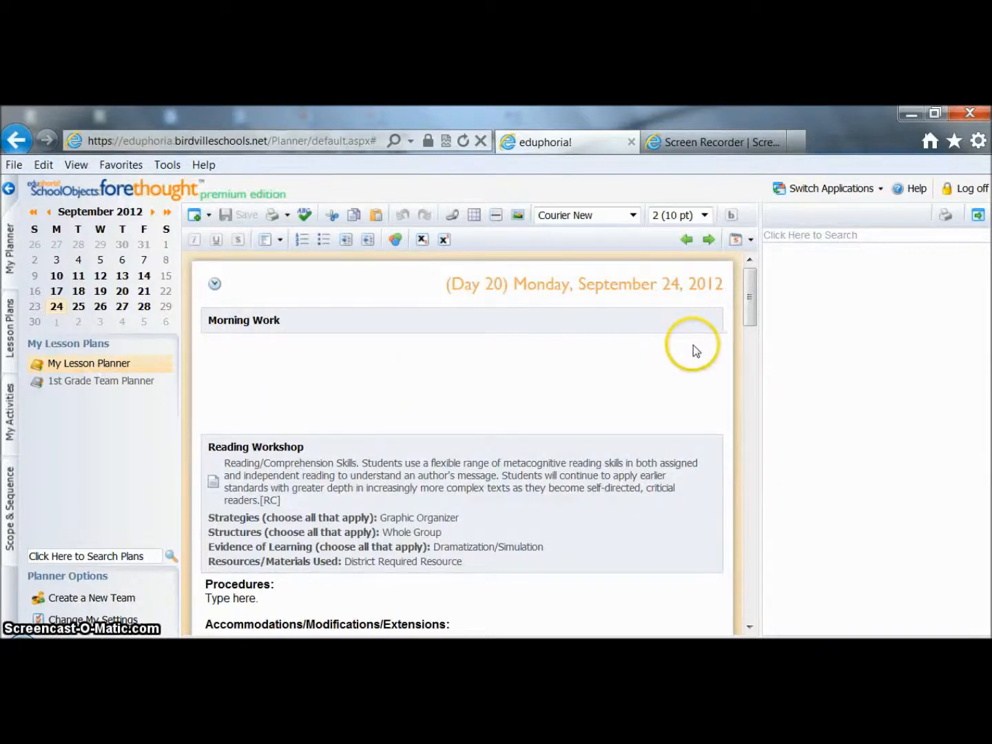
left_click_drag(749, 312, 751, 336)
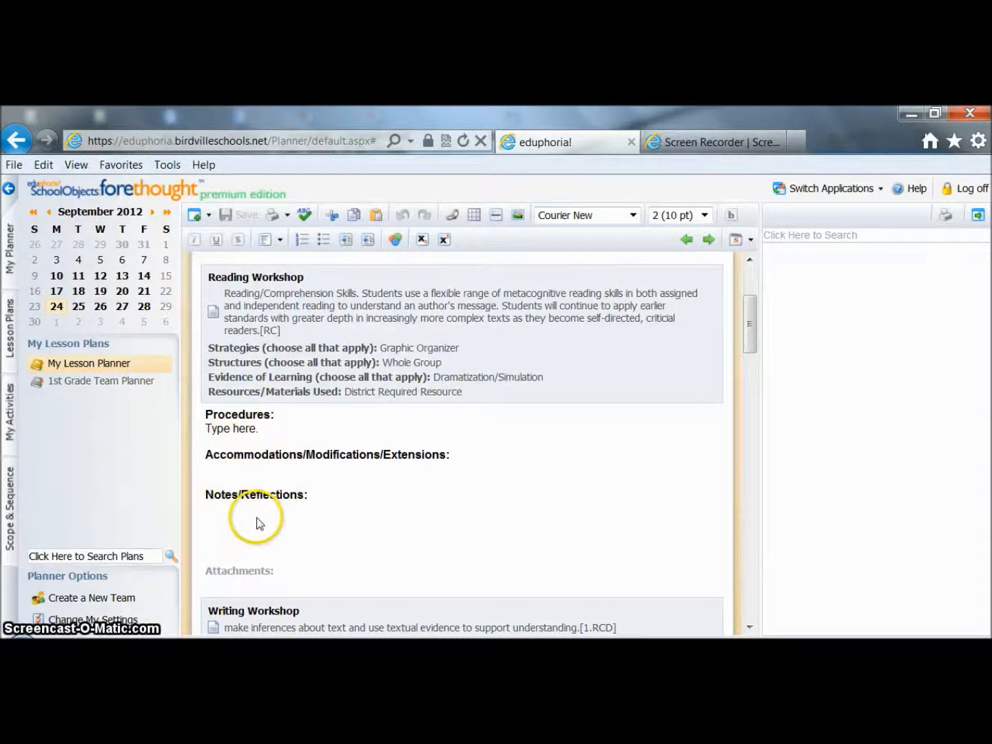
Delete all the duplicated template text from the body of the September 24 Writing Workshop entry
left_click_drag(750, 350, 751, 400)
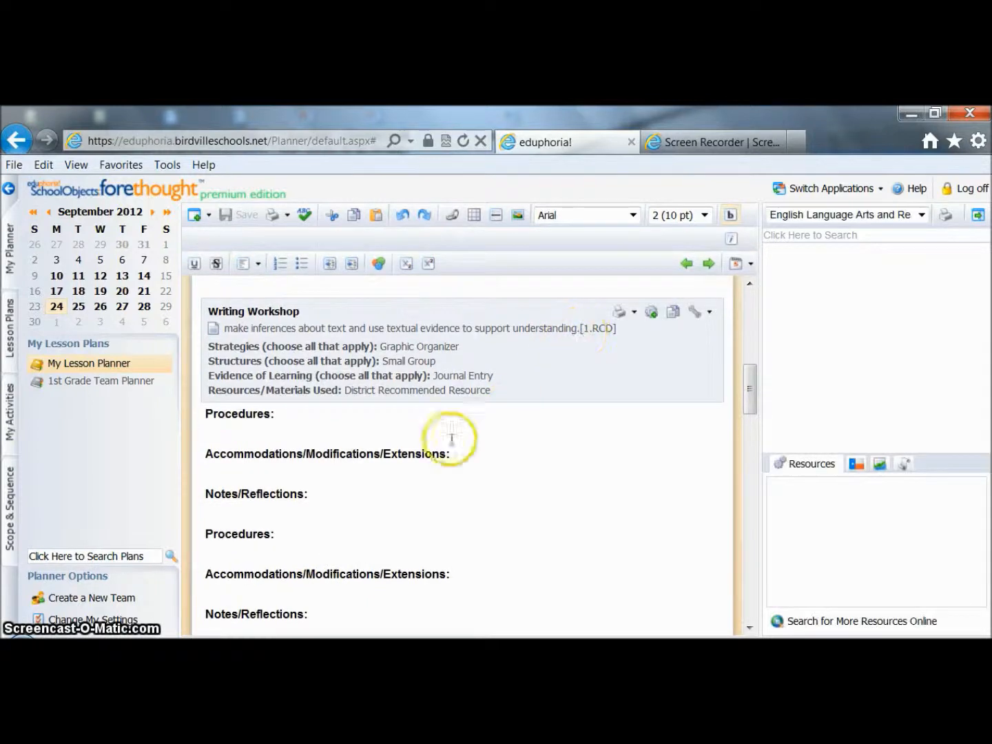
left_click(326, 611)
left_click_drag(326, 611, 213, 417)
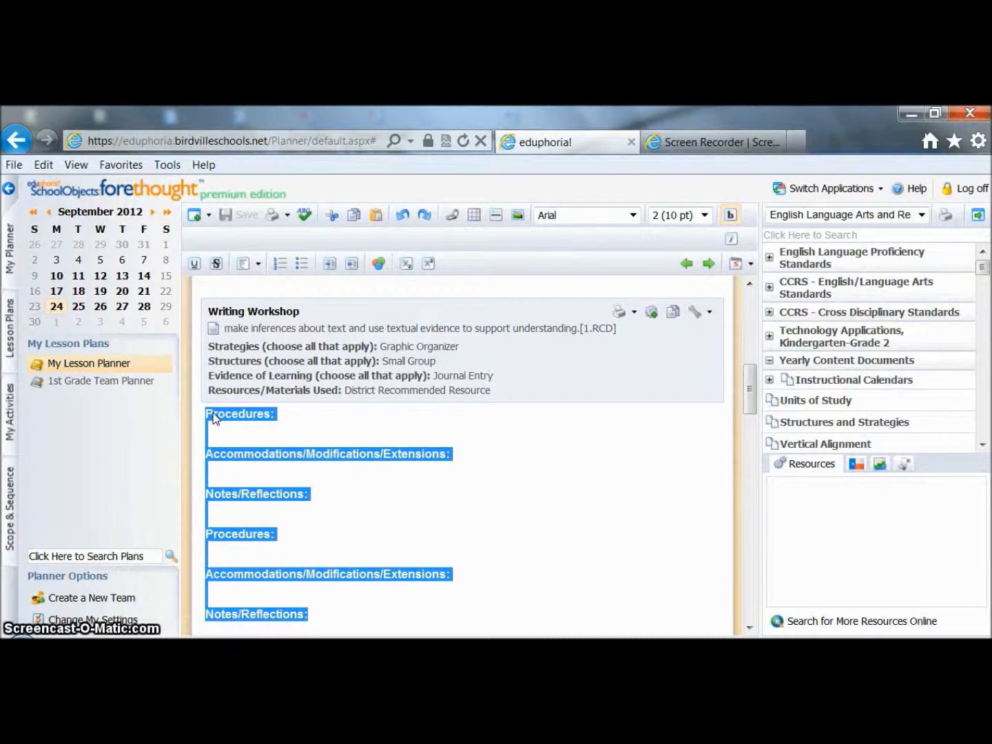
key("Delete")
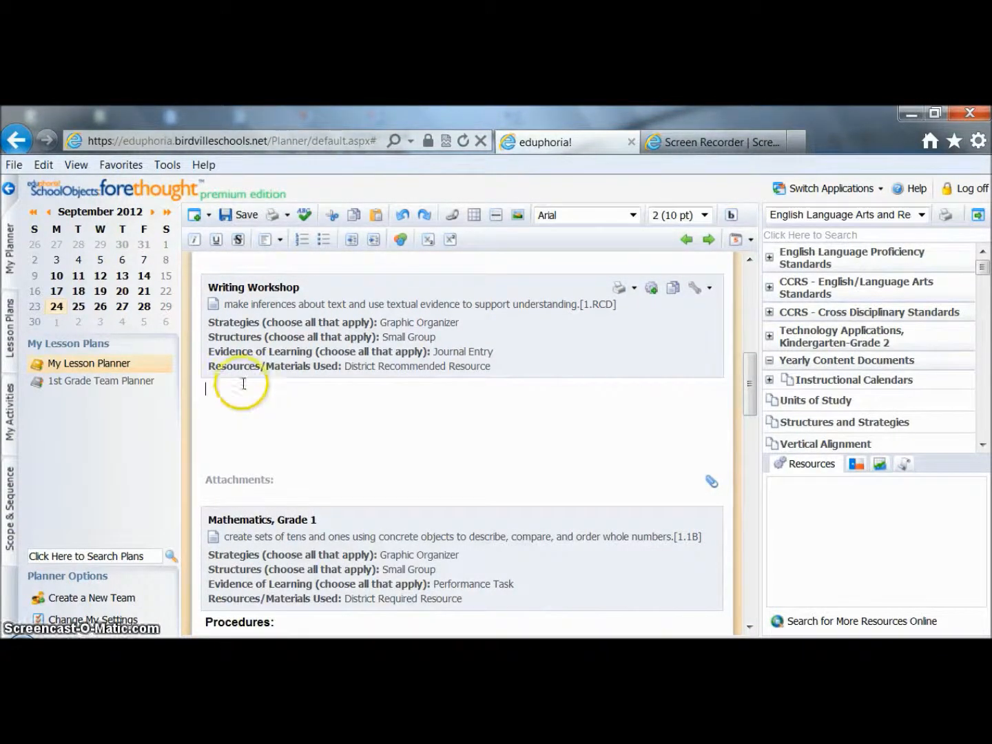
Set the emptied body as the default text for the Writing Workshop entry and save the September 24 plans
left_click(708, 287)
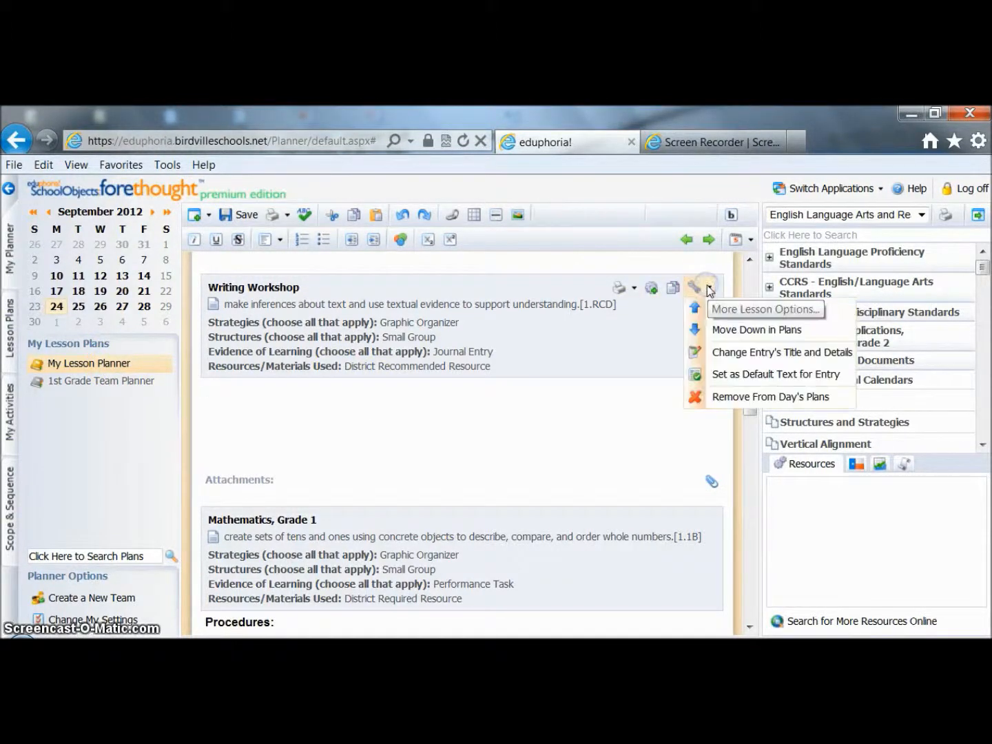
left_click(731, 376)
left_click(607, 444)
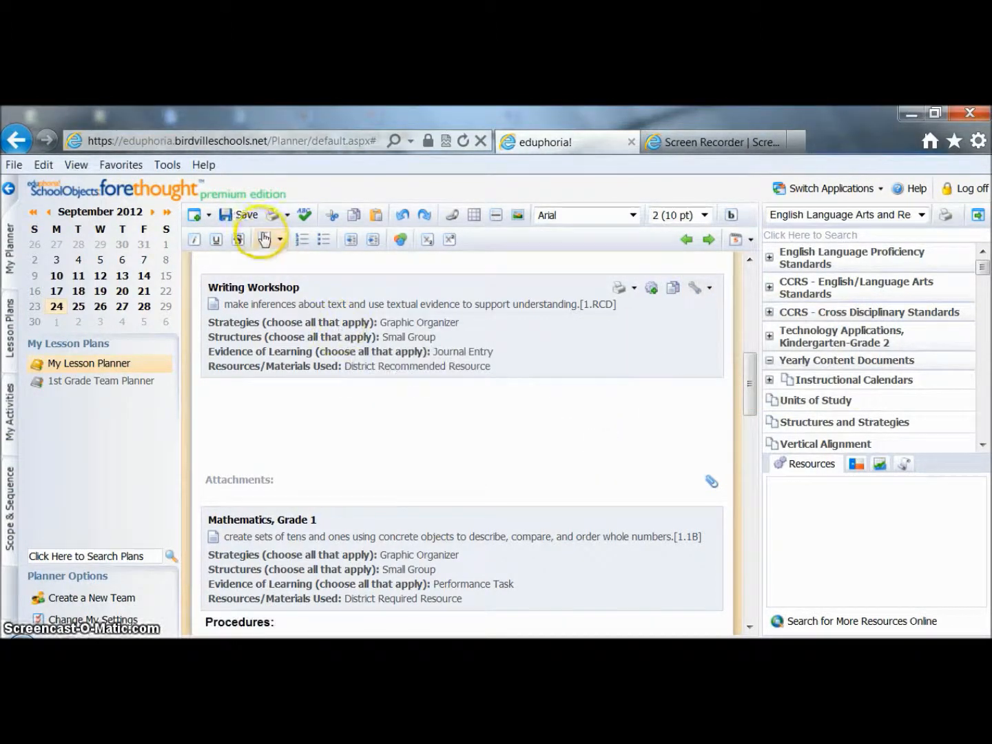
left_click(238, 215)
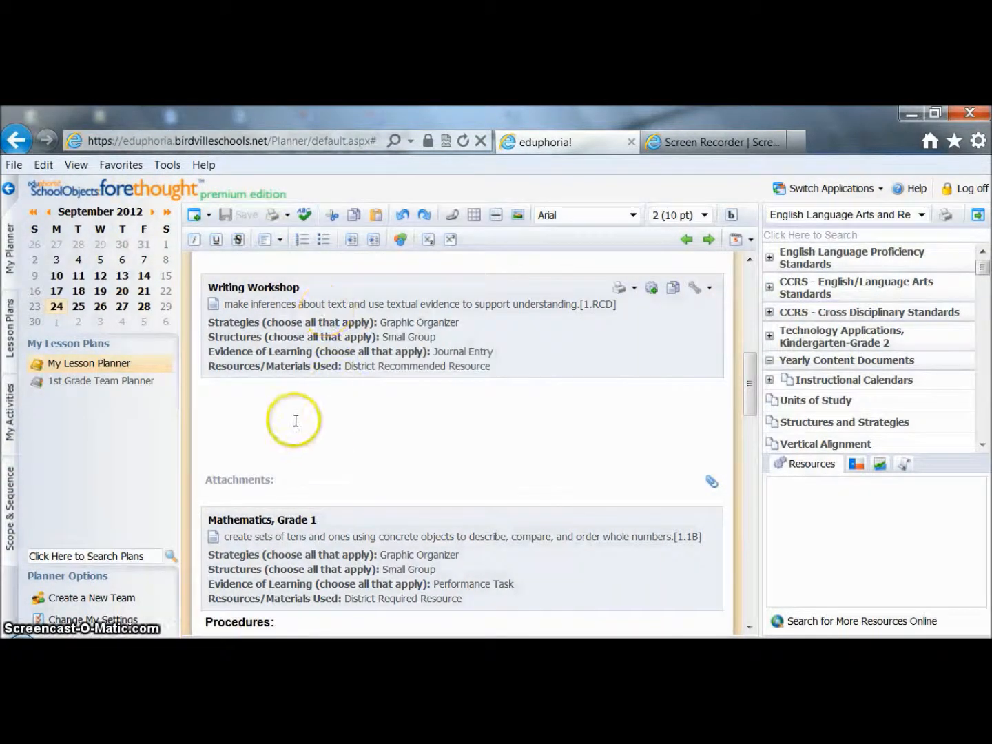
Check out the second English Language Arts and Reading, Grade 1 lesson in the 1st Grade Team Planner for editing
left_click(138, 382)
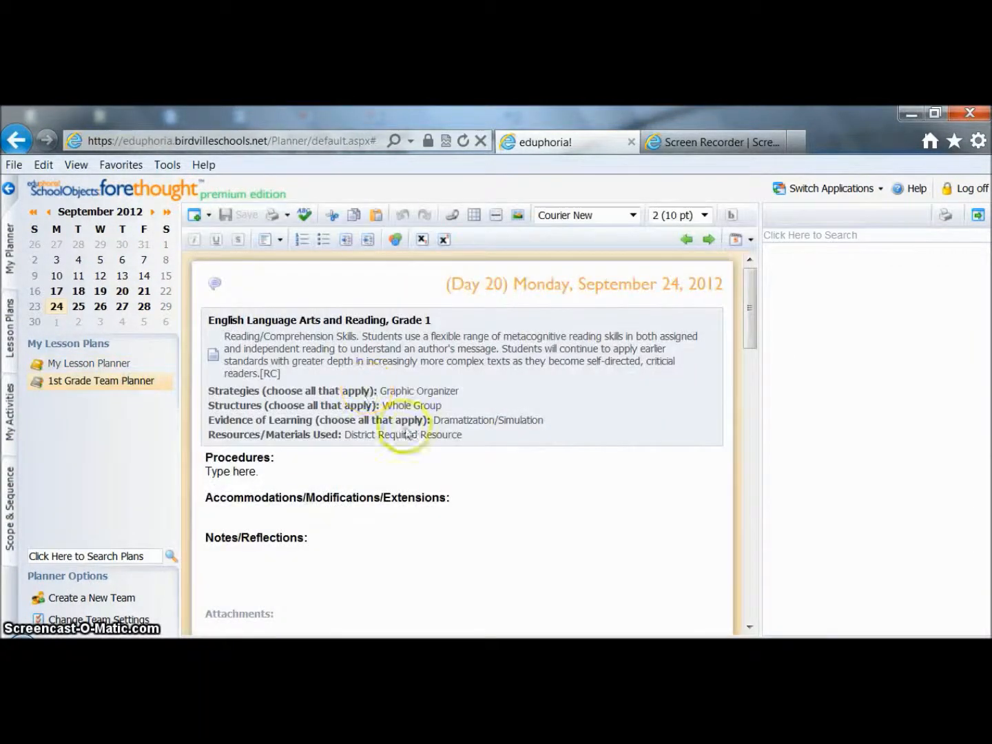
left_click_drag(752, 328, 757, 410)
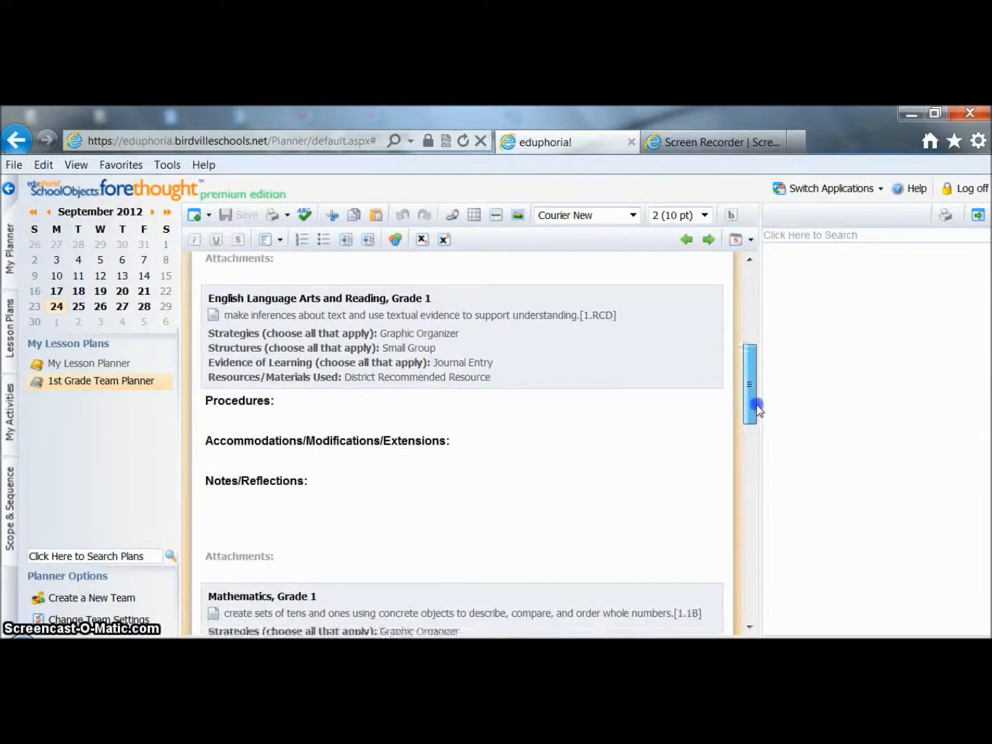
left_click(354, 416)
left_click(281, 422)
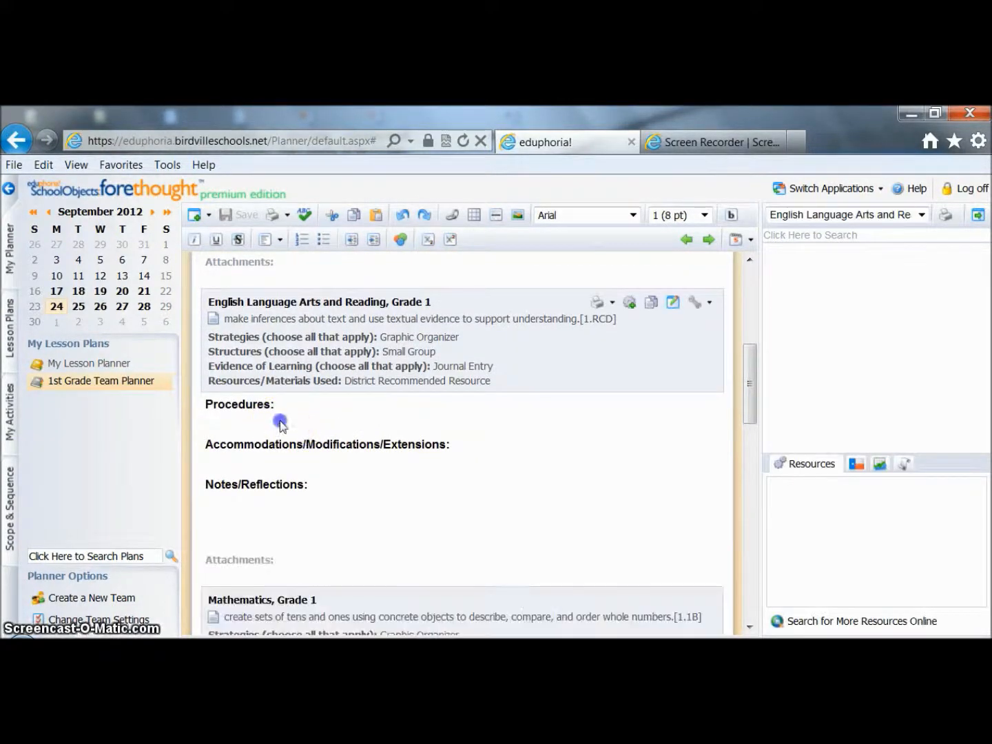
left_click(673, 303)
left_click(573, 446)
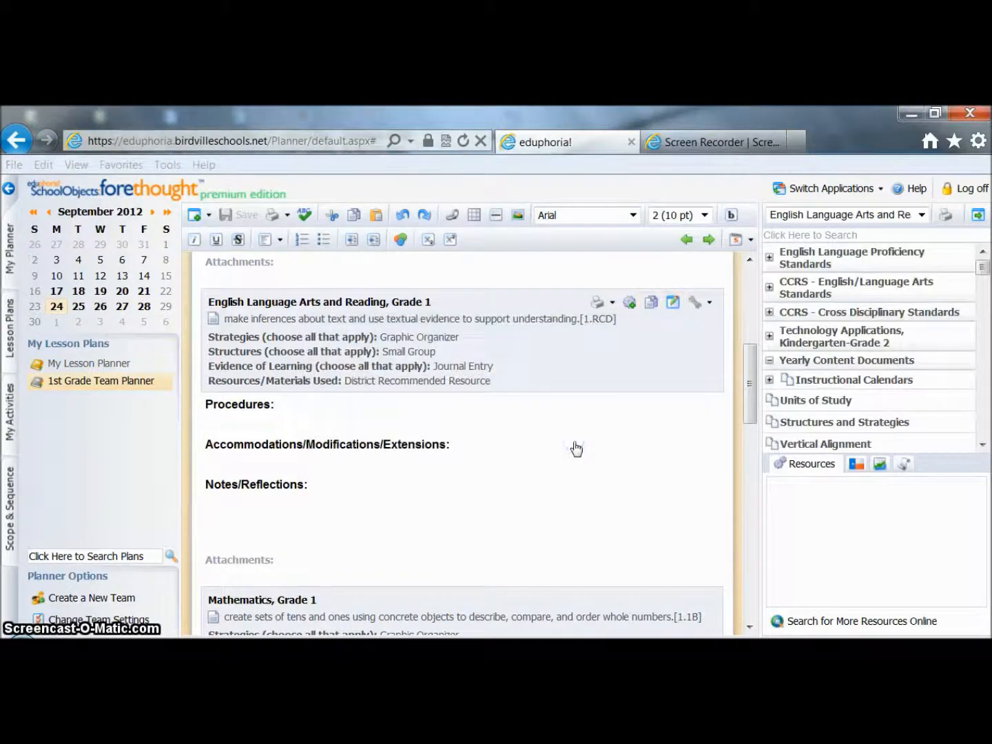
Enter "I type my plans here." under Procedures in the checked-out lesson and save it
left_click(257, 425)
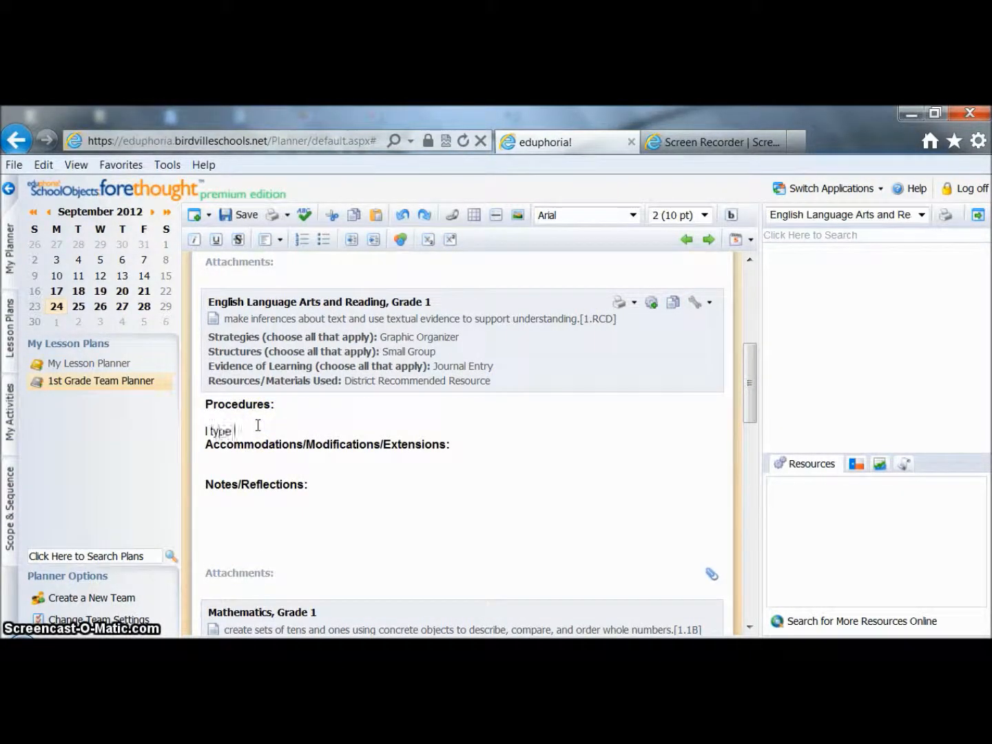
type("I type my plans here.")
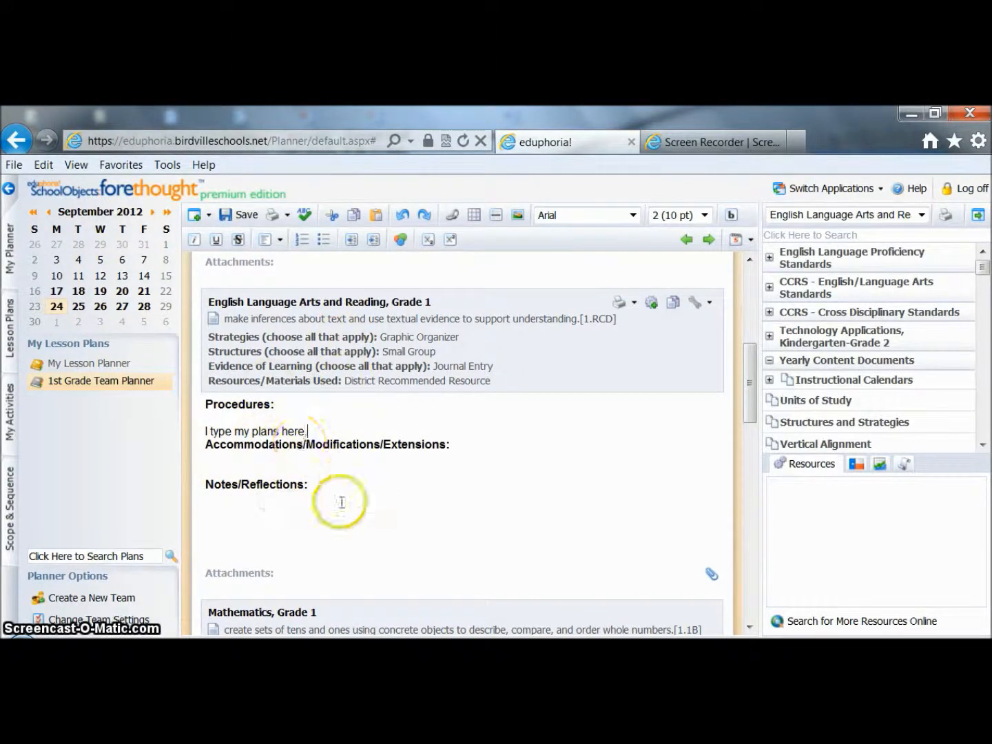
left_click(244, 215)
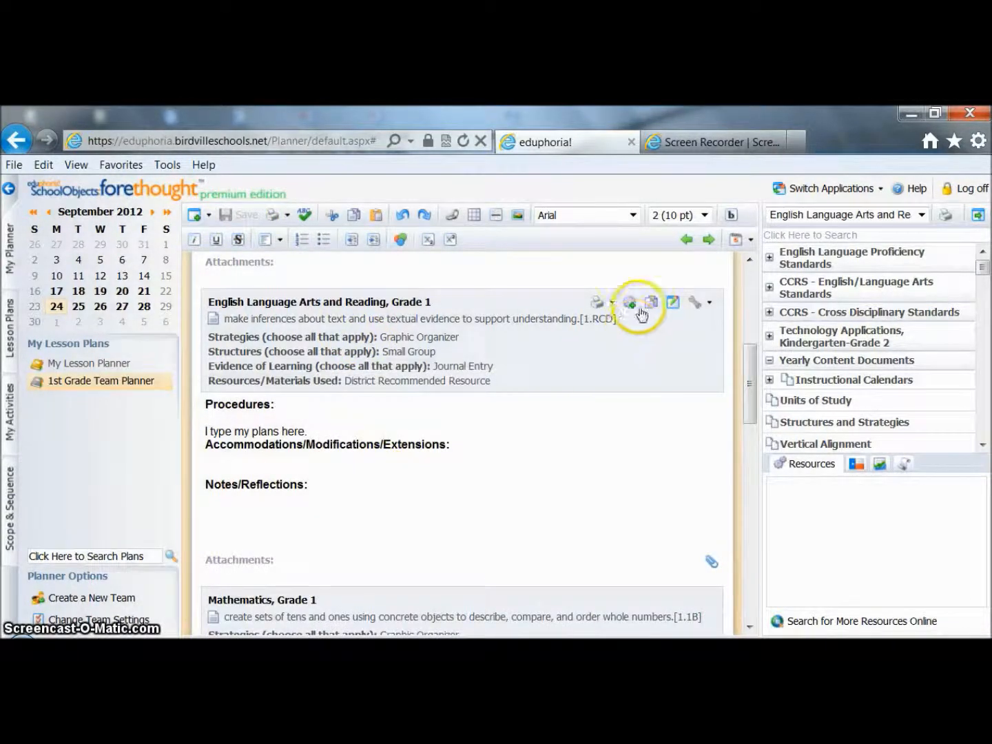
Send the second English Language Arts and Reading, Grade 1 lesson to Writing Workshop on September 24
left_click(651, 303)
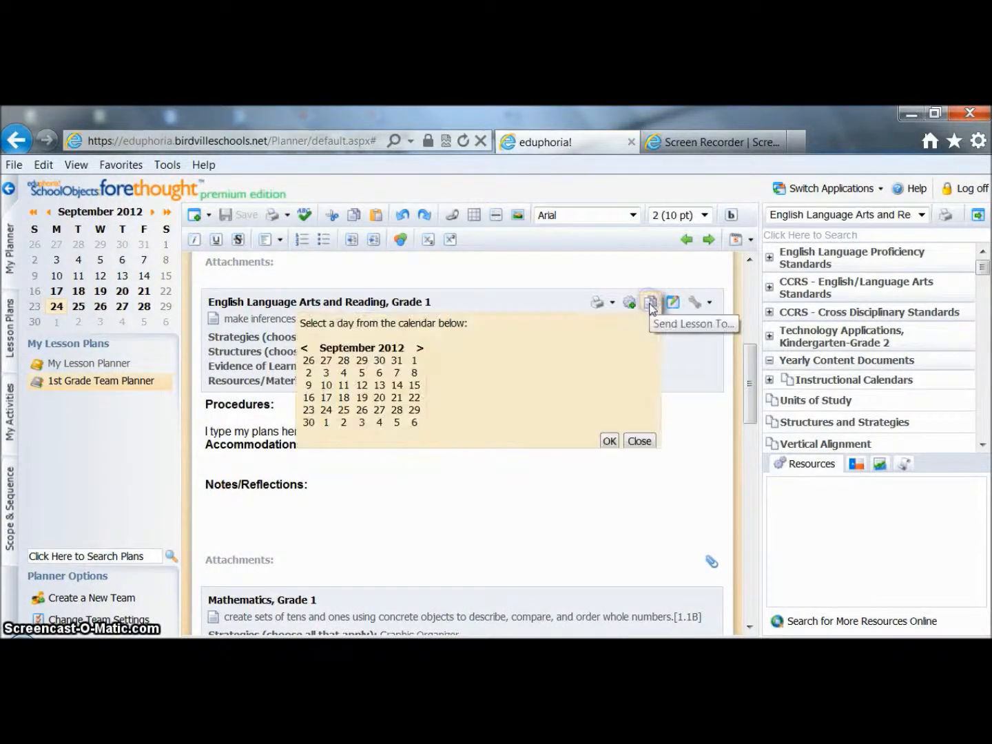
left_click(325, 410)
left_click(438, 370)
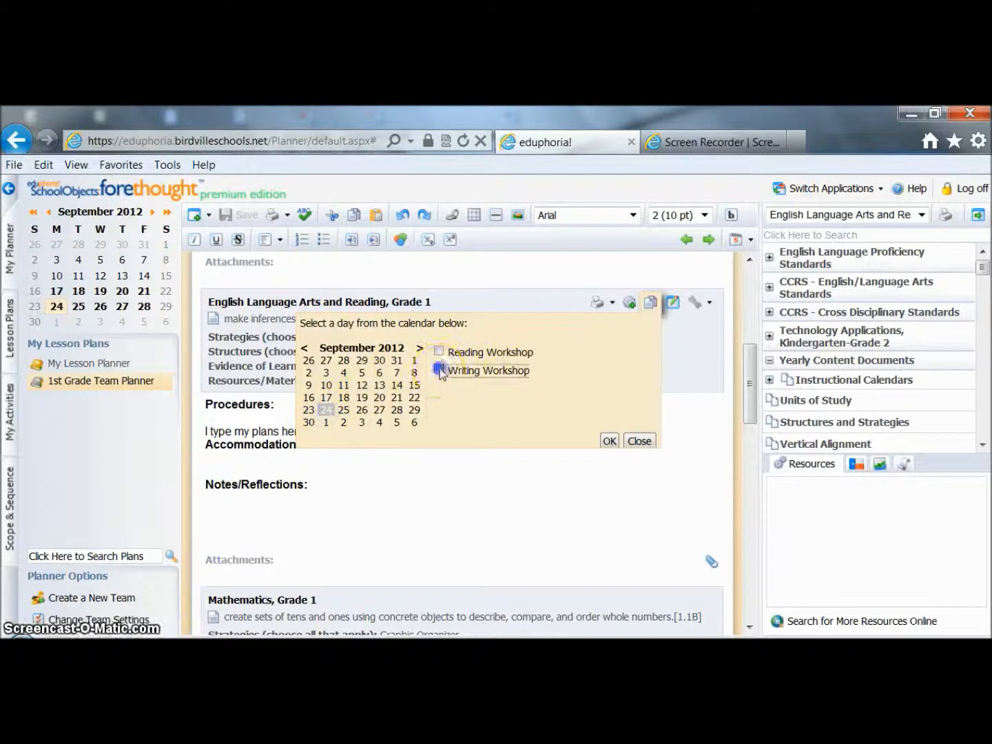
left_click(610, 440)
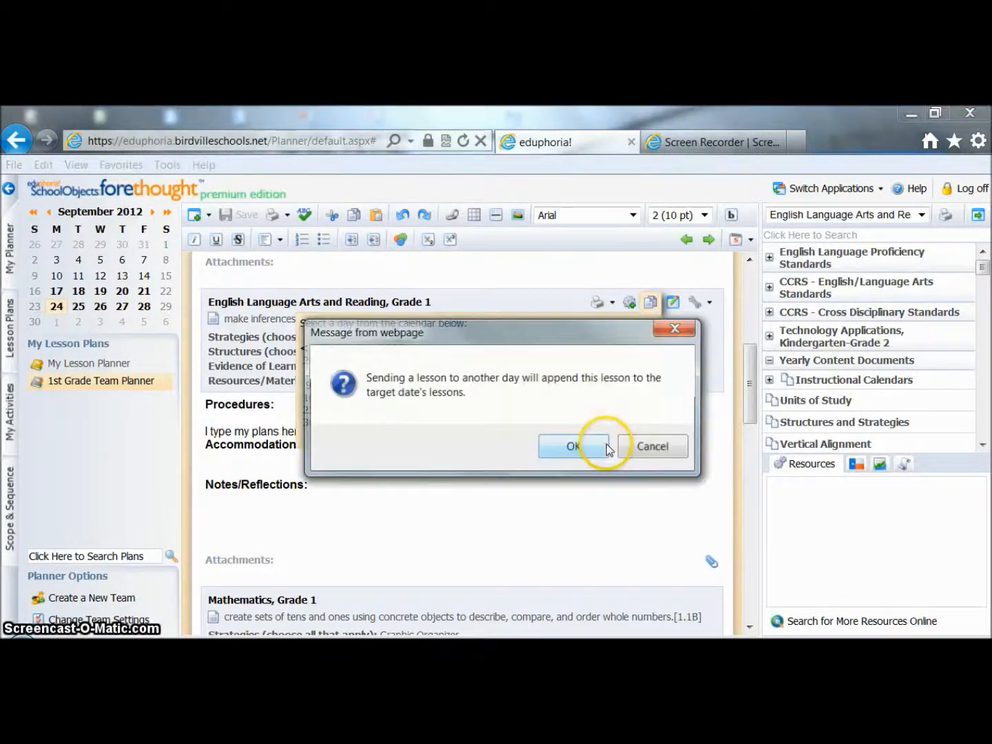
left_click(587, 447)
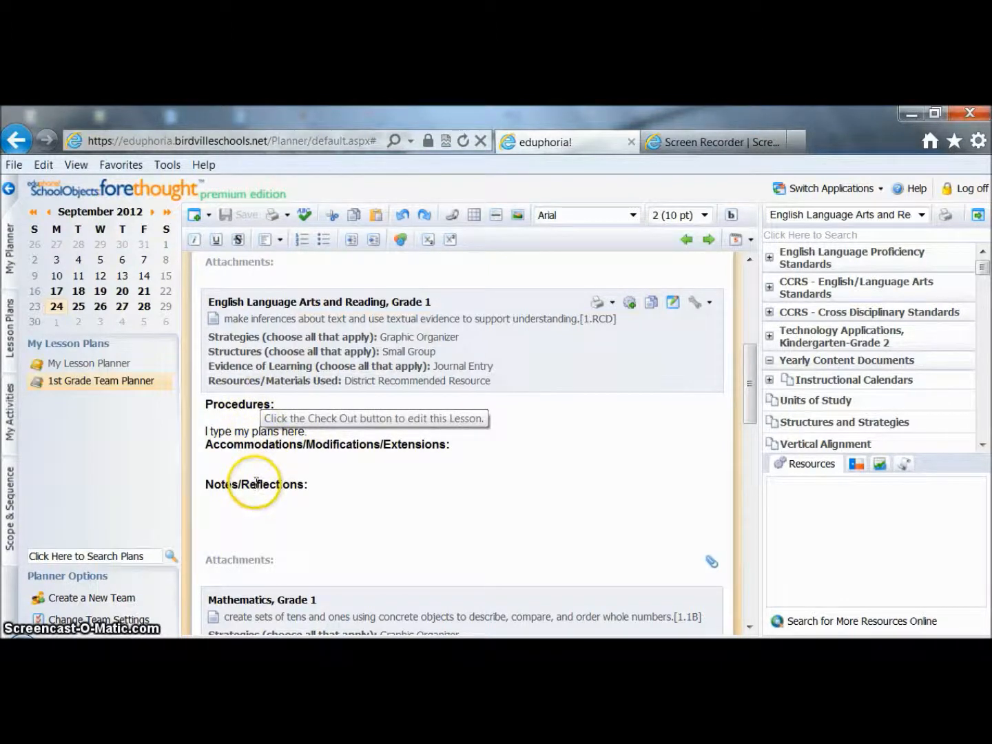
Return to My Lesson Planner and compare the lesson text under Writing Workshop with that under Mathematics, Grade 1 on September 24
left_click(79, 364)
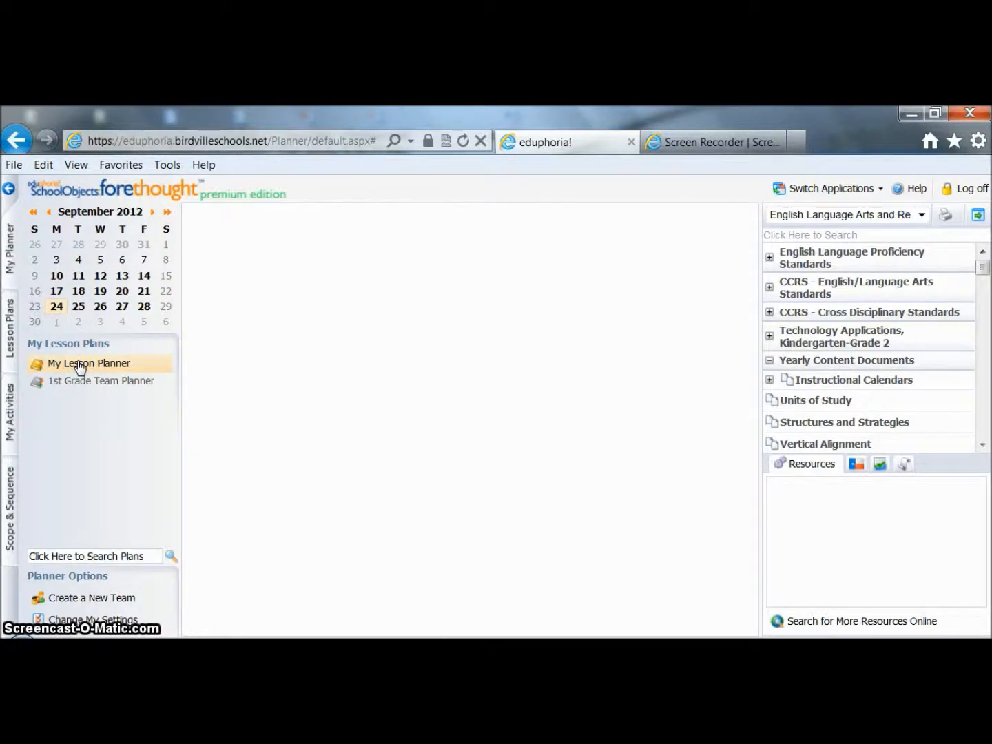
left_click_drag(753, 317, 756, 407)
left_click_drag(290, 445, 262, 331)
left_click(331, 372)
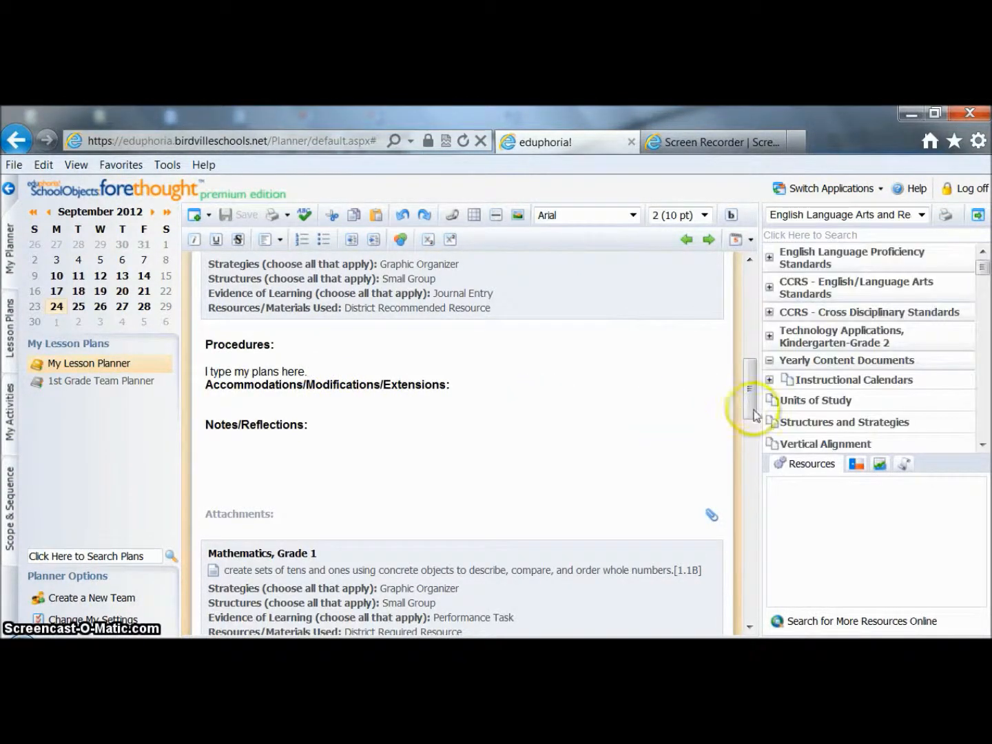
mouse_move(753, 413)
left_mouse_down()
mouse_move(755, 364)
mouse_move(756, 390)
left_mouse_up()
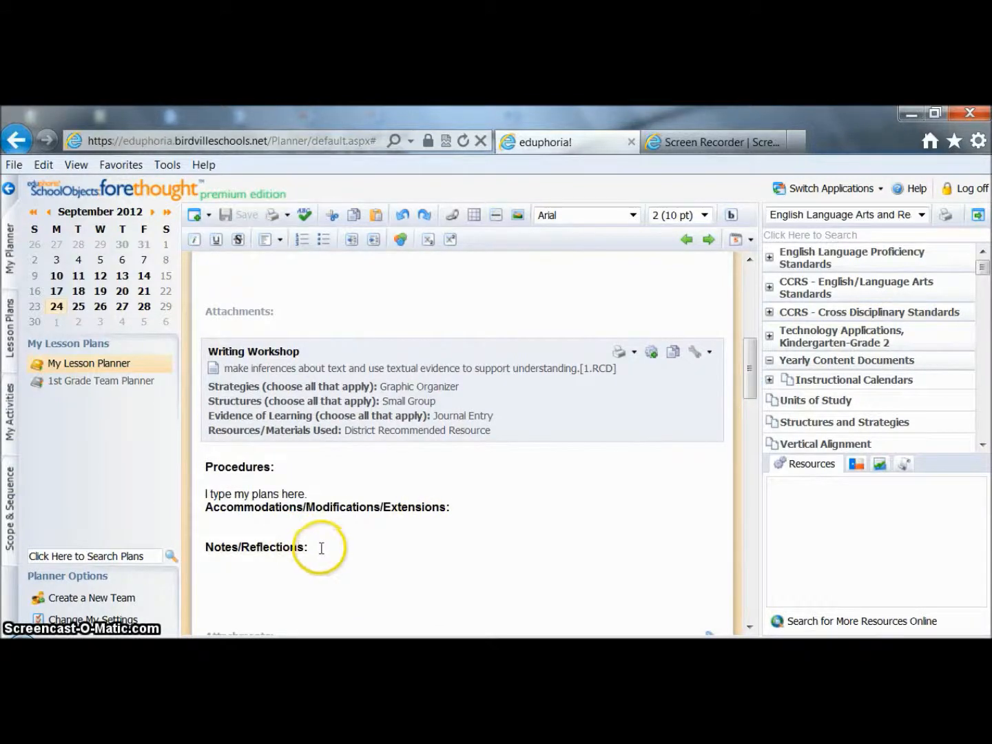
left_click_drag(313, 546, 207, 490)
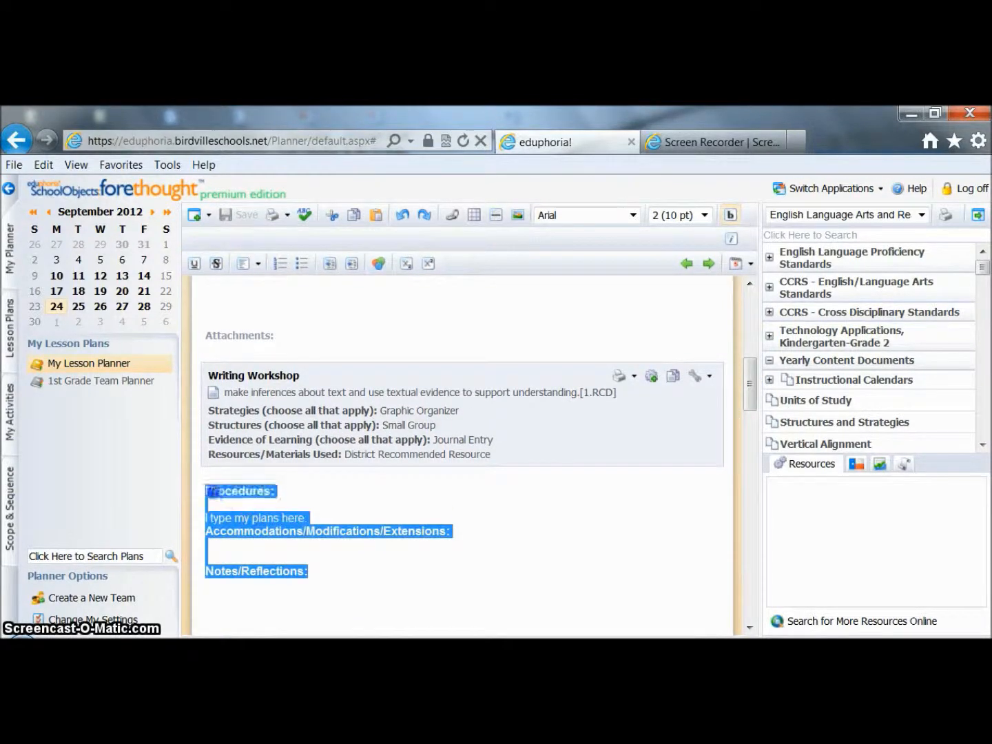
left_click(327, 570)
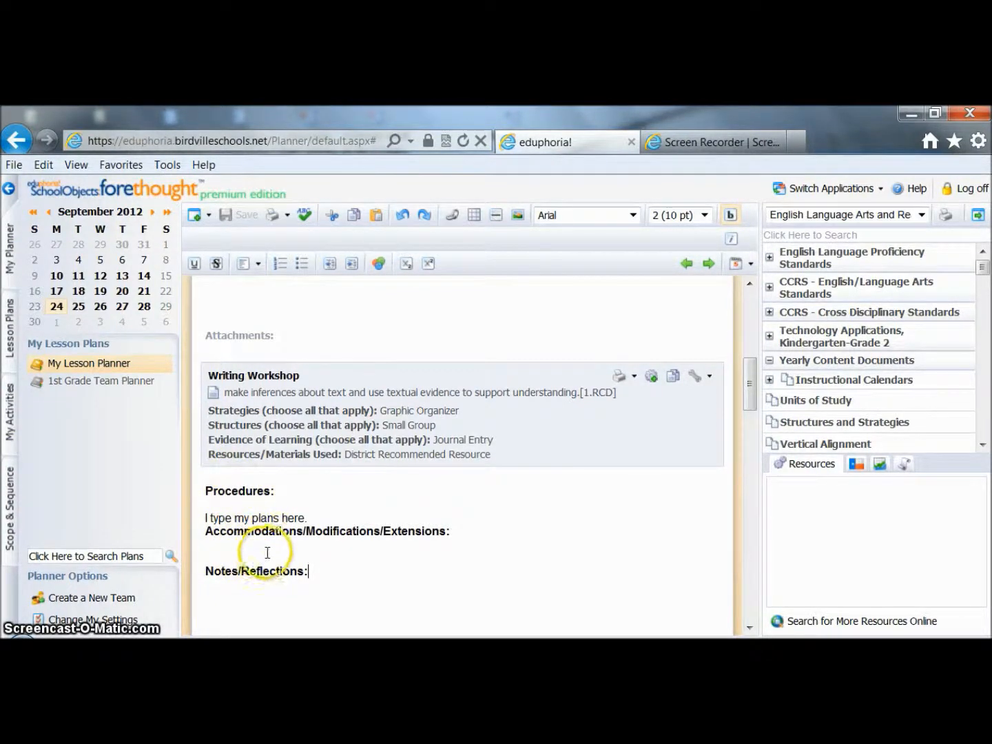
left_click_drag(748, 398, 748, 460)
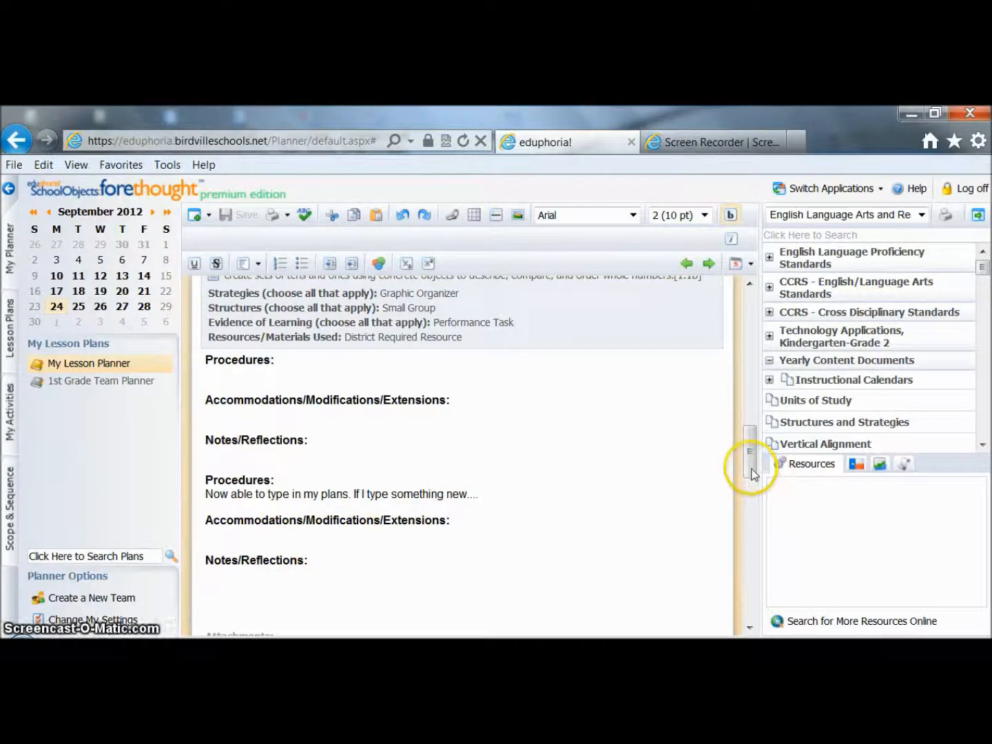
left_click_drag(752, 474, 753, 375)
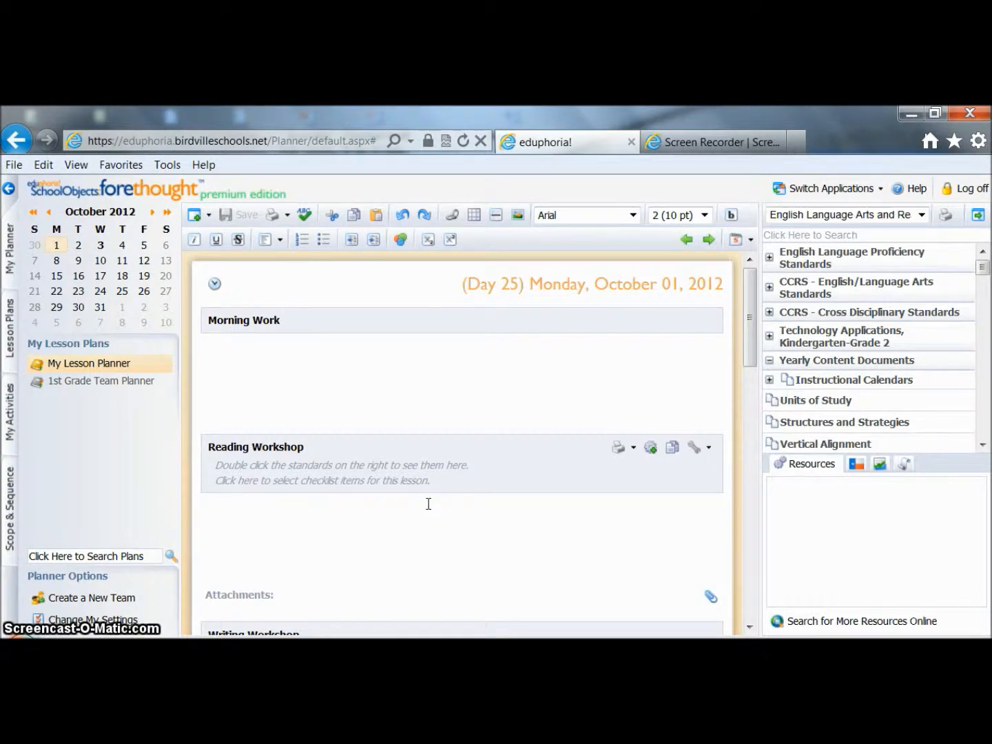
View the daily plans for October 2, October 4 and October 5 in My Lesson Planner
left_click(78, 248)
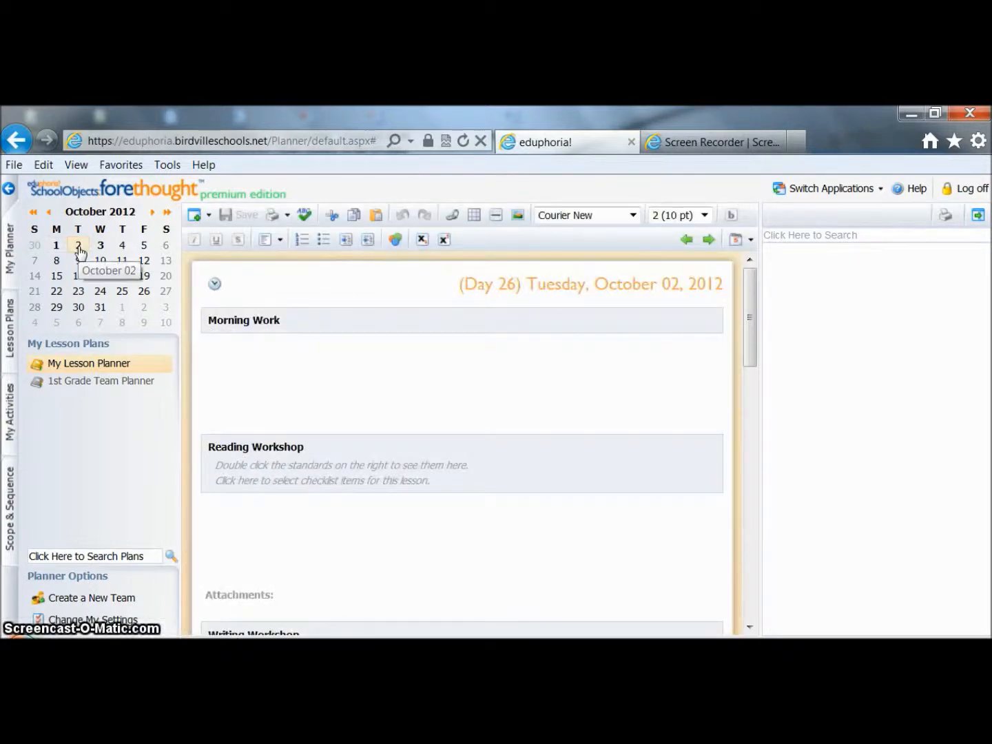
left_click(122, 248)
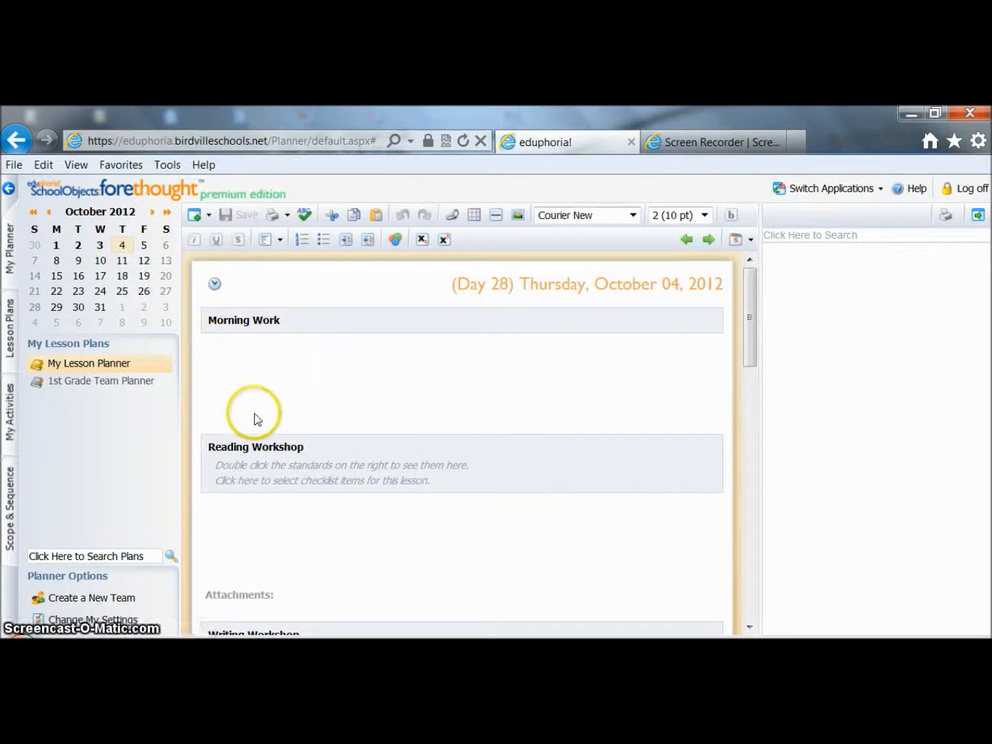
left_click(149, 244)
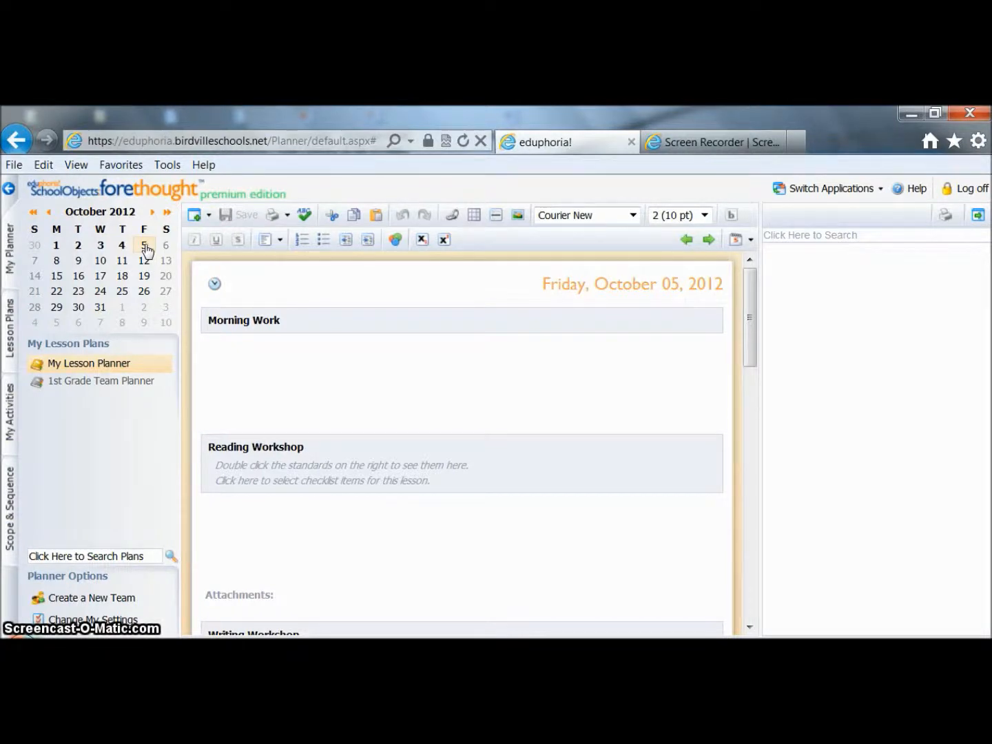
Delete the October 5 plans so that the day is rebuilt from the current schedule
left_click(207, 216)
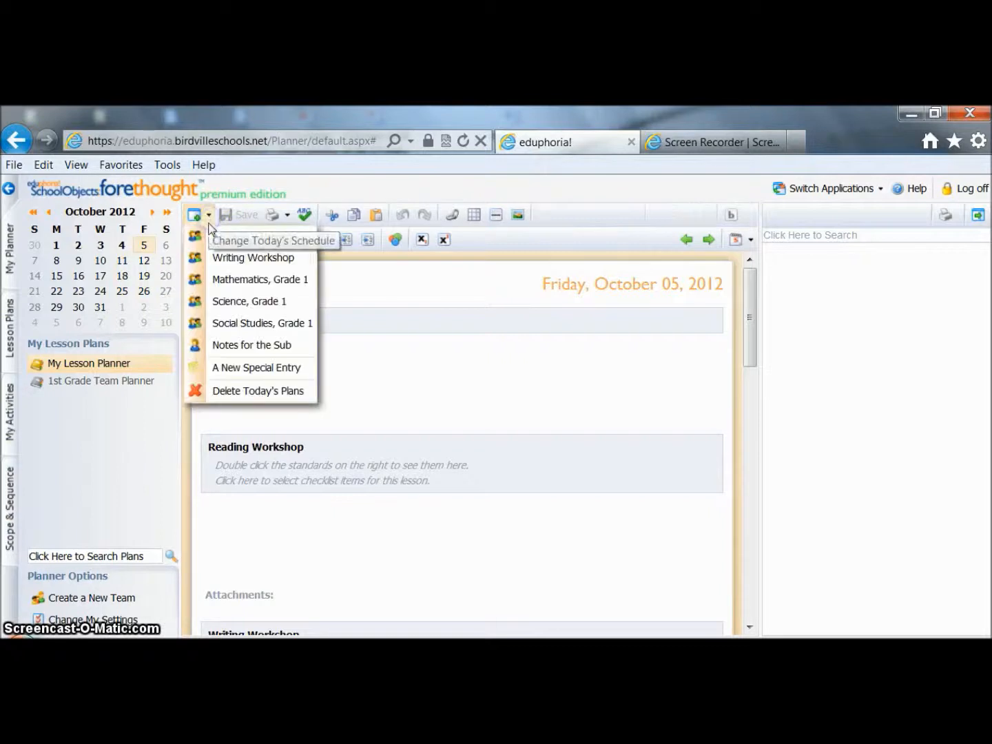
left_click(241, 393)
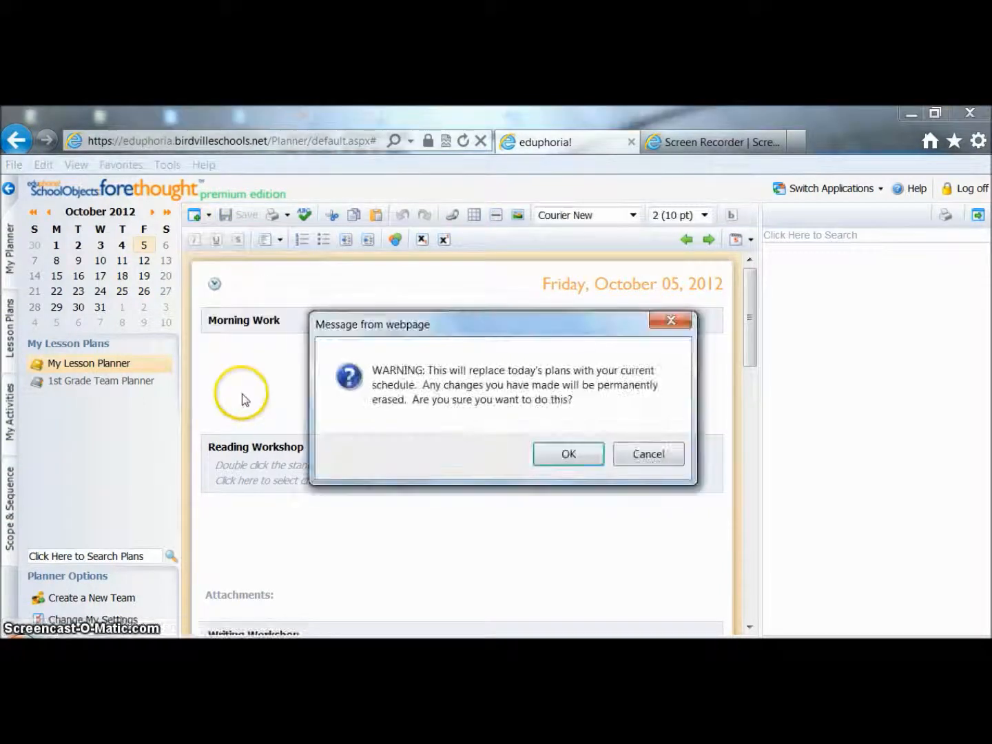
left_click(592, 450)
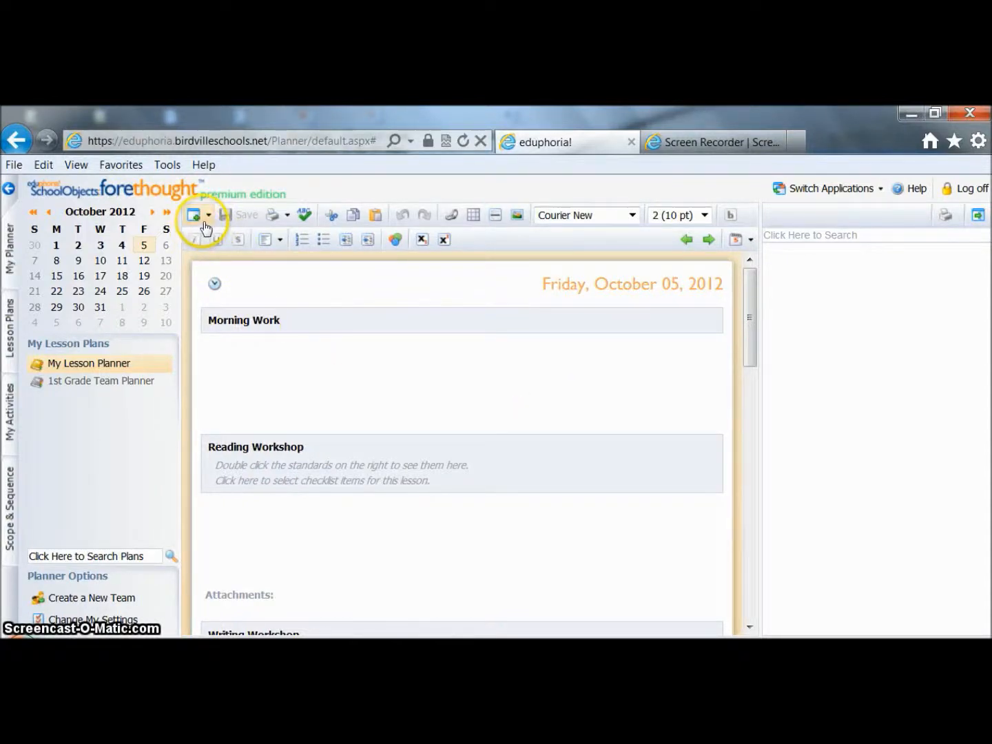
Check the October 5 plans in the 1st Grade Team Planner, then return to My Lesson Planner
left_click(115, 380)
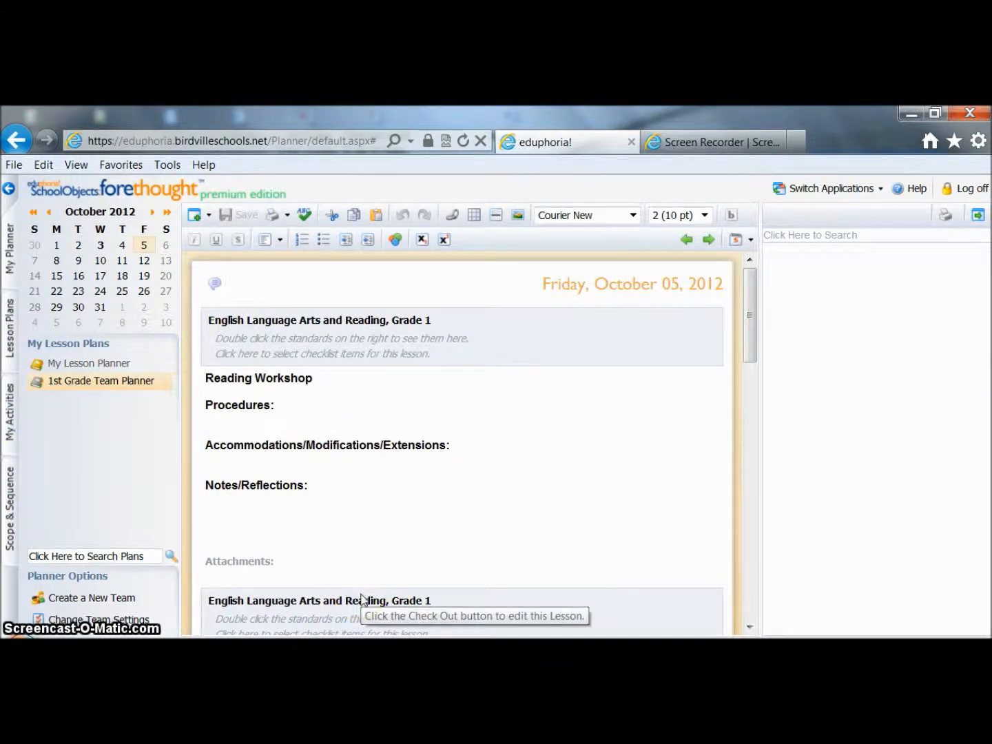
left_click(117, 365)
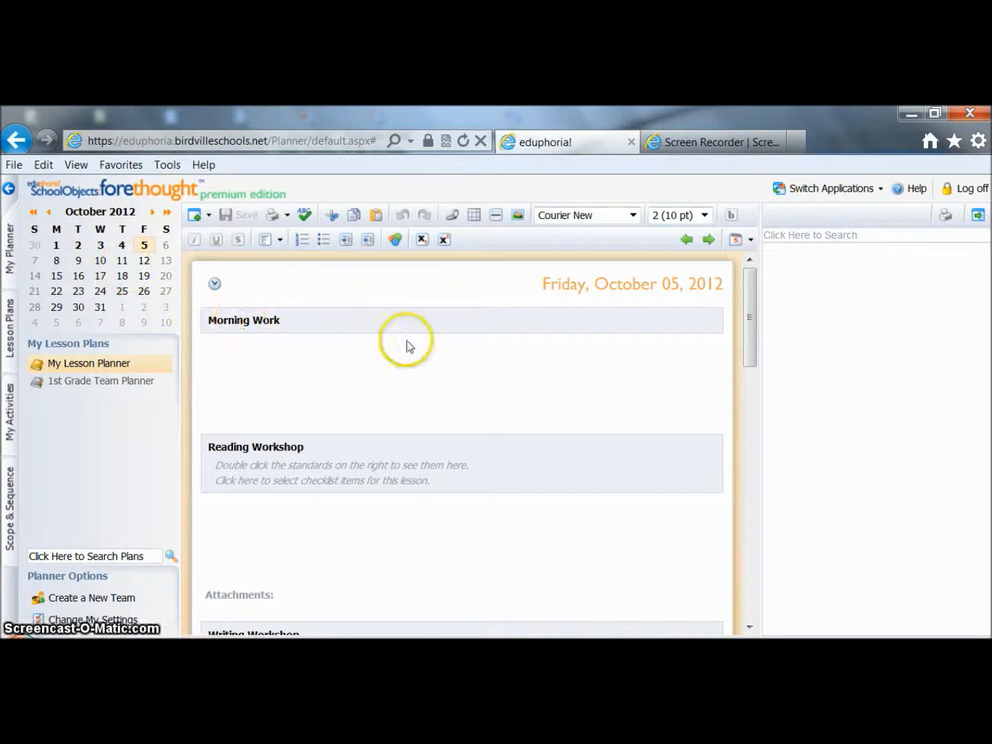
Switch My Lesson Planner to the weekly view, go to the week of October 8, and open Monday's daily plans
left_click(745, 244)
left_click(753, 261)
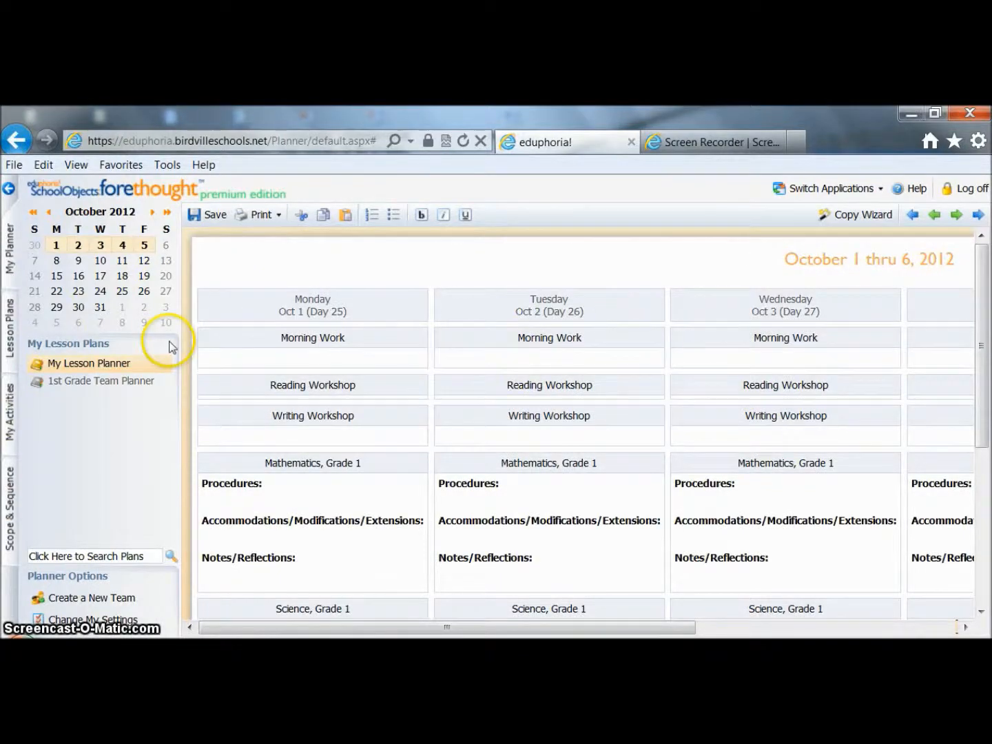
left_click(58, 262)
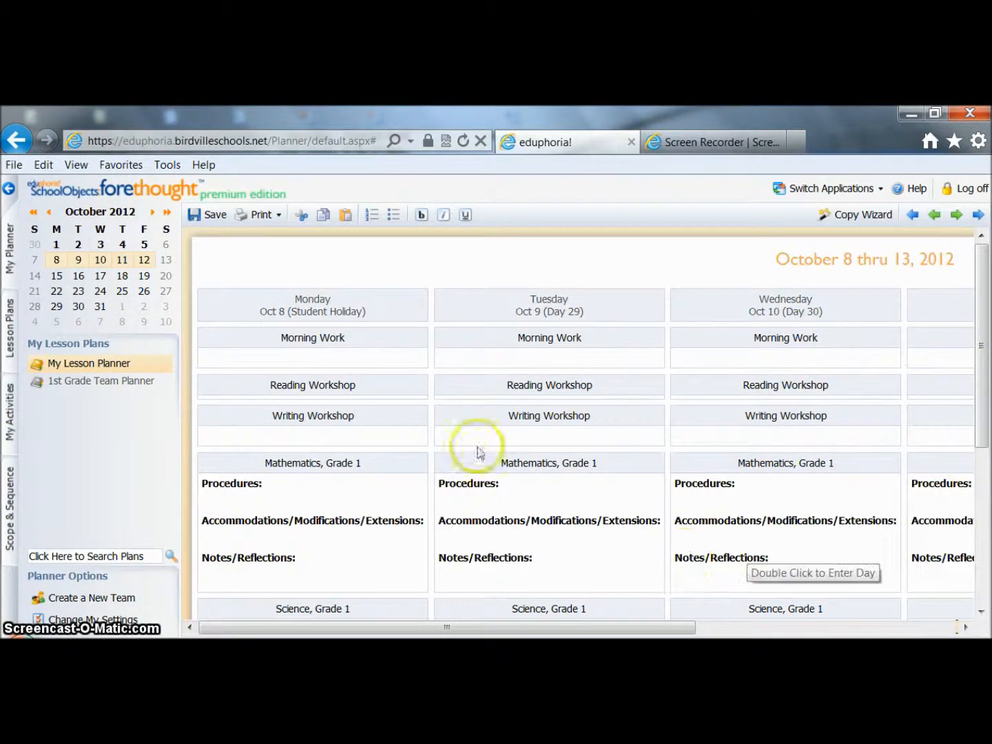
double_click(319, 303)
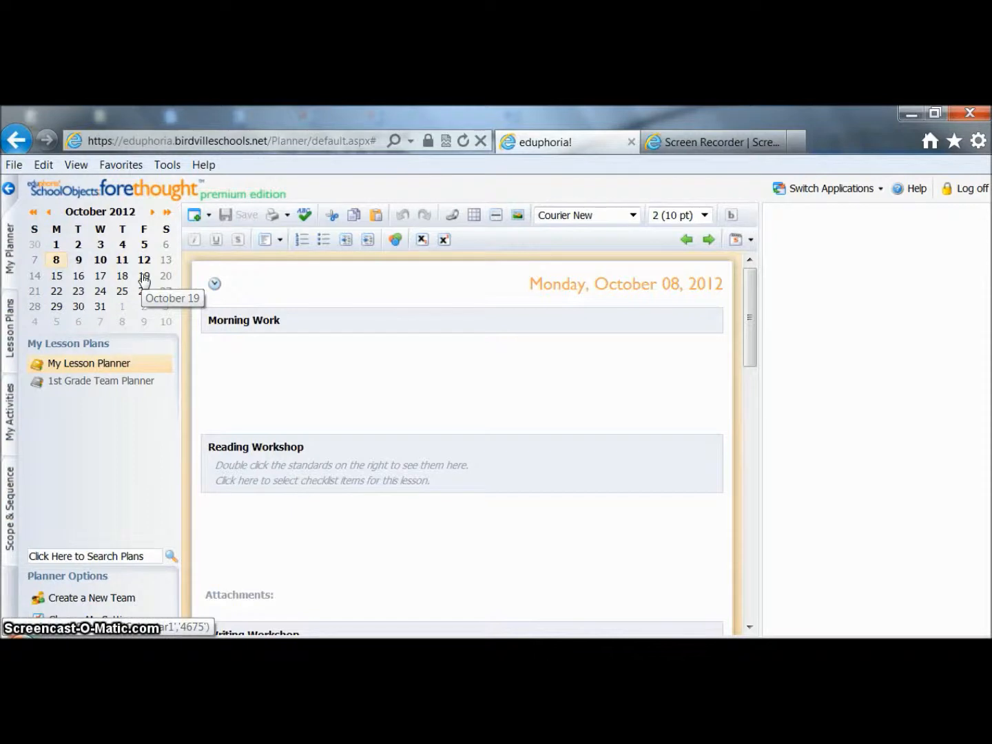
View the daily plans for October 8, October 15, October 16 and October 17 in My Lesson Planner
left_click(59, 259)
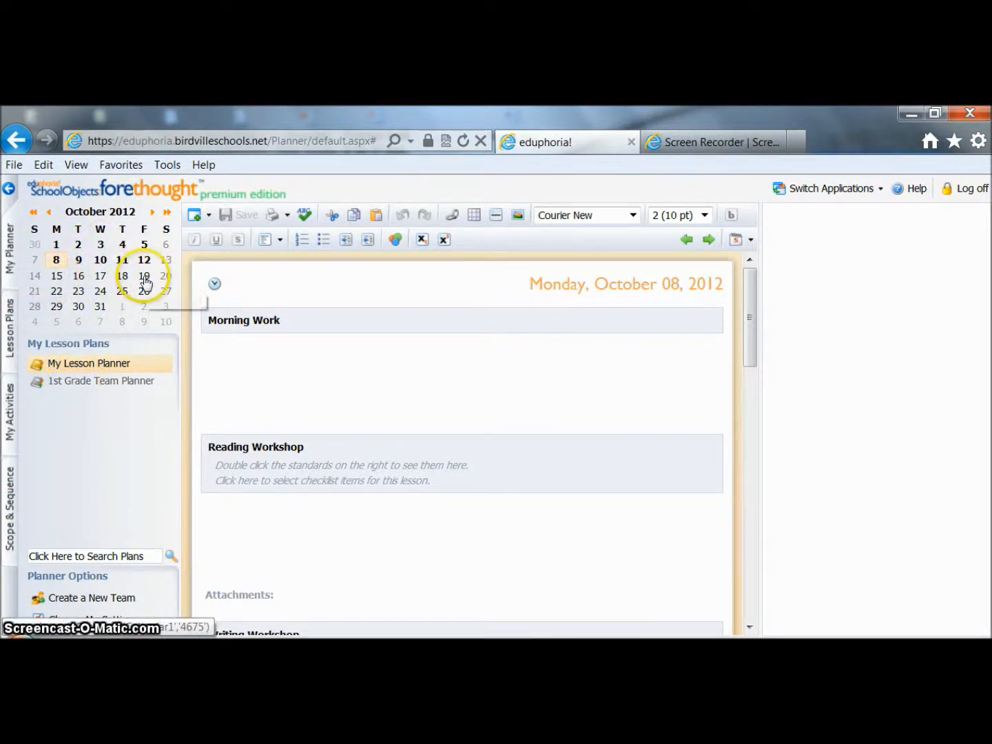
left_click(59, 276)
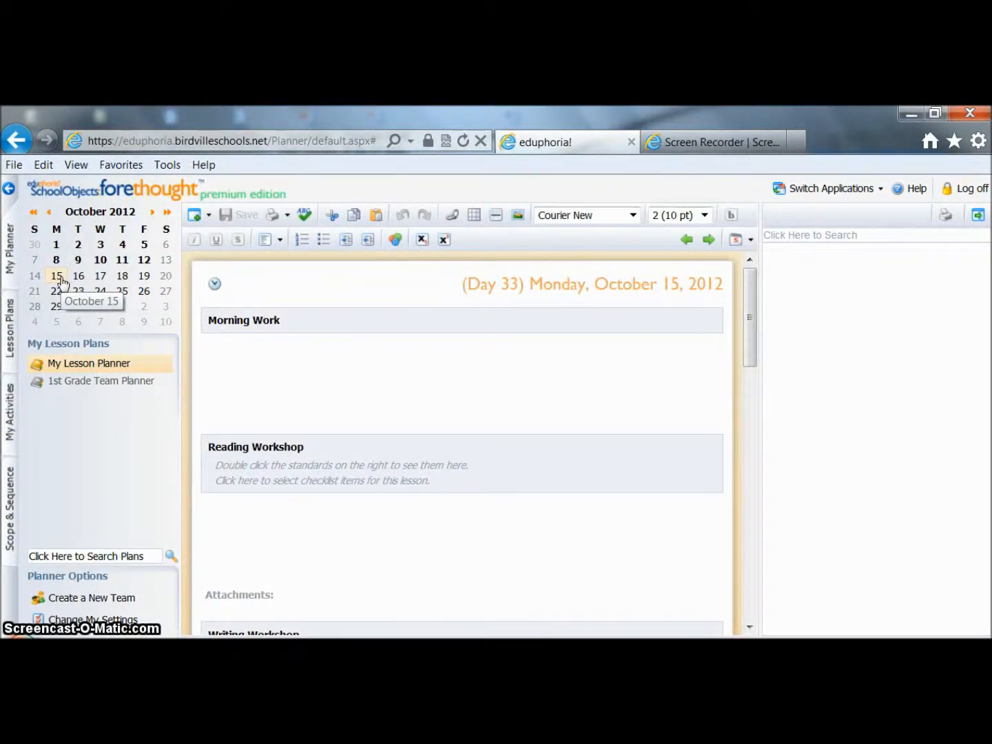
left_click(79, 277)
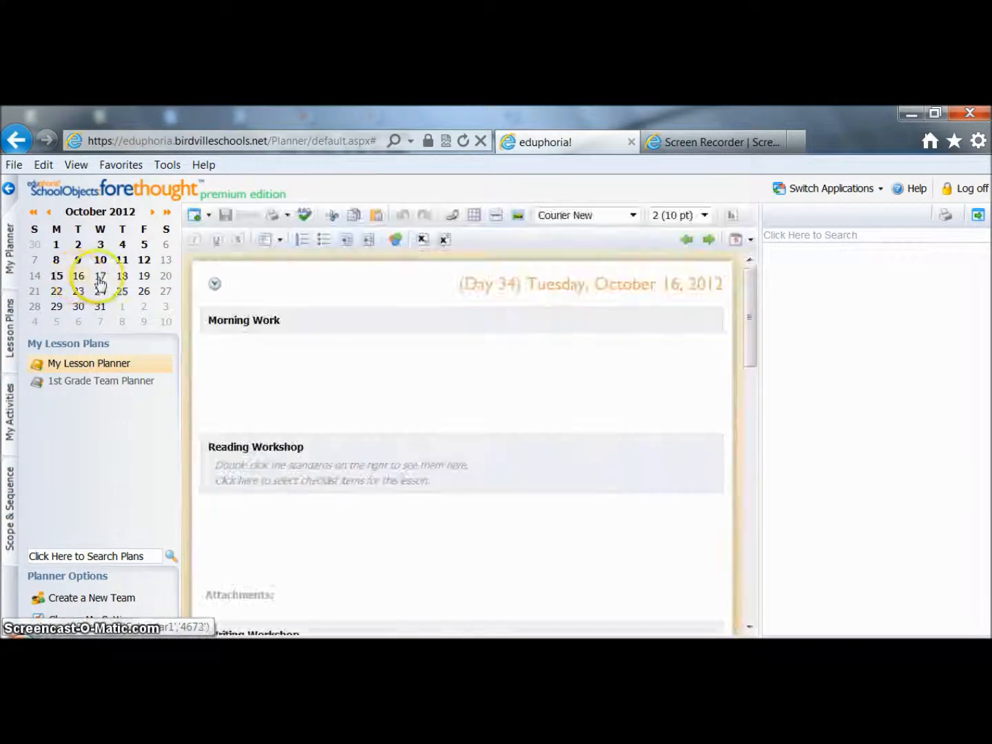
left_click(100, 277)
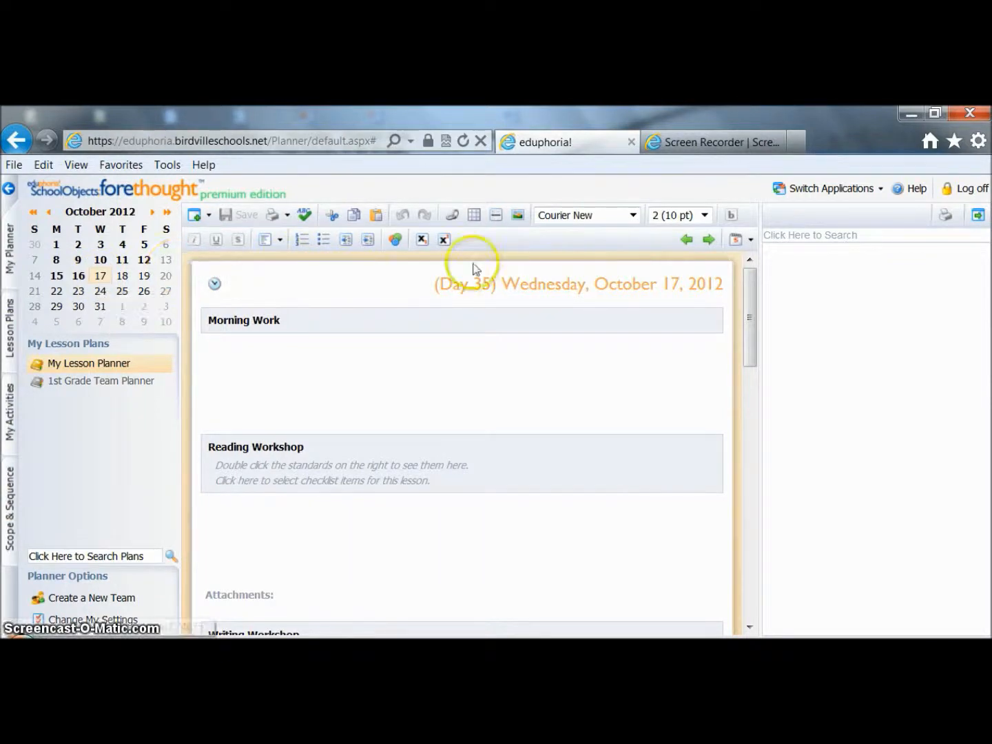
Review the weekly plans for October 15 through 20 across to Friday, and open Tuesday's daily plans
left_click(750, 242)
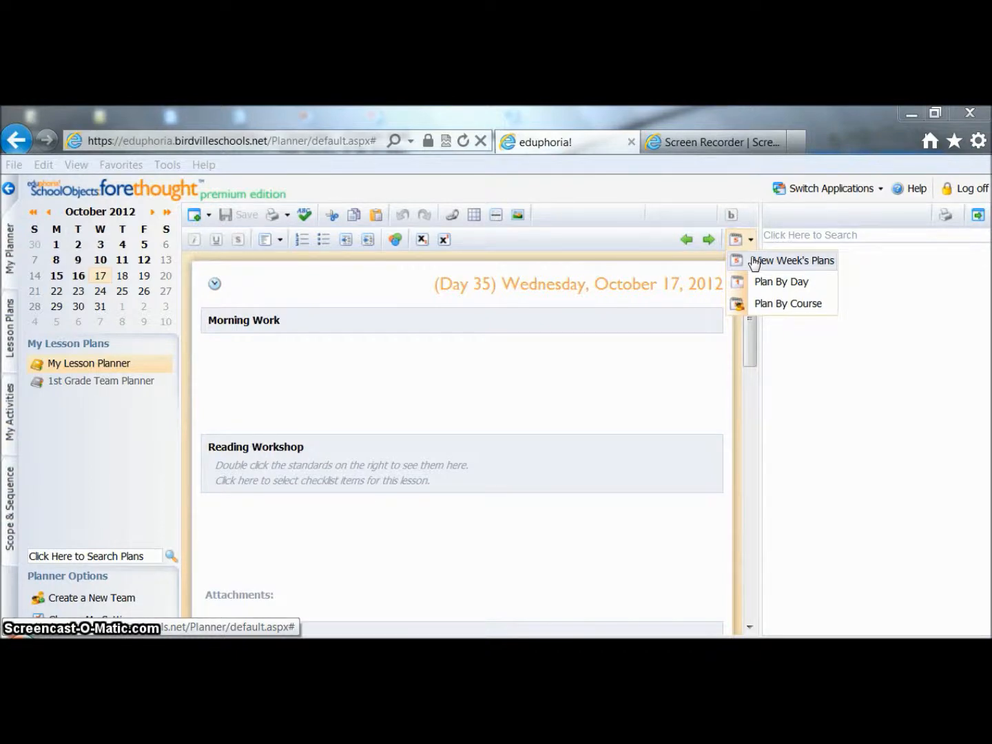
left_click(755, 262)
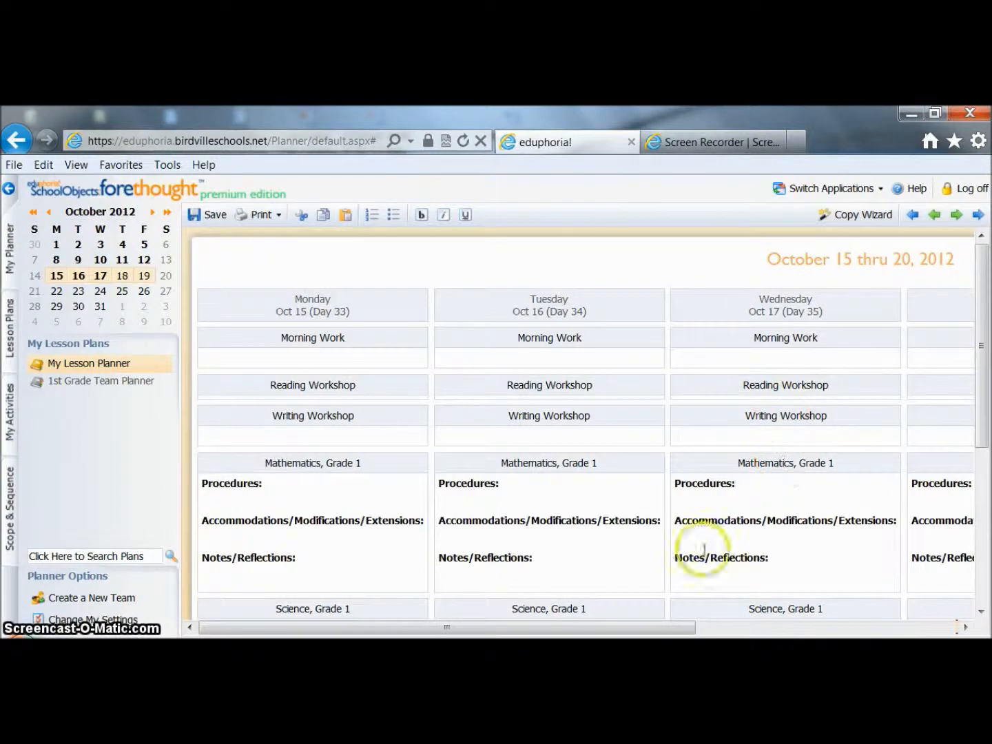
left_click_drag(646, 627, 956, 539)
left_click(751, 363)
left_click(888, 371)
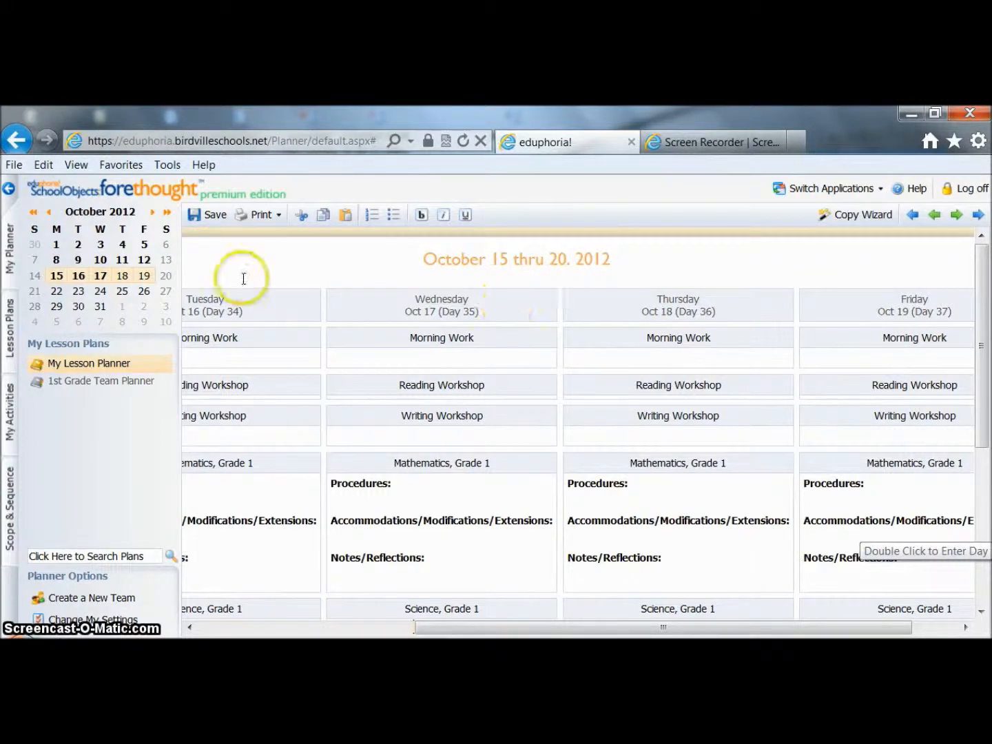
double_click(216, 310)
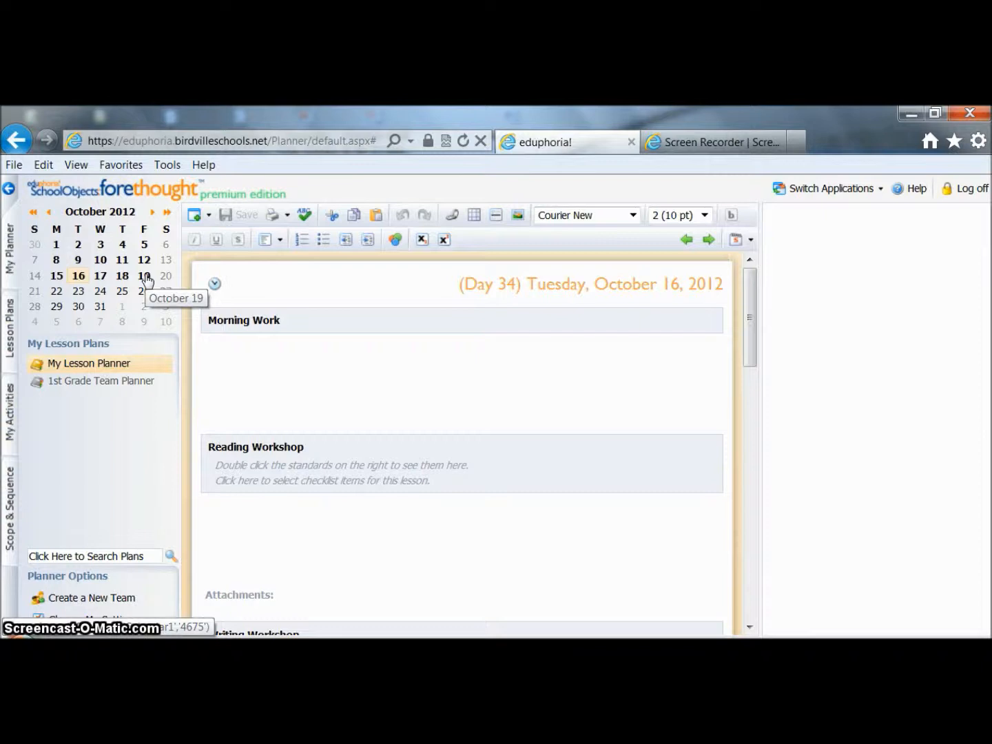
Delete the October 15 plans in My Lesson Planner so that the day is rebuilt from the current schedule
left_click(56, 278)
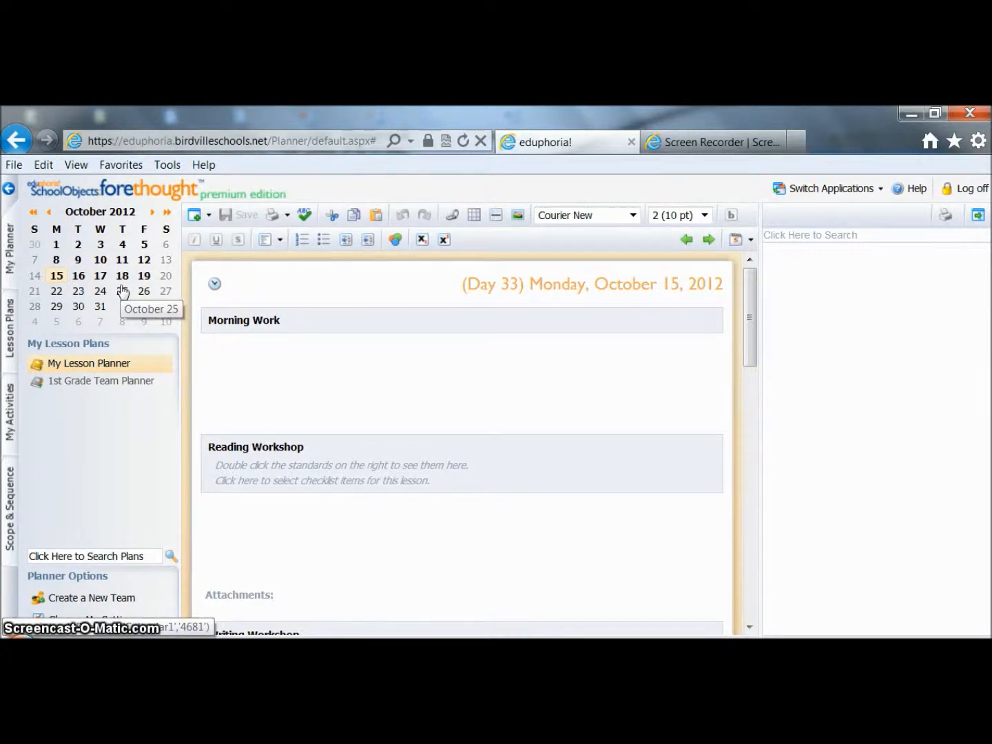
left_click(206, 215)
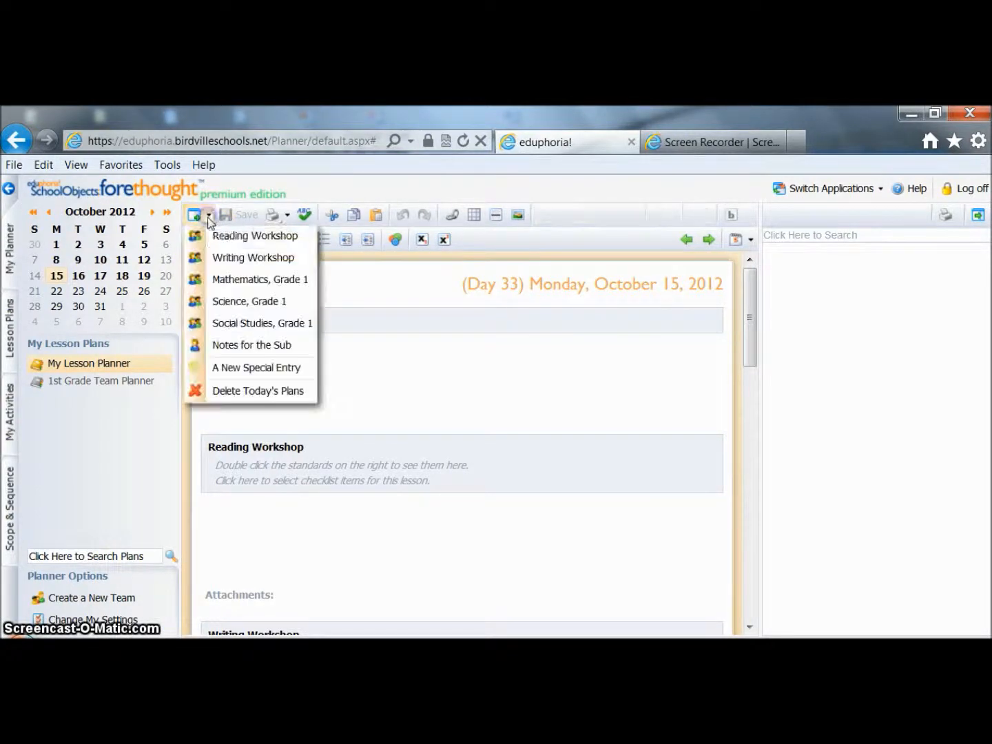
left_click(233, 391)
left_click(569, 453)
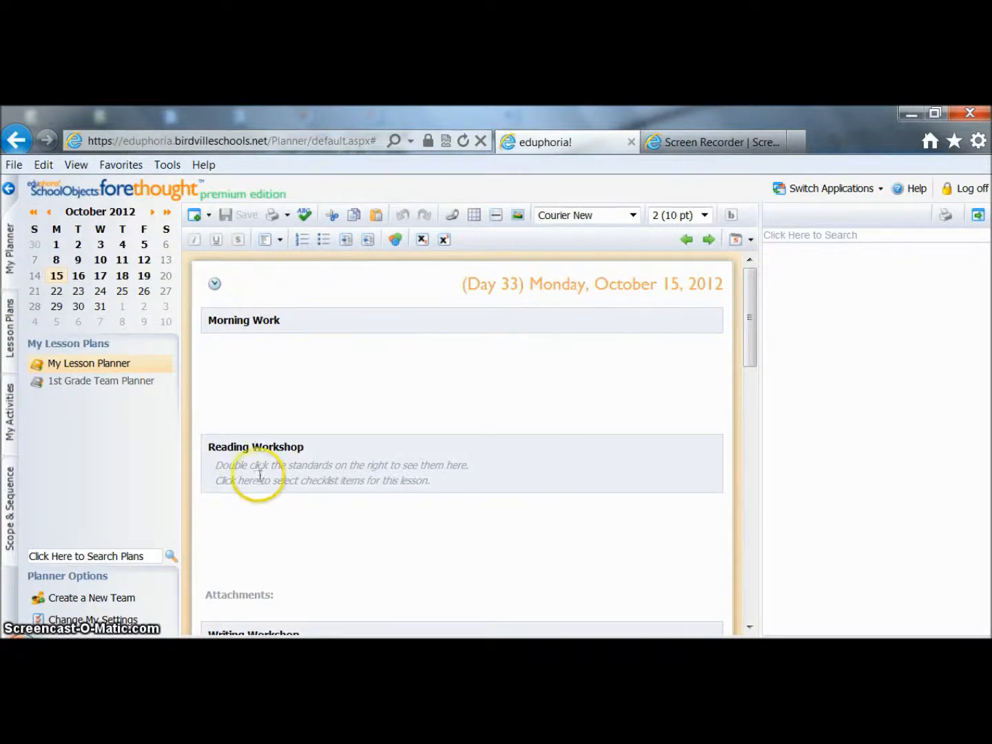
Examine the Reading Workshop and Writing Workshop entries for October 15 in the 1st Grade Team Planner
left_click(130, 390)
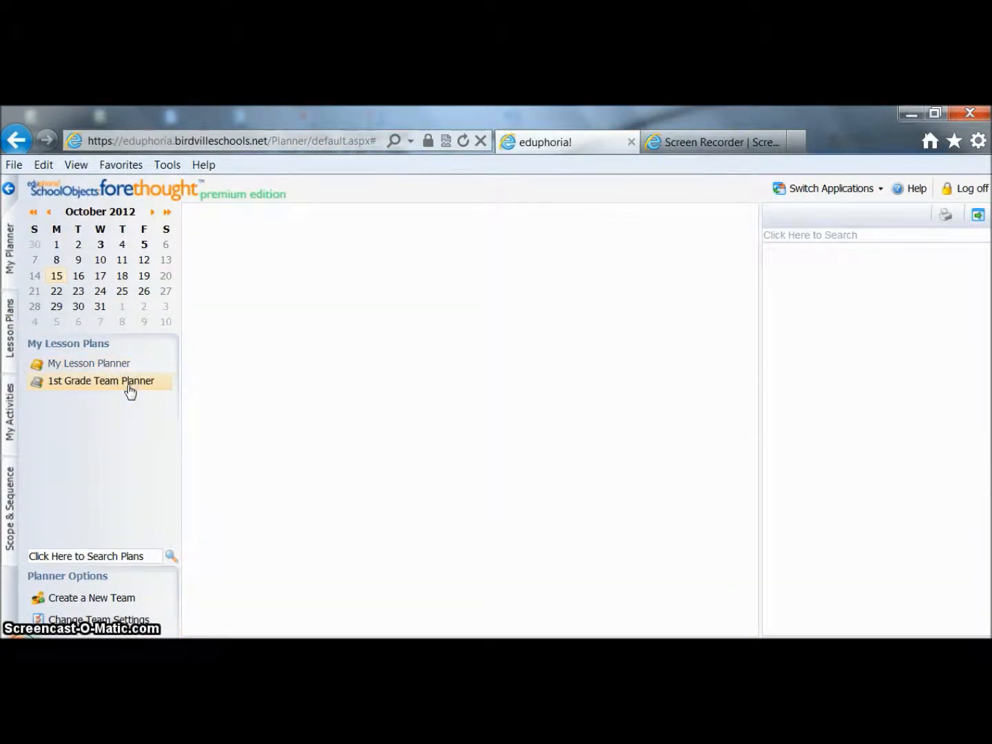
mouse_move(750, 334)
left_mouse_down()
mouse_move(752, 351)
mouse_move(749, 331)
left_mouse_up()
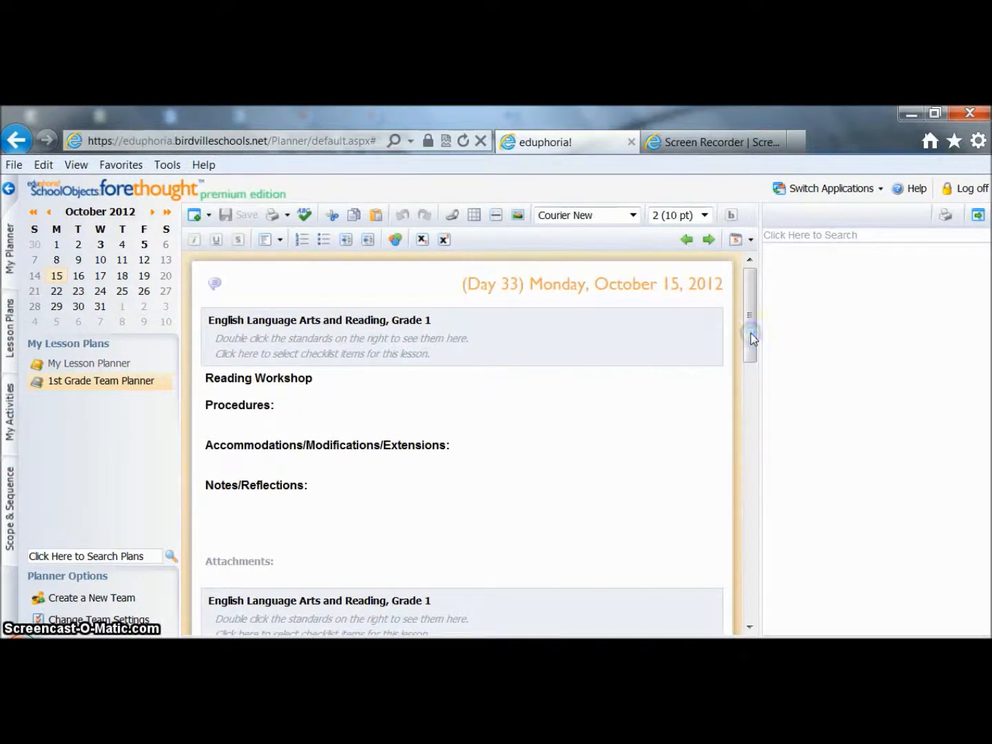
left_click(665, 308)
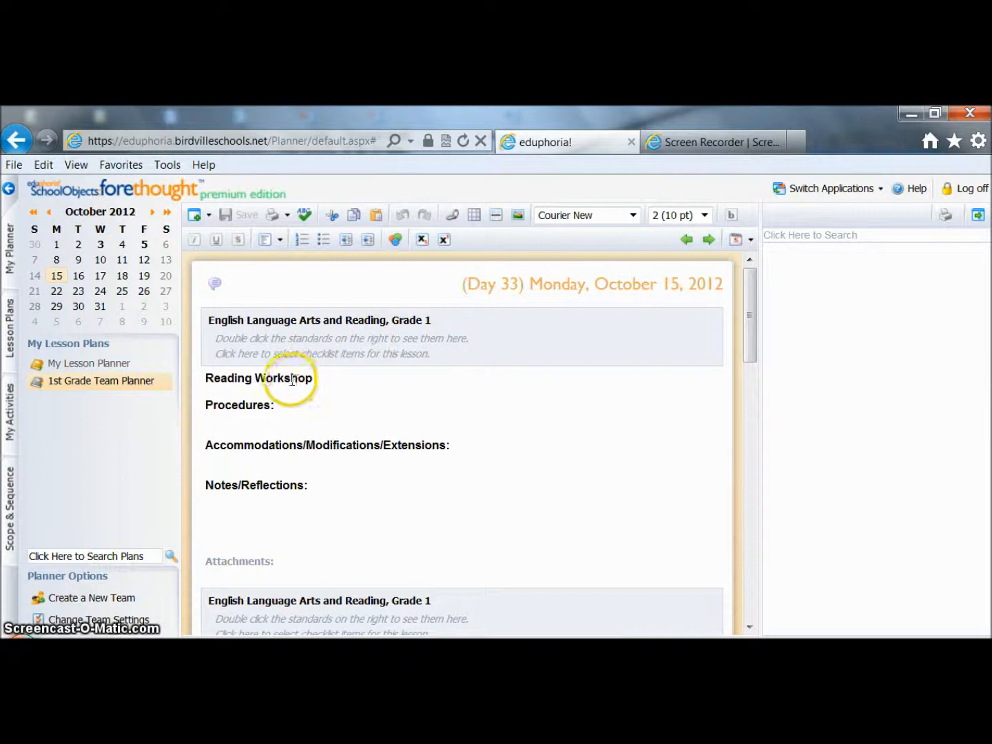
left_click_drag(310, 383, 241, 385)
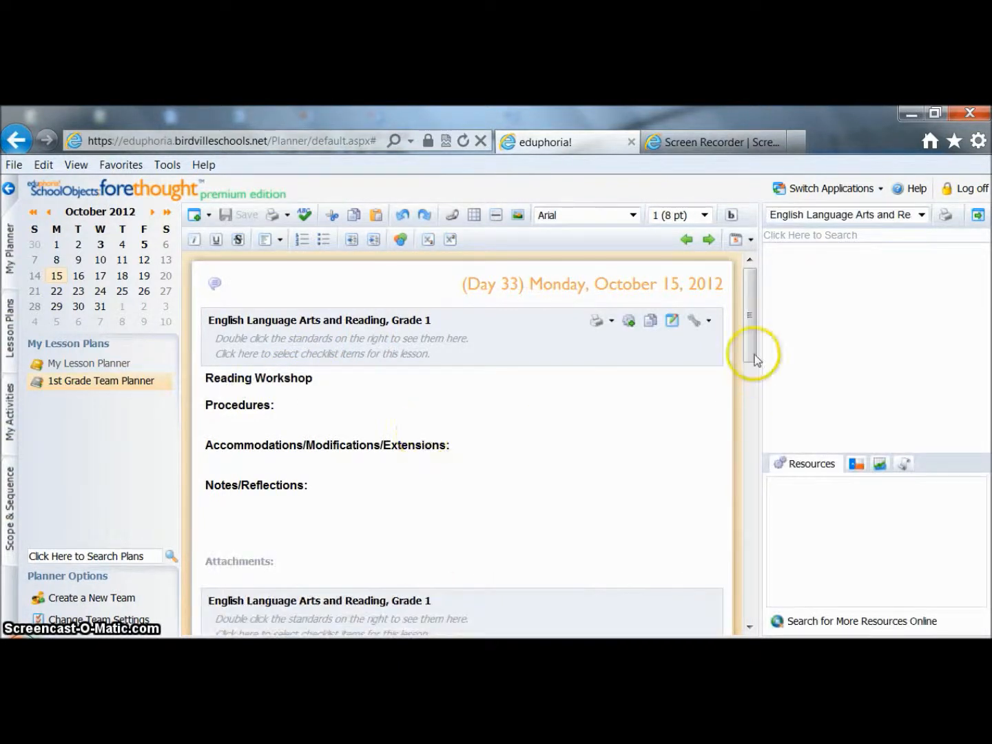
left_click_drag(748, 344, 752, 389)
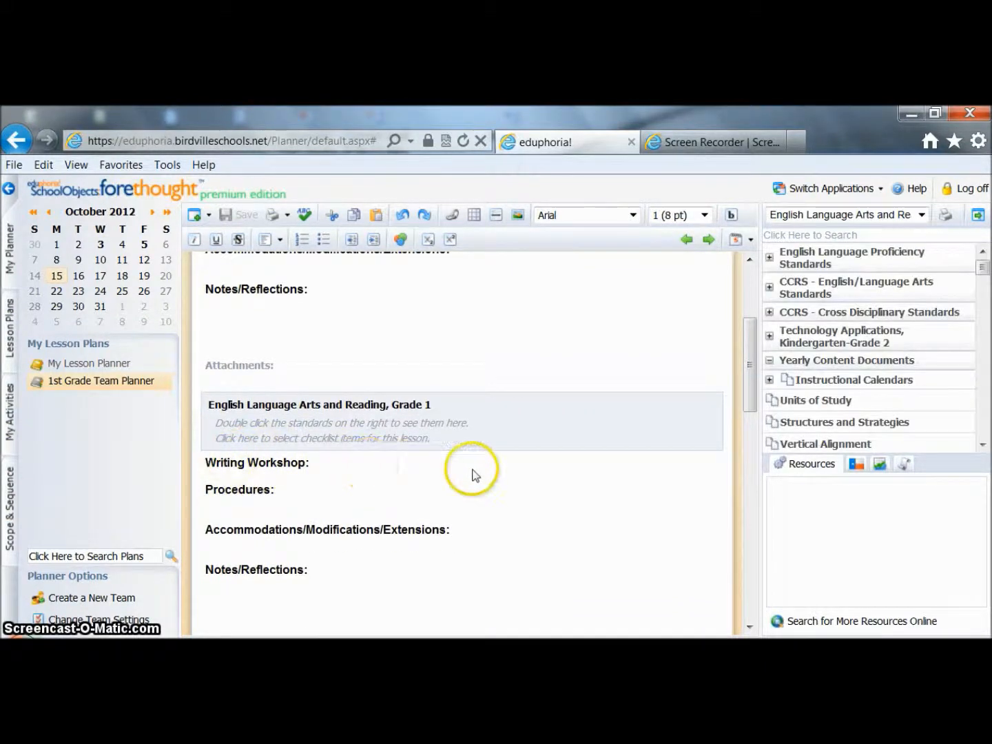
left_click_drag(756, 372, 755, 318)
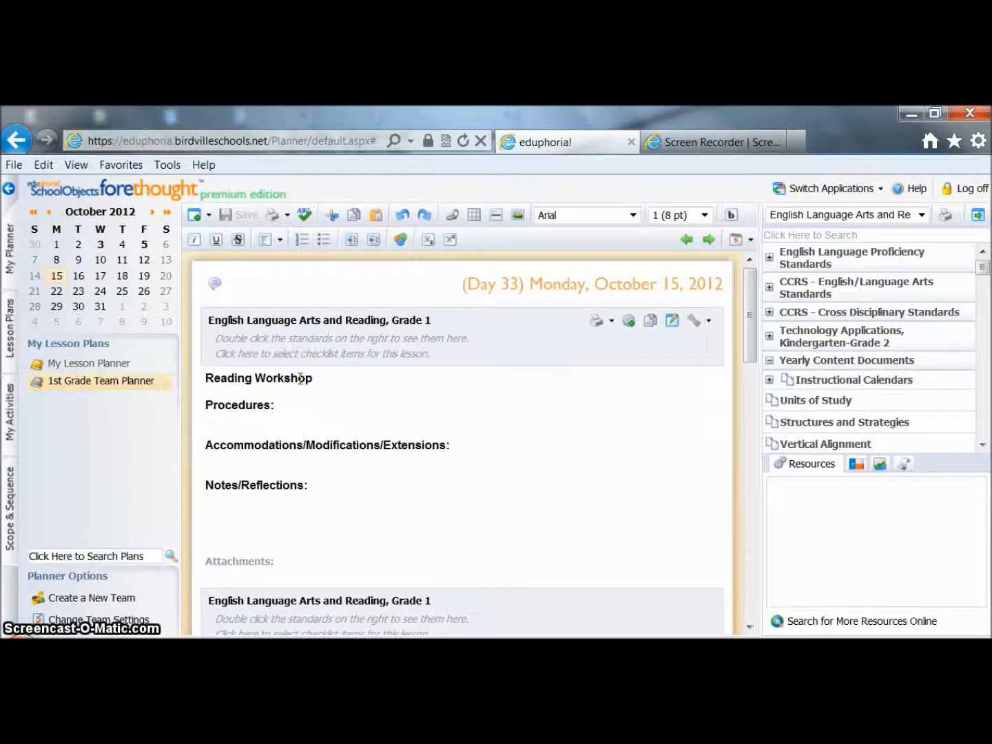
Check out the Reading Workshop lesson in the October 15 team plans and color its Reading Workshop heading dark red
left_click(665, 333)
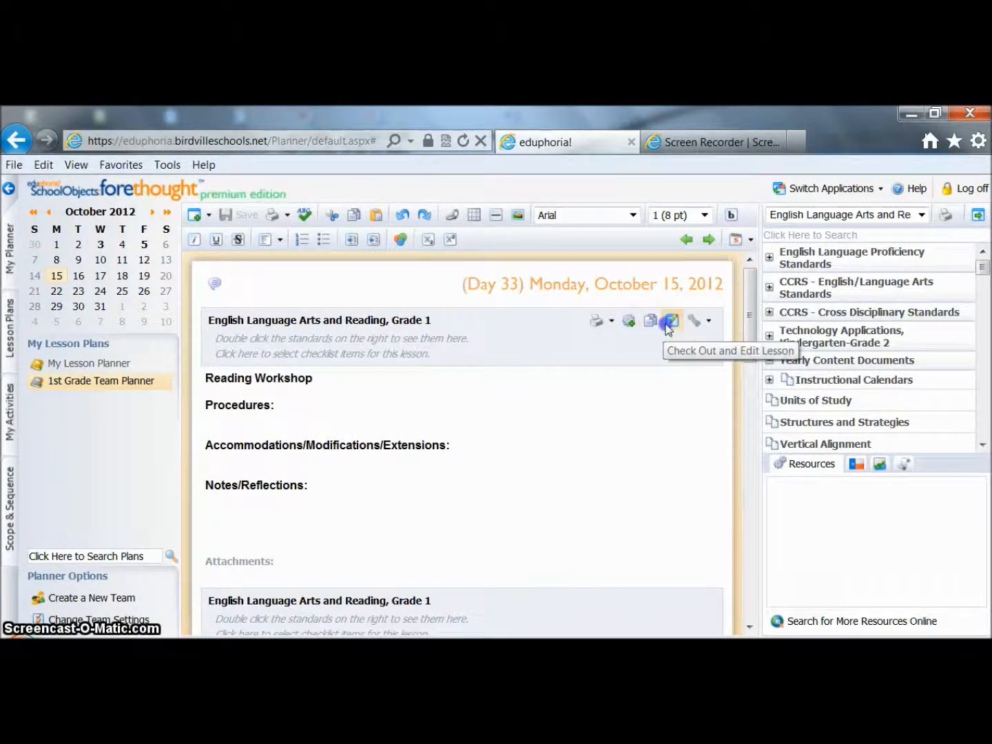
left_click(571, 446)
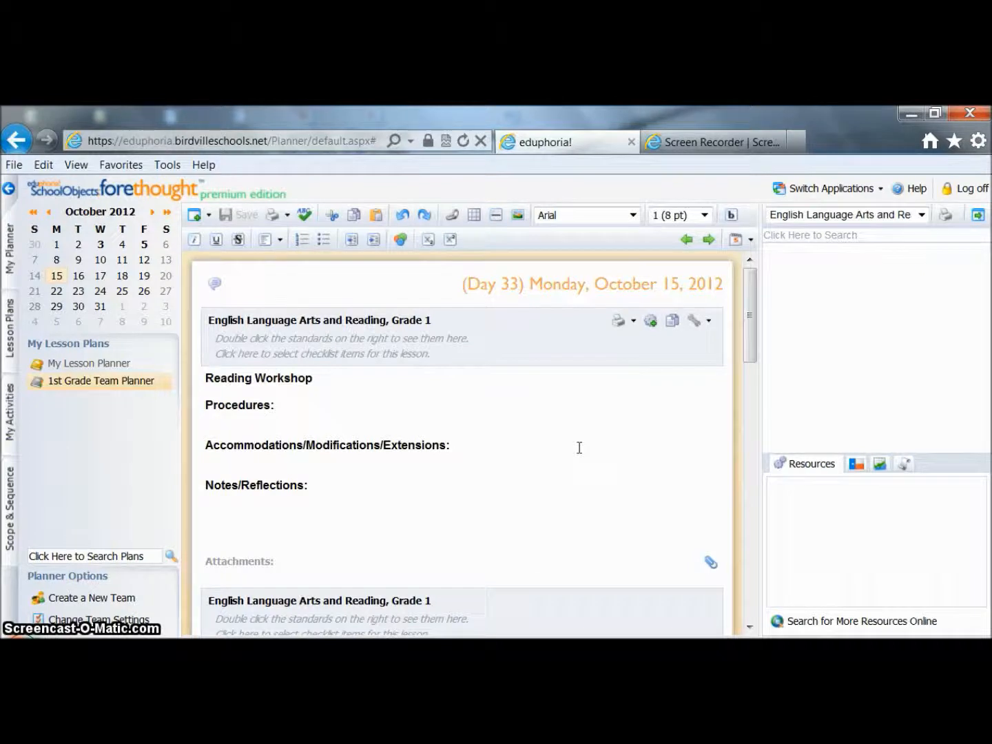
left_click(560, 410)
double_click(306, 378)
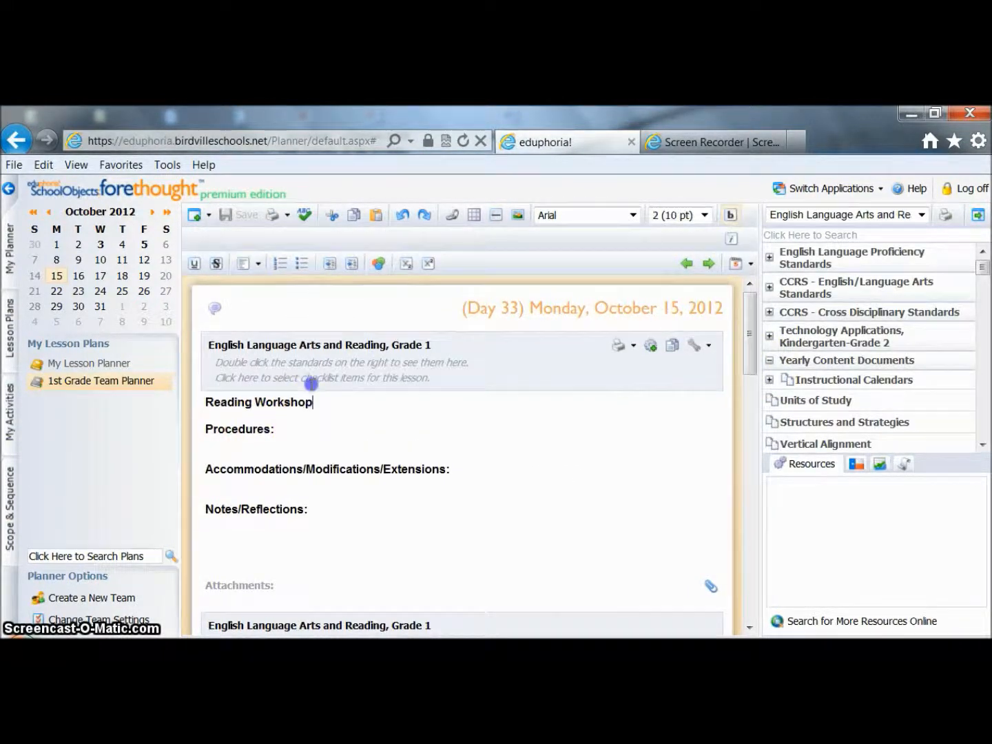
left_click_drag(234, 389, 214, 401)
left_click(360, 352)
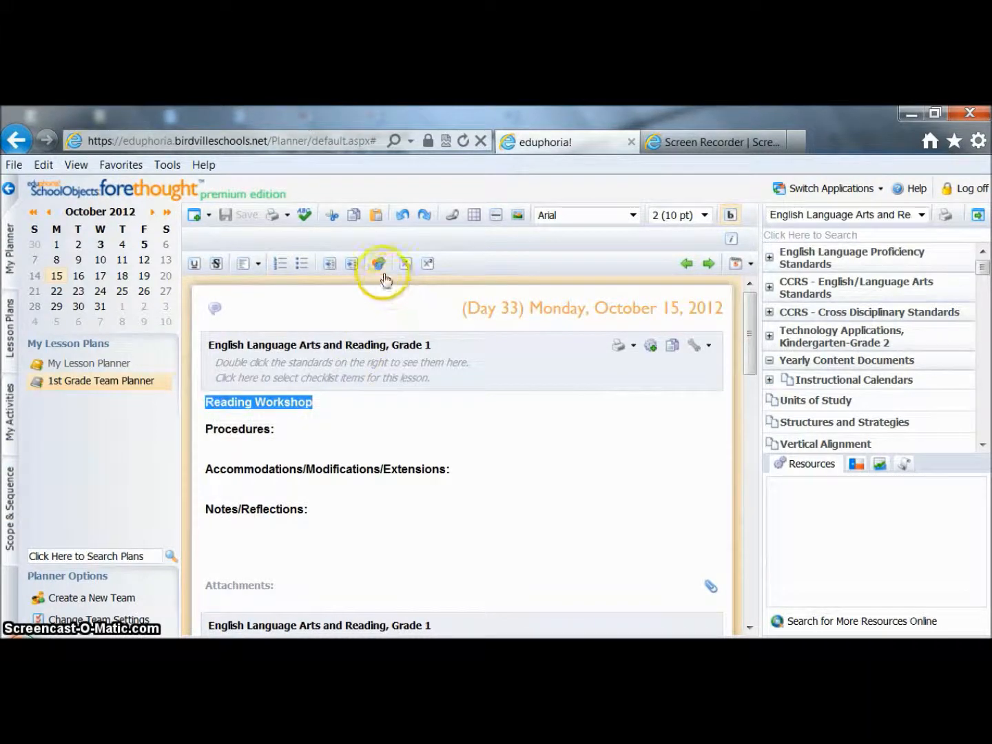
left_click(379, 263)
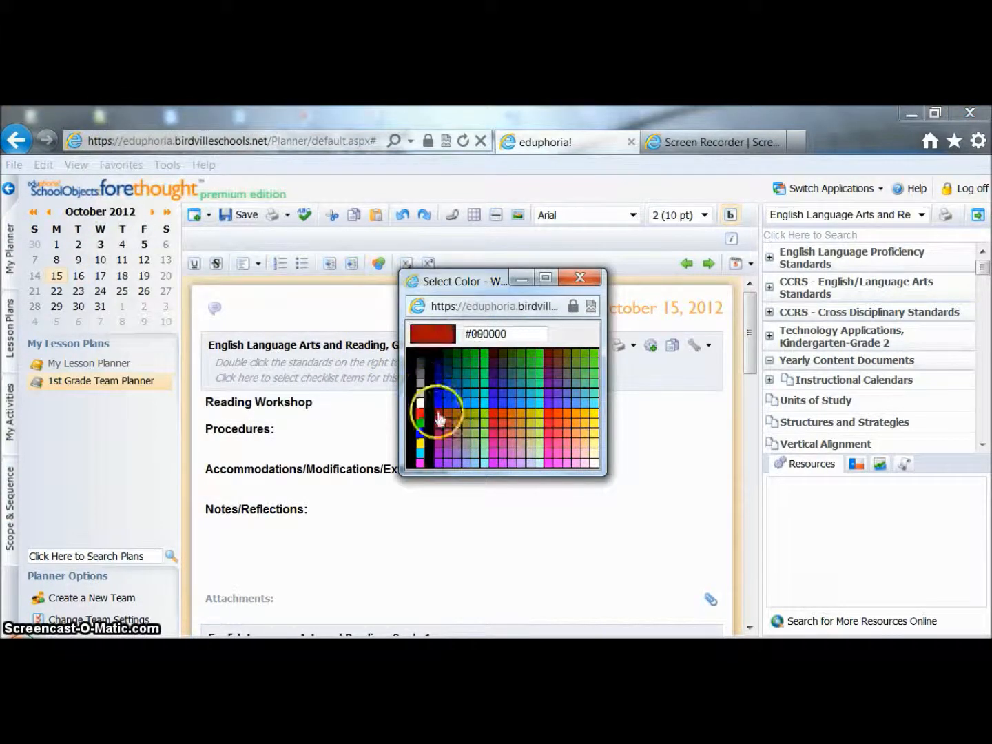
left_click(439, 417)
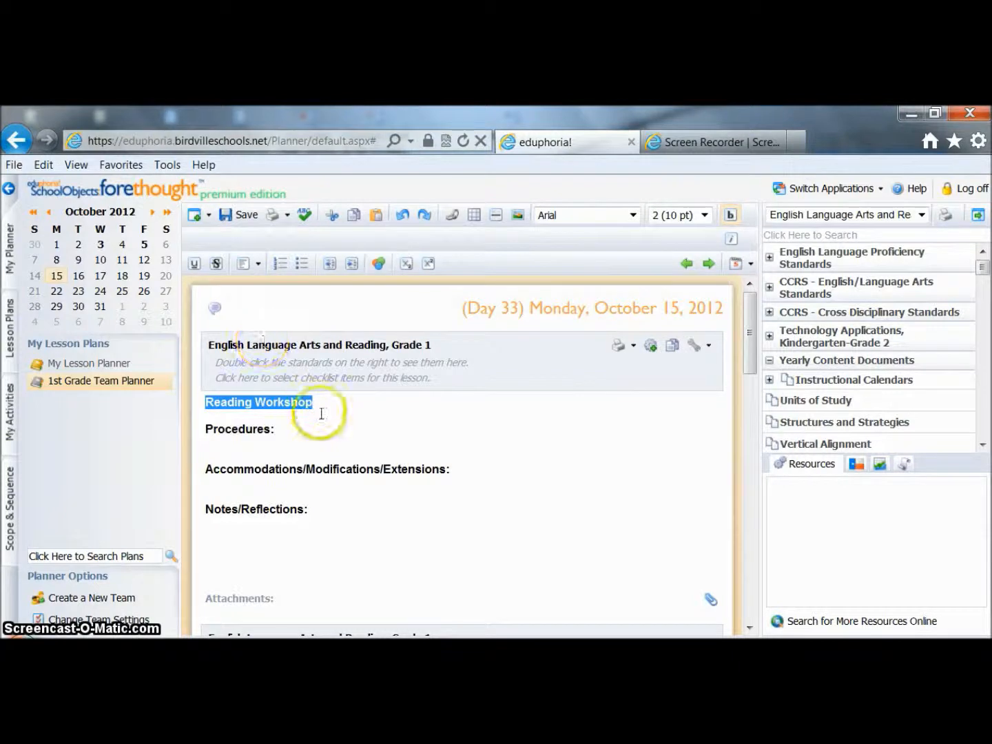
left_click(344, 462)
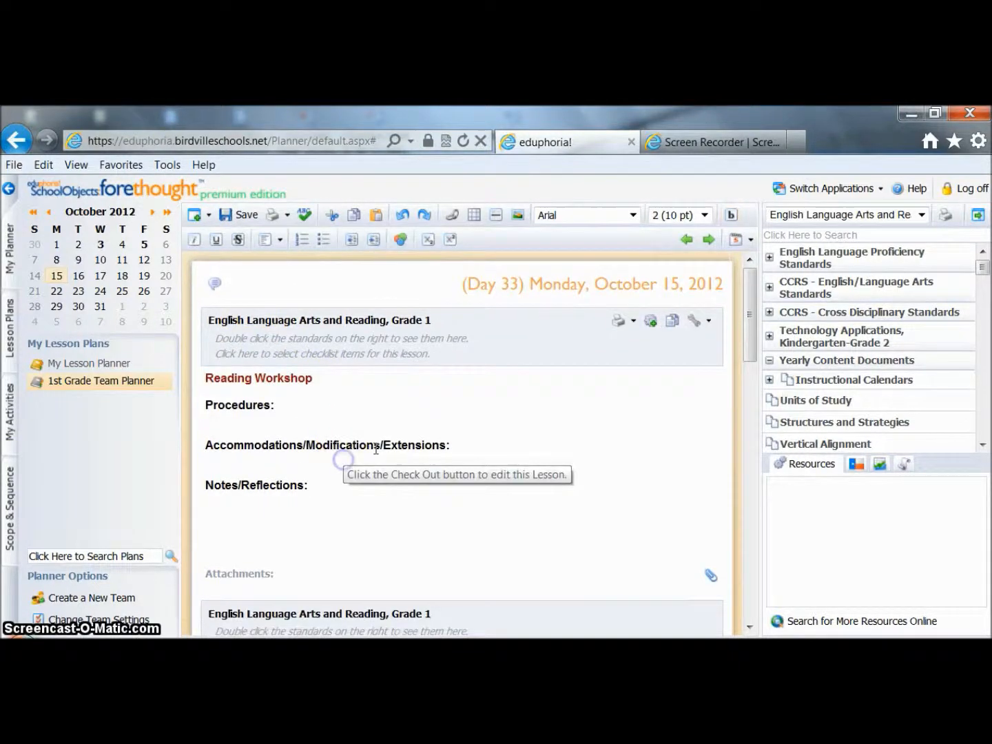
Set the edited Reading Workshop text as the default text for the entry and save the team lesson
left_click(709, 322)
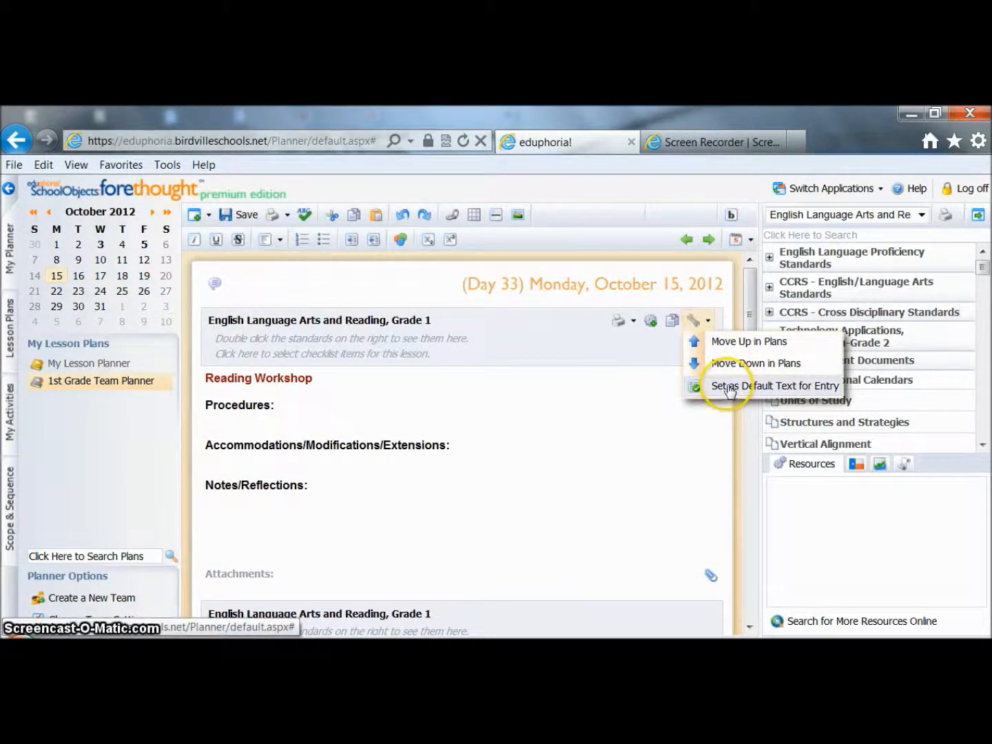
left_click(697, 325)
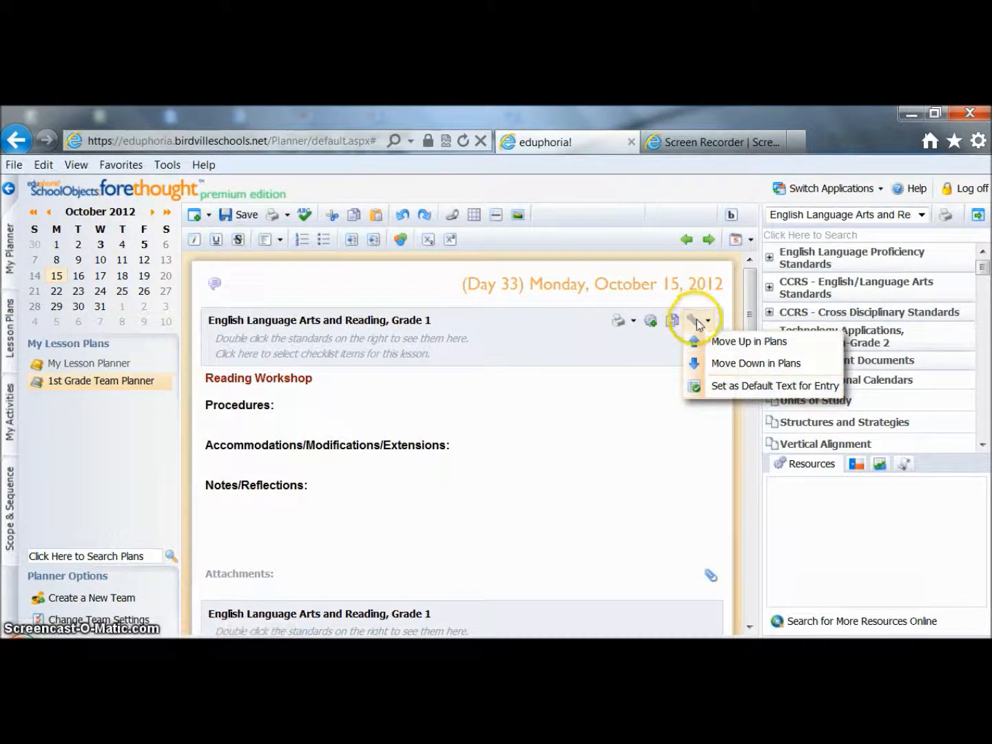
left_click(730, 389)
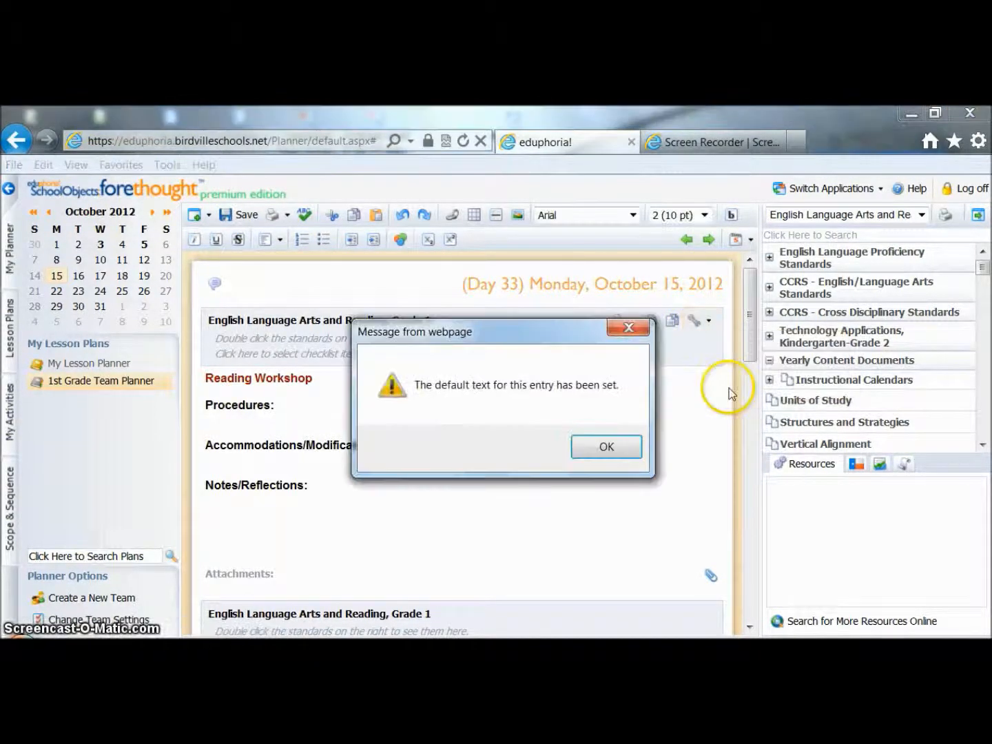
left_click(585, 455)
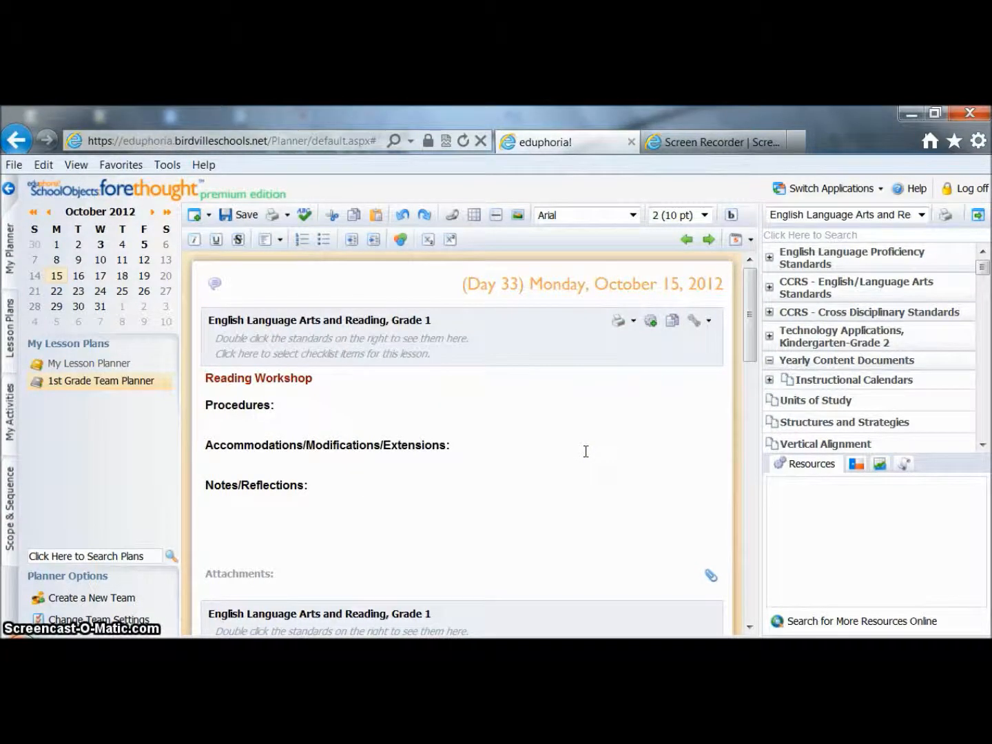
left_click(222, 210)
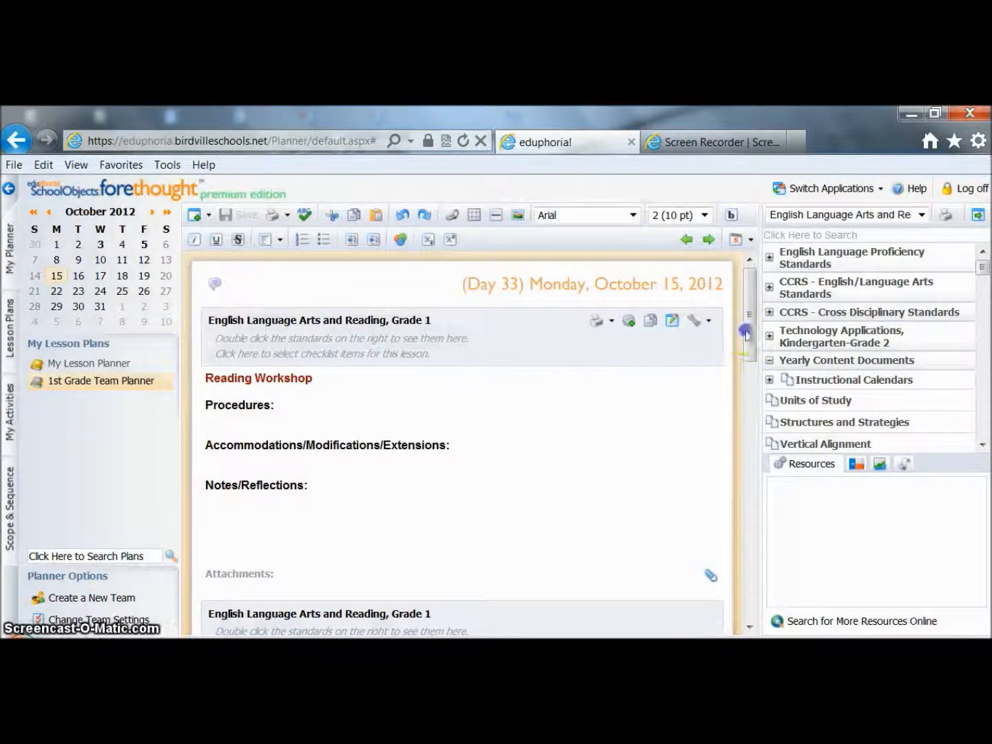
Check out the Writing Workshop lesson in the October 15 team plans for editing
left_click_drag(746, 335, 722, 394)
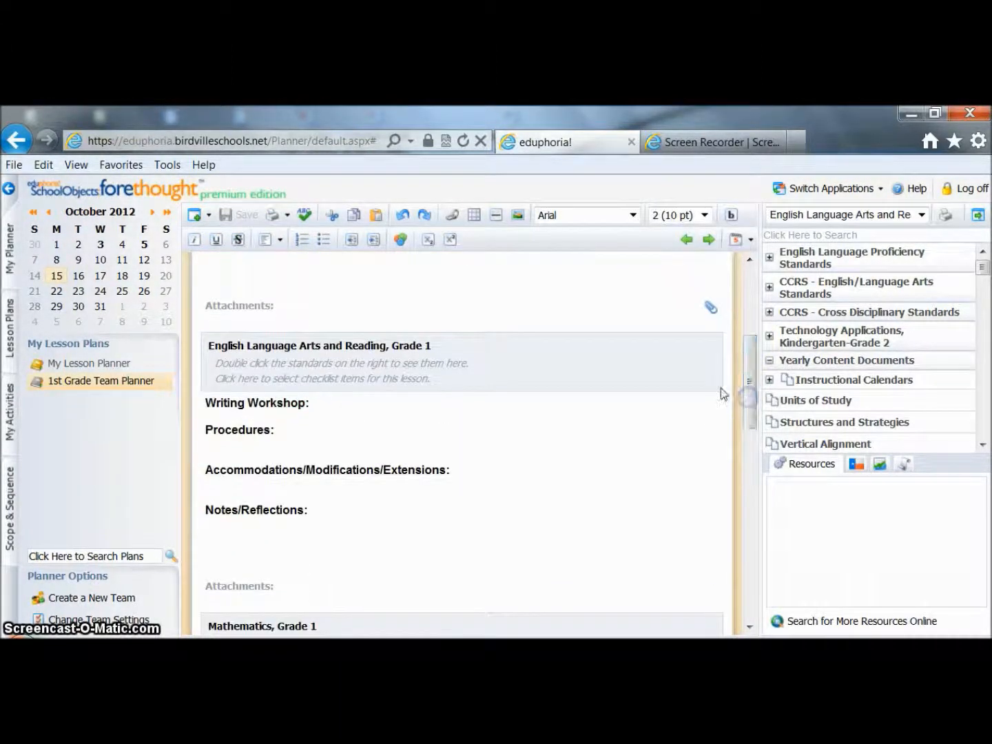
left_click(568, 372)
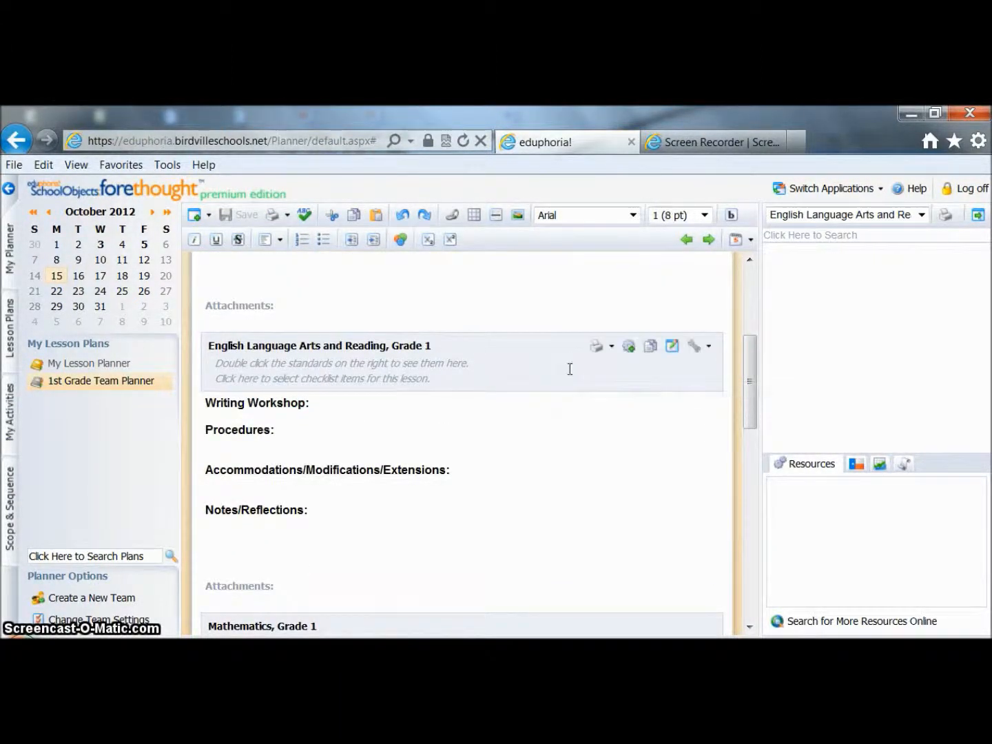
left_click(673, 349)
left_click(581, 447)
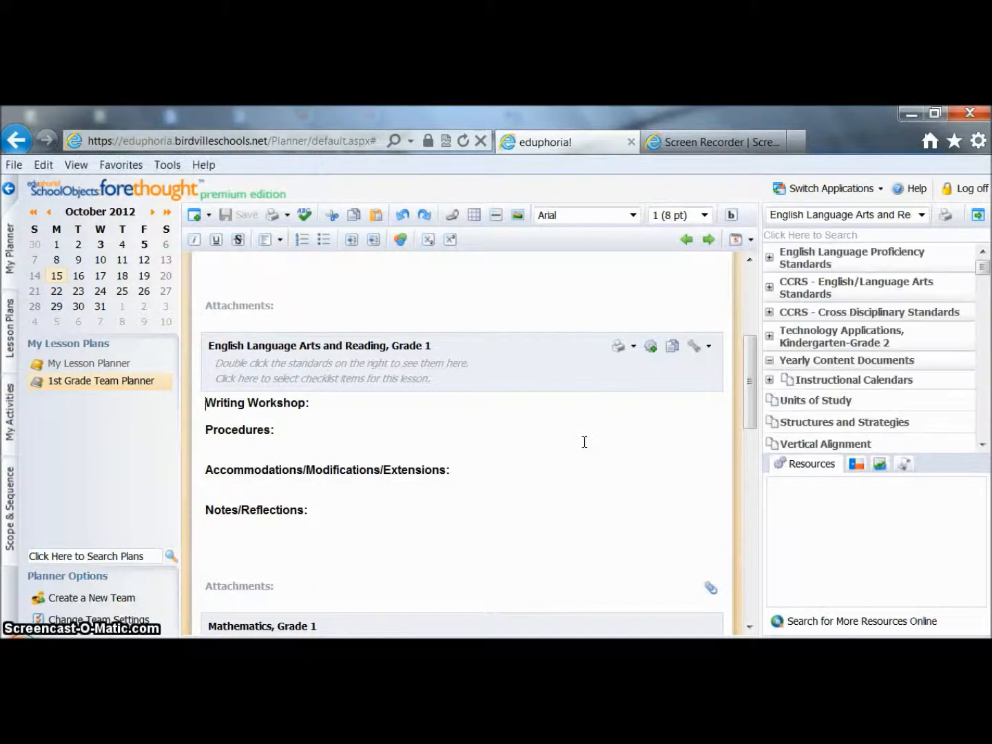
Remove the colon from the Writing Workshop heading in the October 15 team lesson and color the heading red
left_click(330, 403)
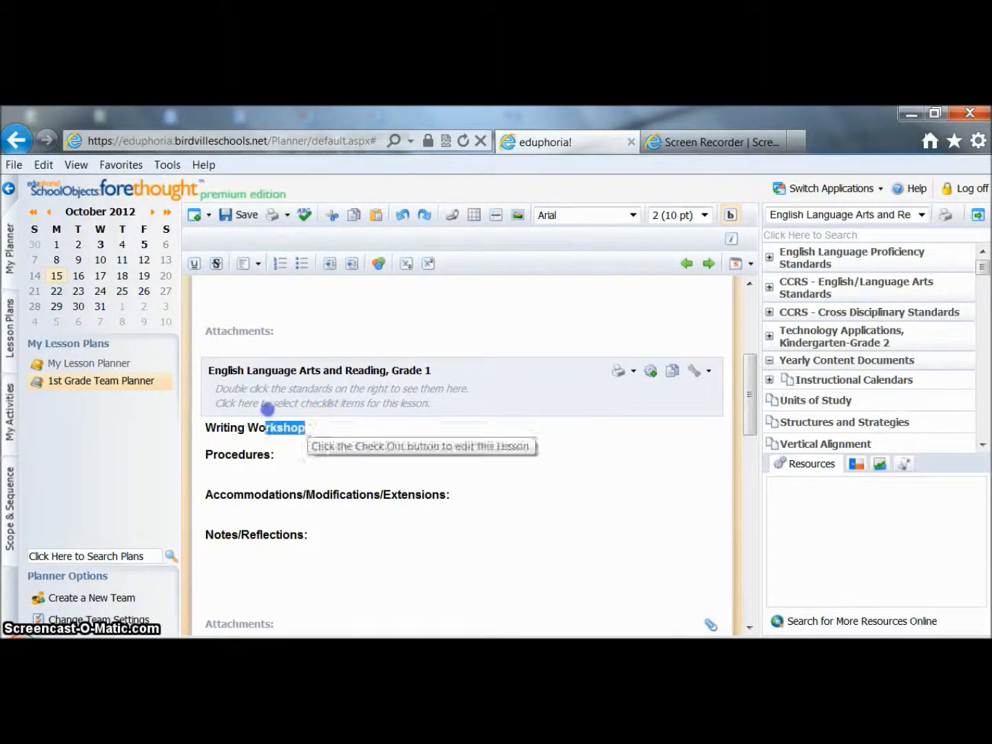
left_click_drag(306, 428, 207, 427)
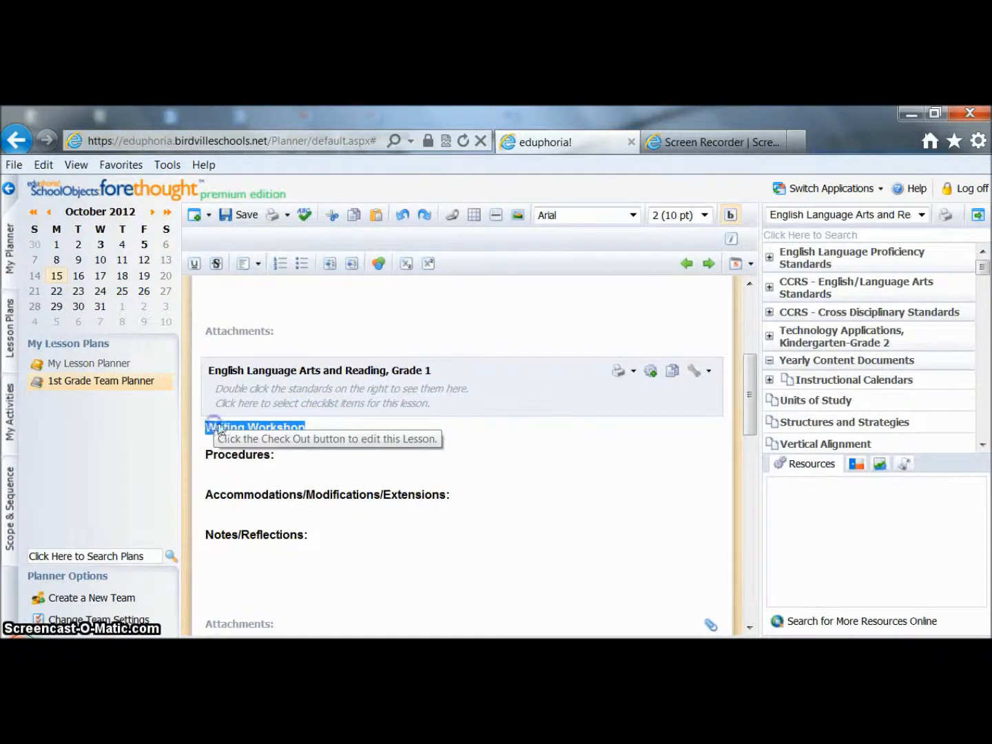
left_click(378, 263)
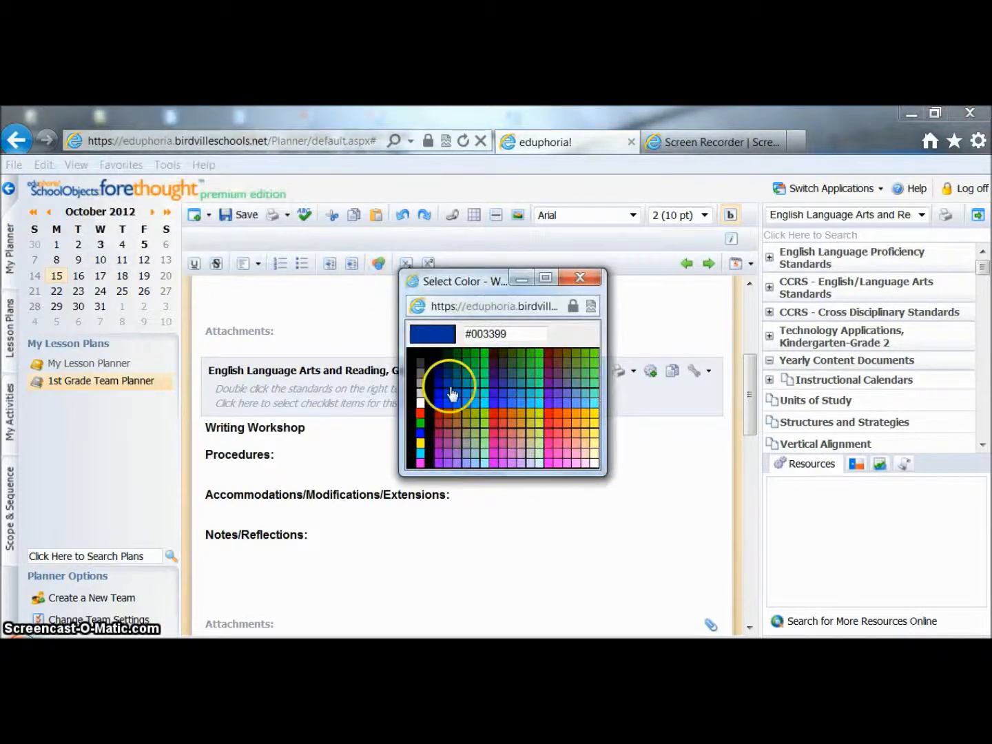
left_click(420, 412)
left_click(457, 445)
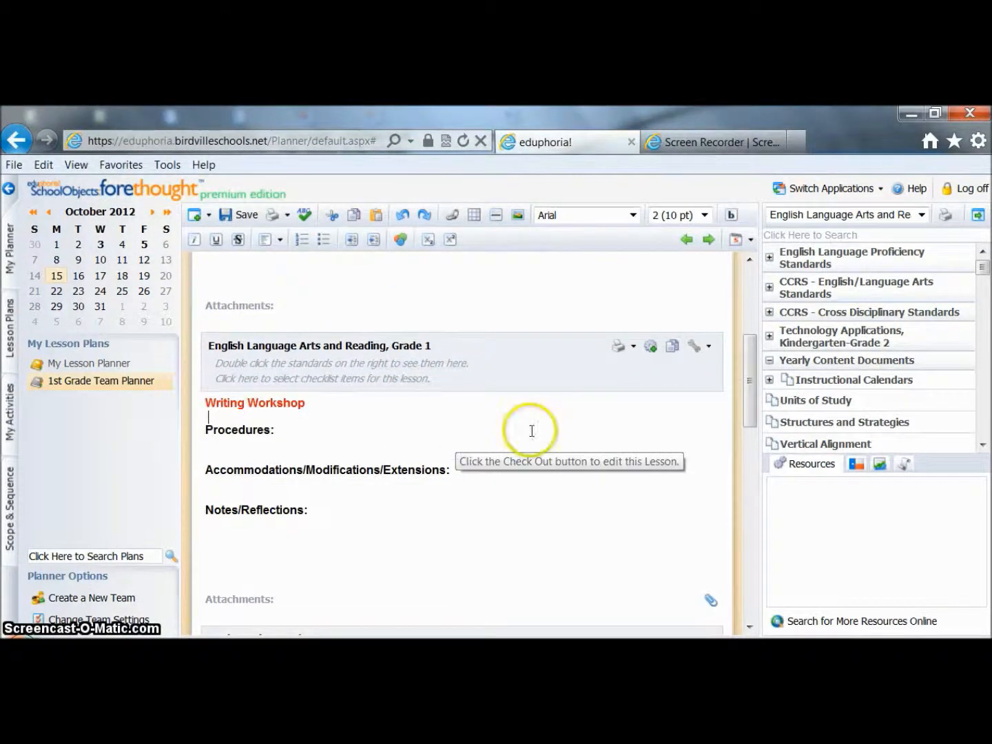
Save the Writing Workshop team lesson and set its text as the default text for the entry
left_click(238, 217)
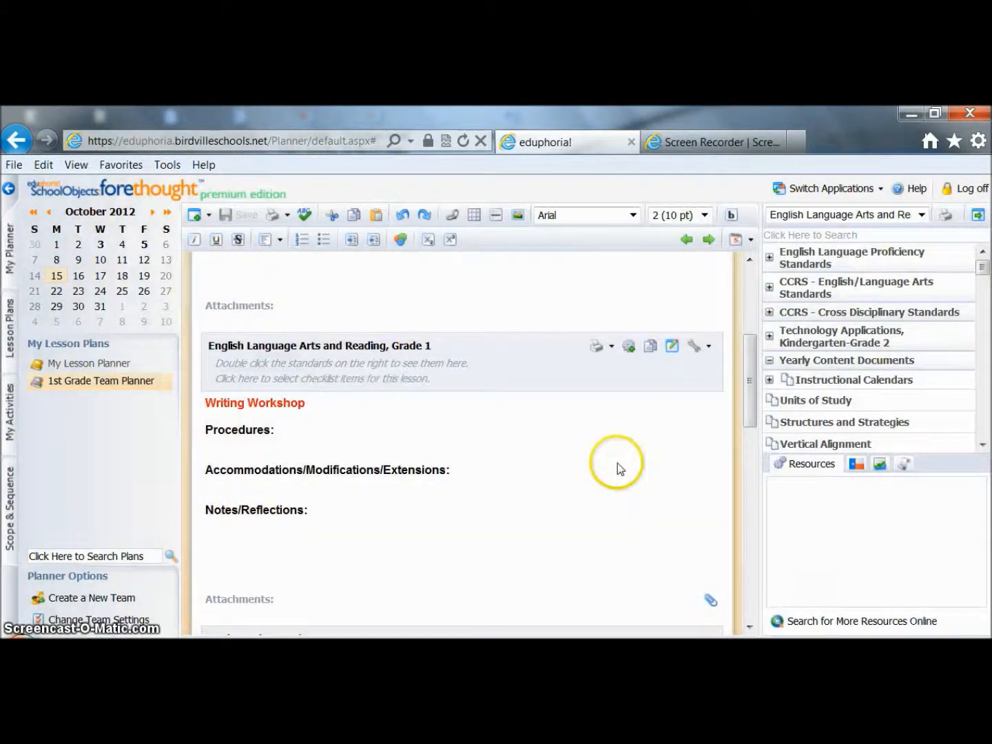
left_click(712, 345)
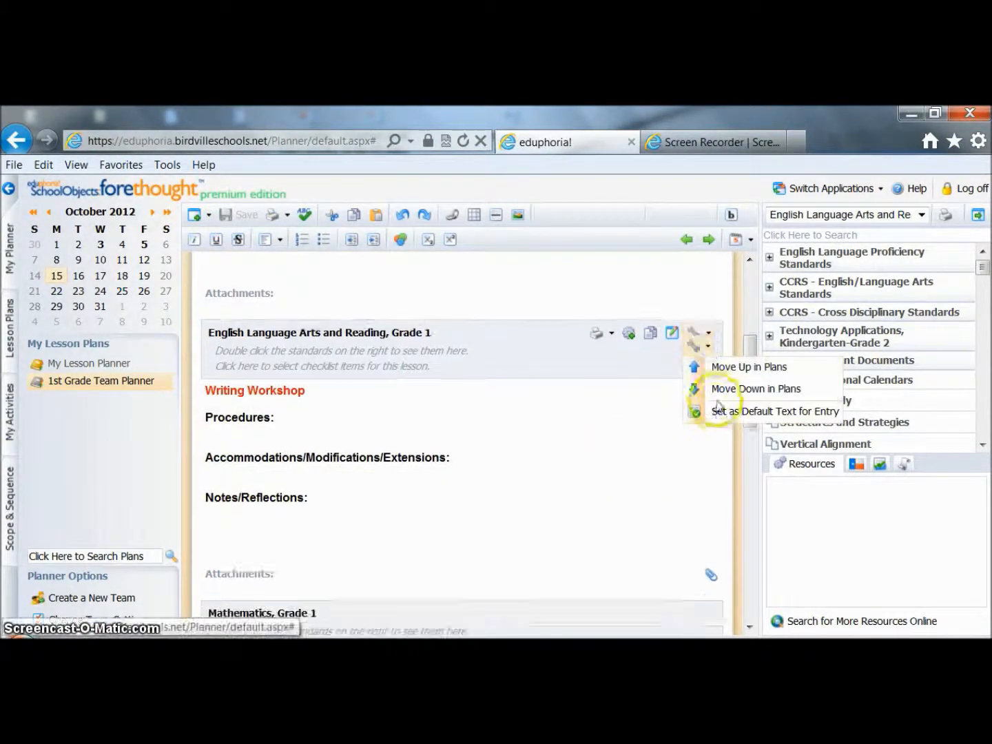
left_click(718, 412)
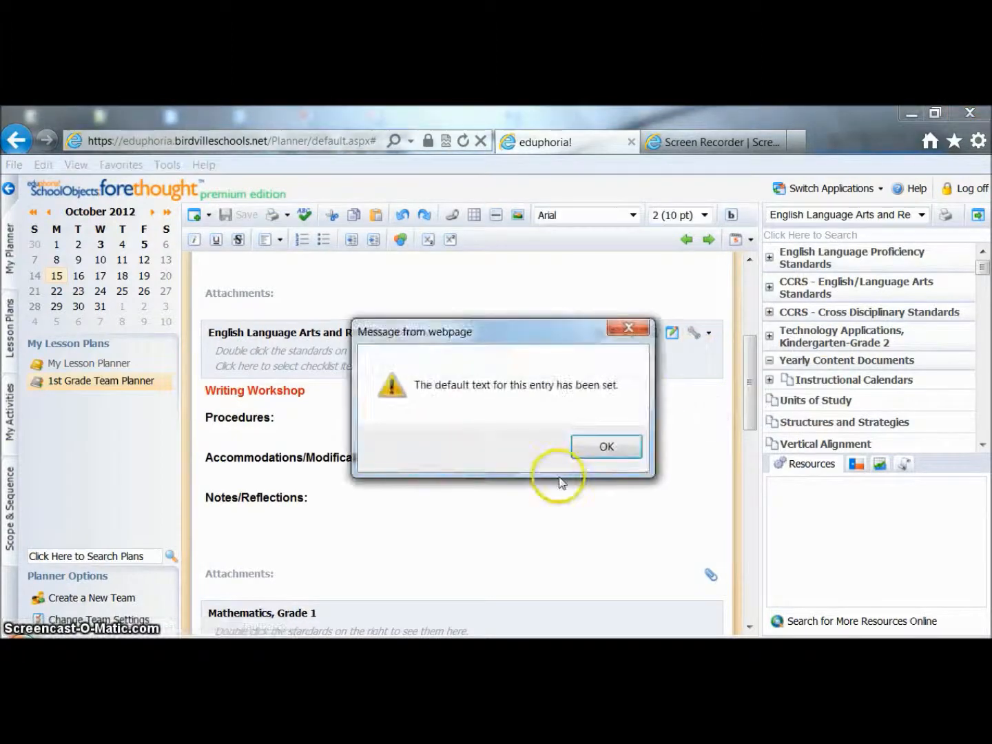
left_click(597, 446)
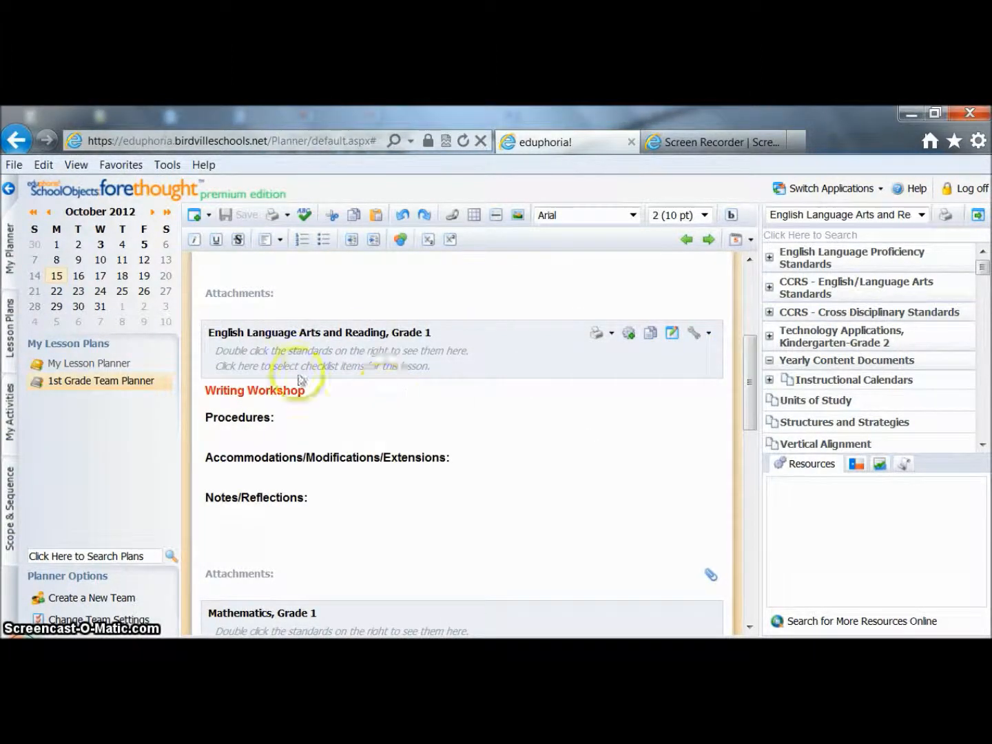
Check the Reading Workshop and Writing Workshop headings in the team plans for October 16 and October 17
left_click(79, 276)
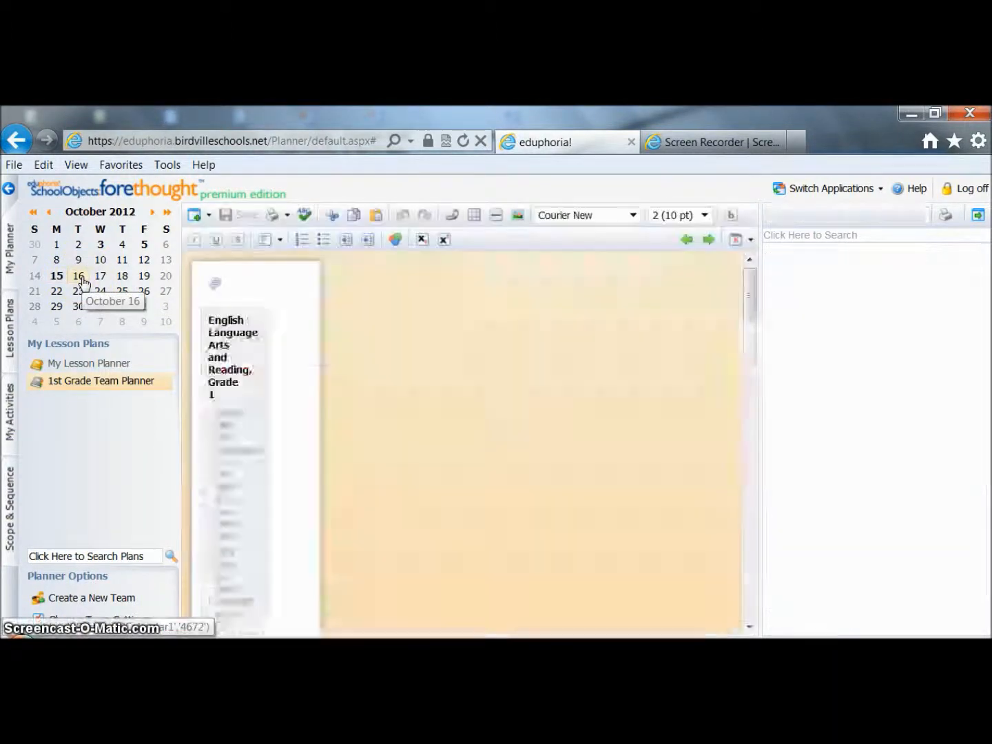
left_click(260, 404)
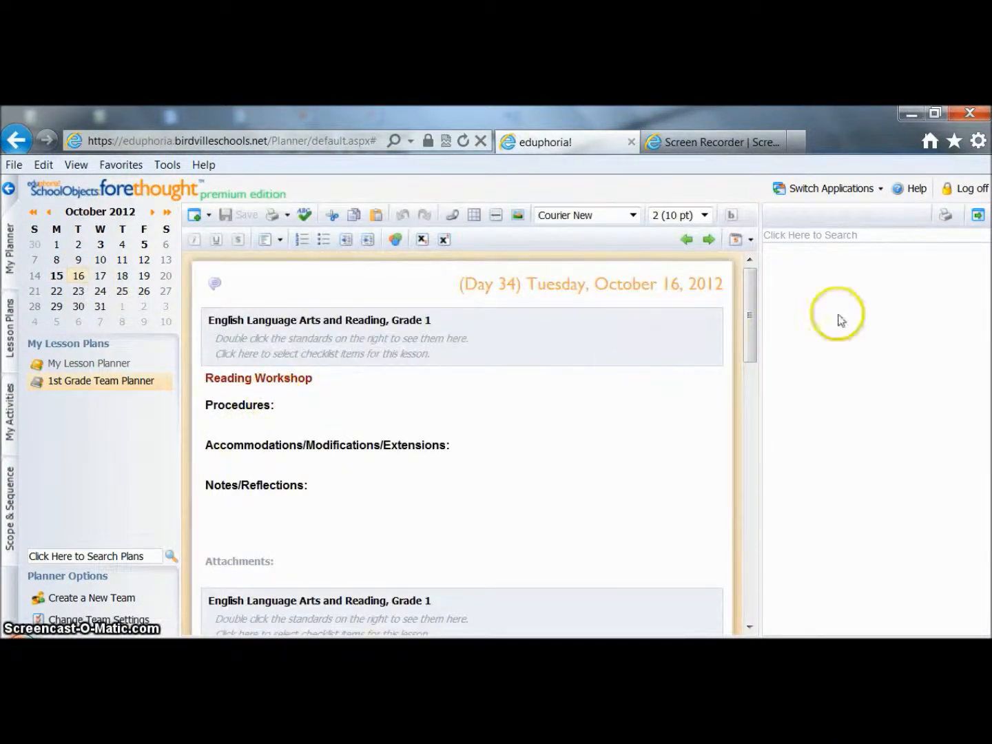
left_click_drag(751, 315, 759, 372)
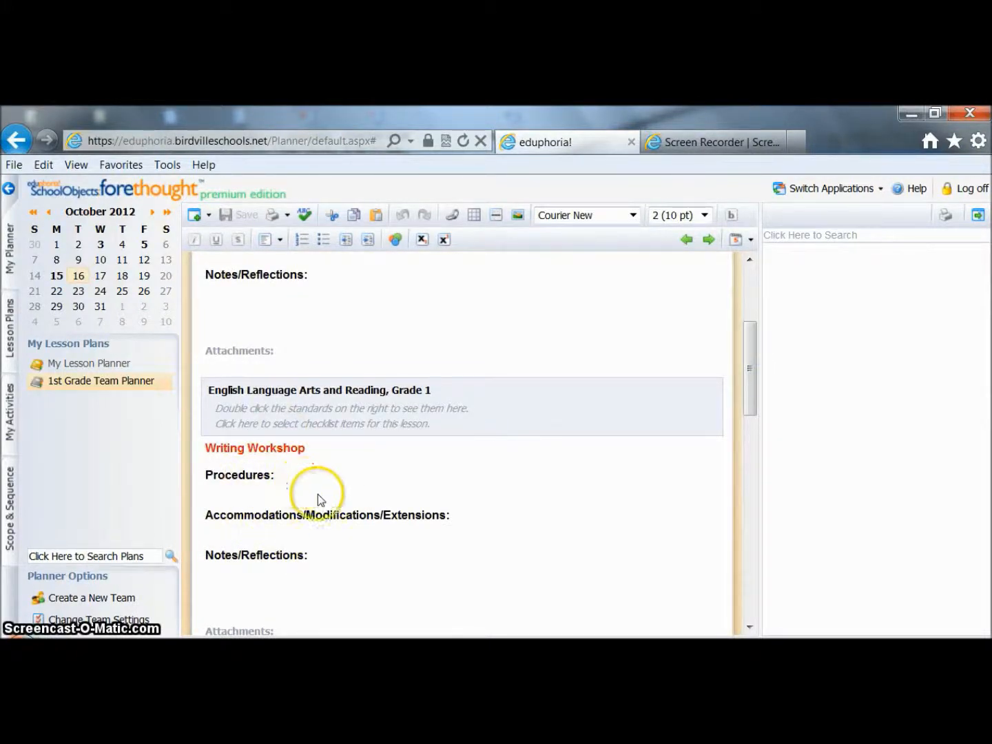
left_click(101, 281)
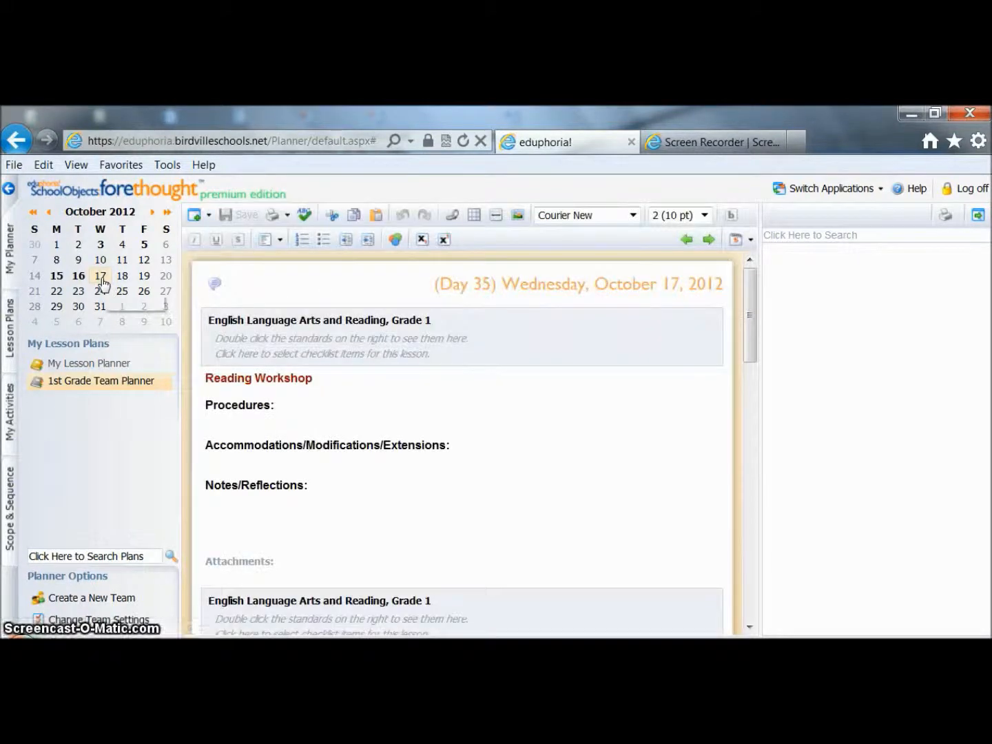
mouse_move(747, 329)
left_mouse_down()
mouse_move(748, 350)
mouse_move(748, 329)
left_mouse_up()
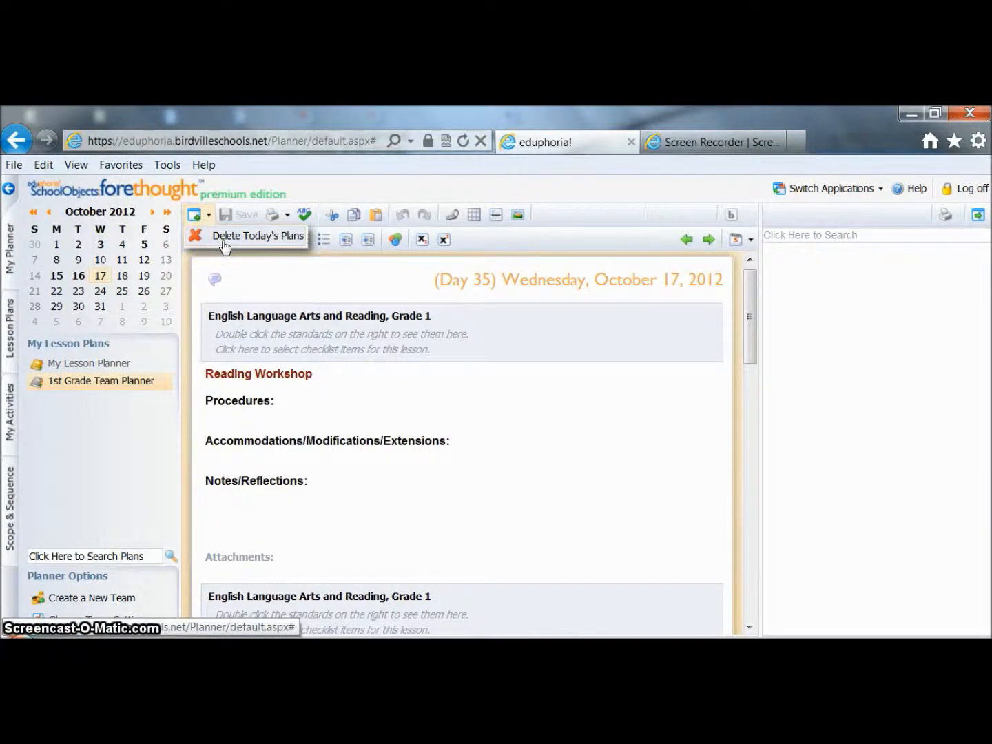
Check out the Reading Workshop lesson in the October 17 team plans for editing
left_click(248, 281)
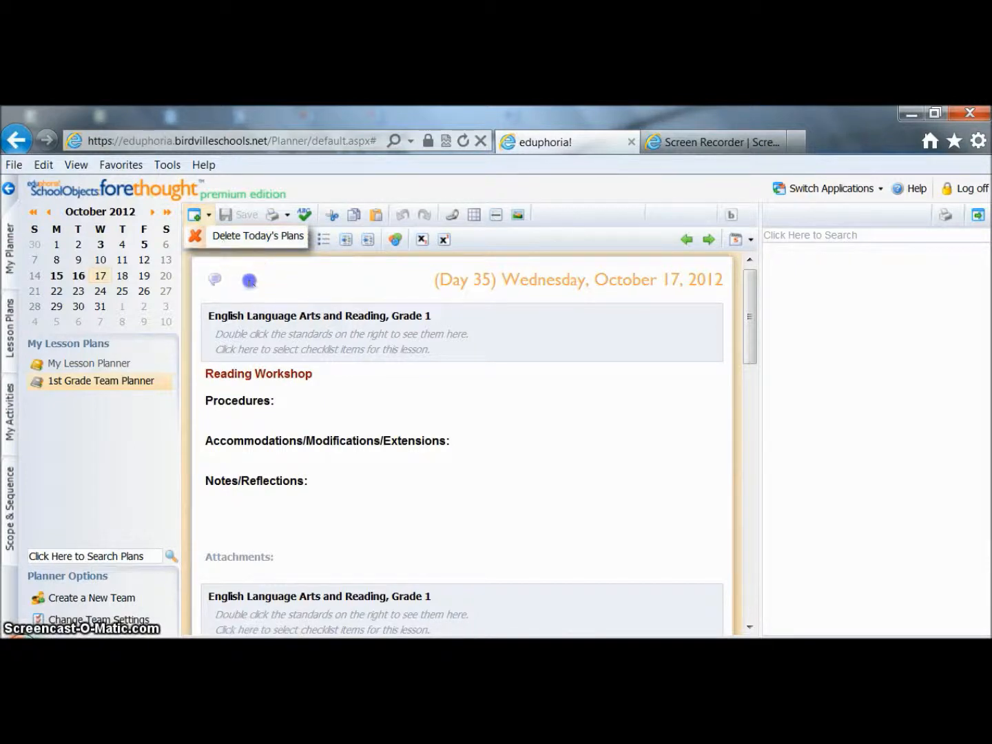
left_click(328, 403)
left_click(345, 412)
left_click(256, 428)
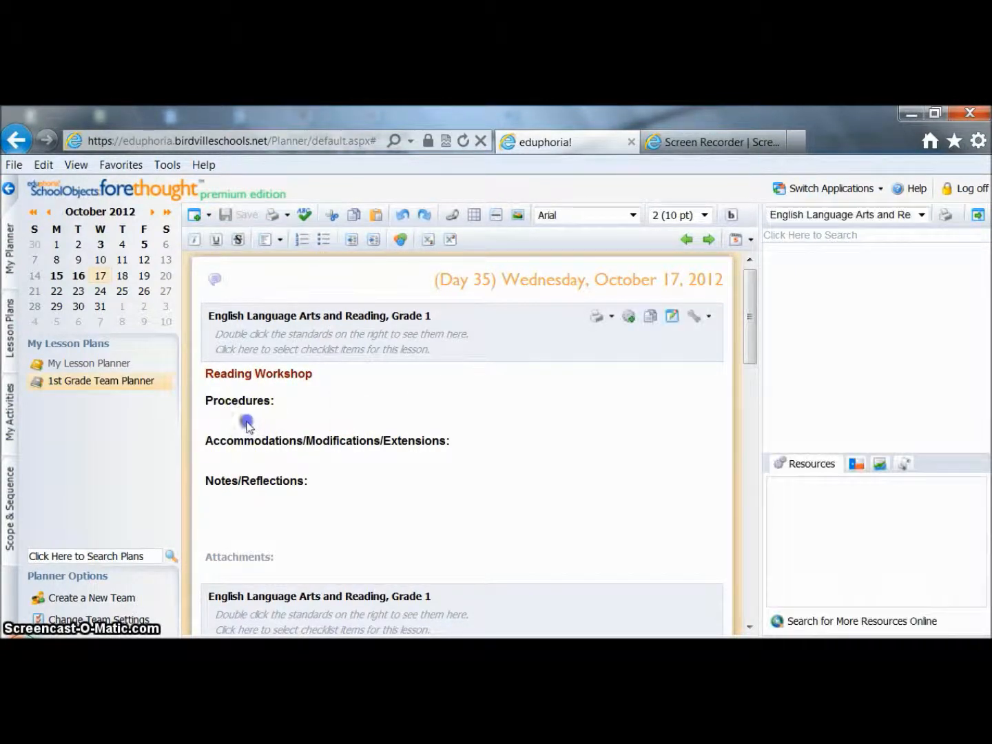
left_click(672, 316)
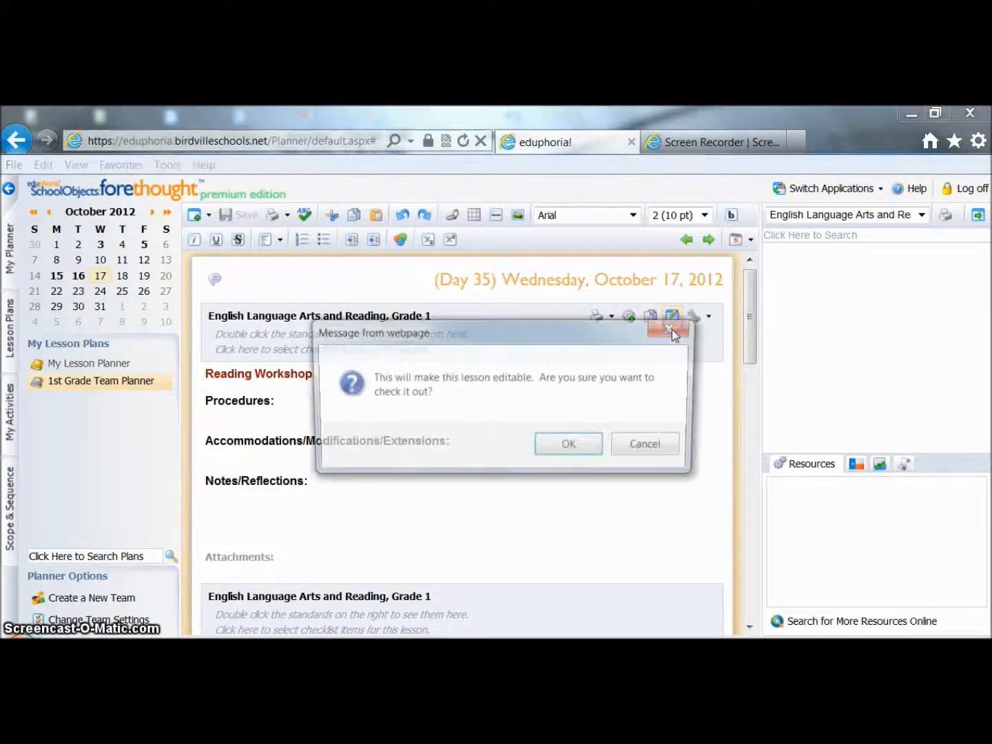
left_click(584, 446)
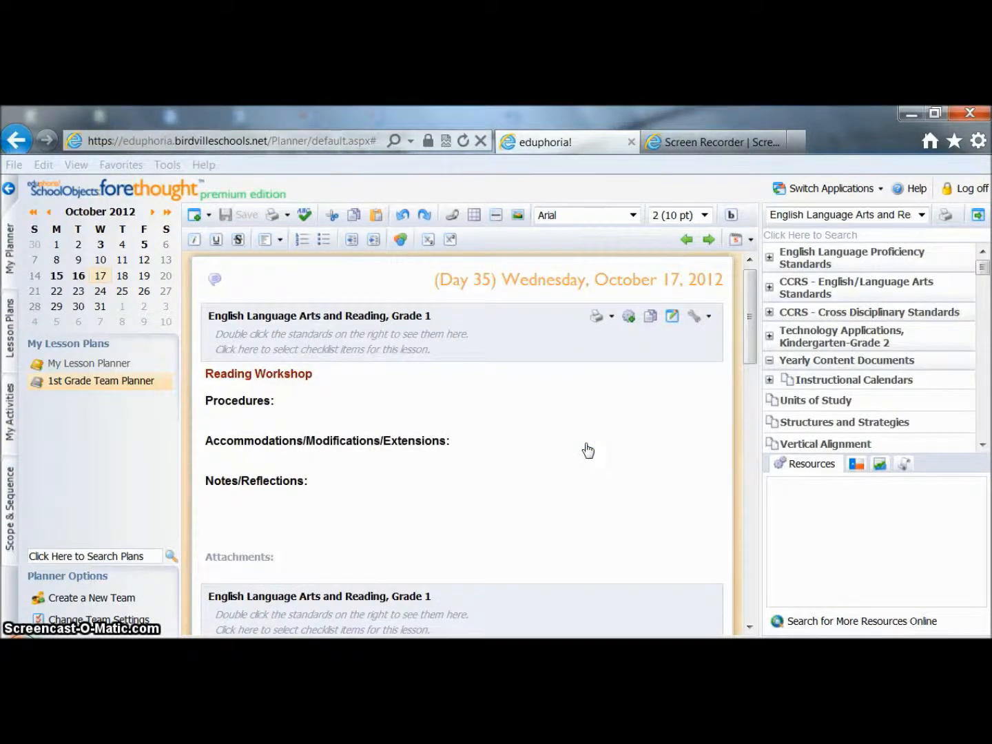
Enter "Type a lesson here." under Procedures in the October 17 Reading Workshop lesson and save it
left_click(250, 409)
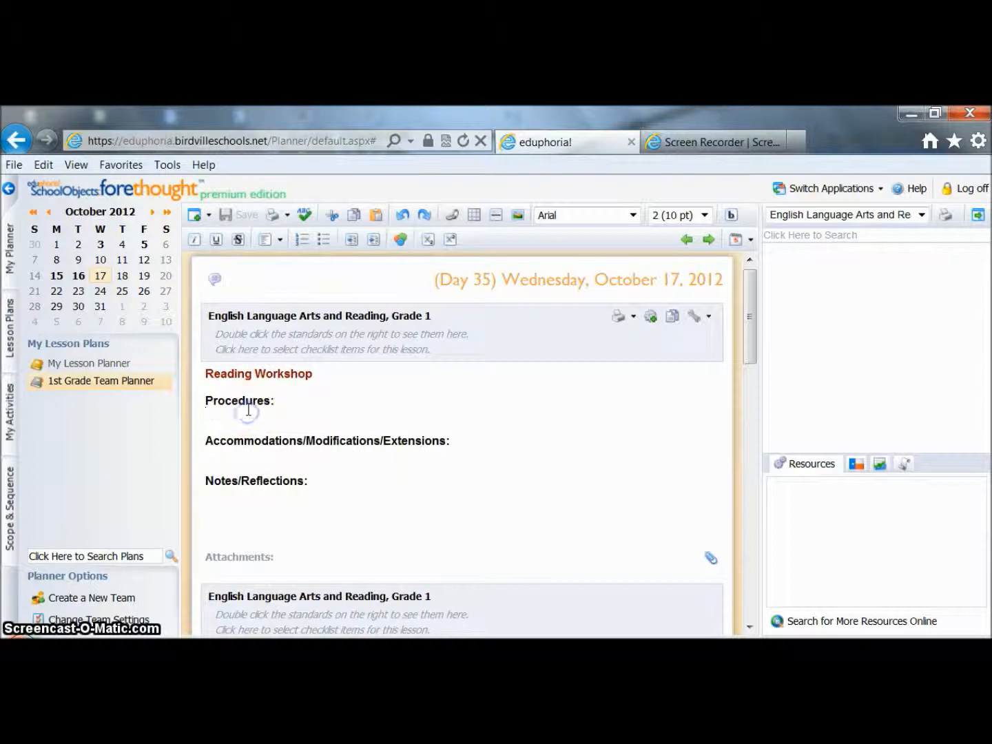
type("Type a lesson here.")
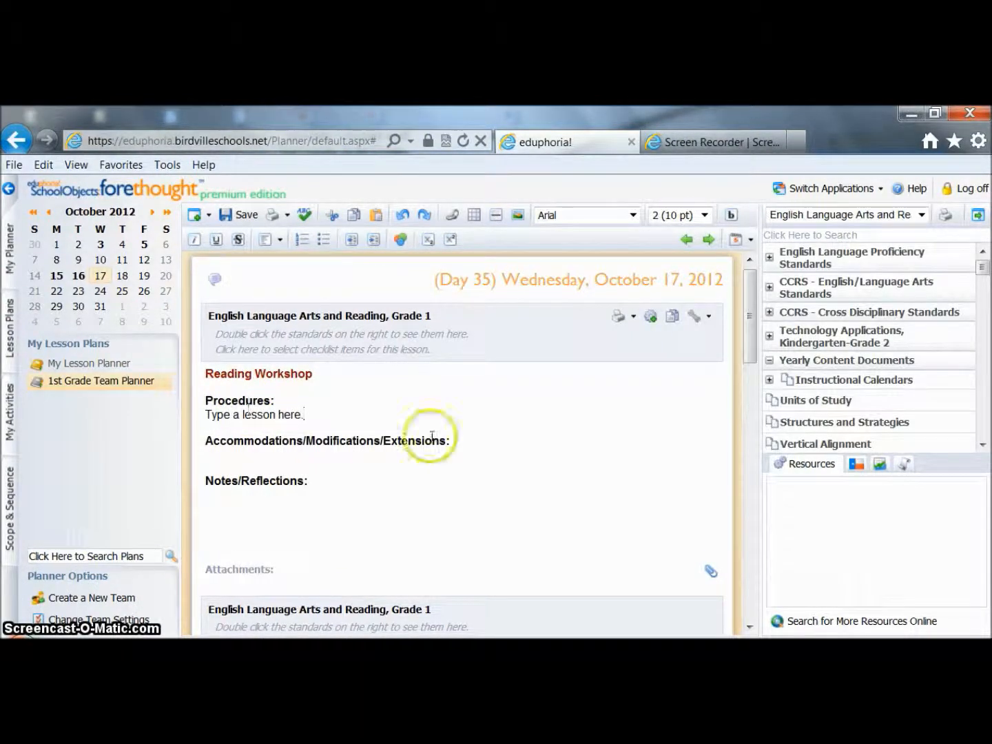
left_click(246, 216)
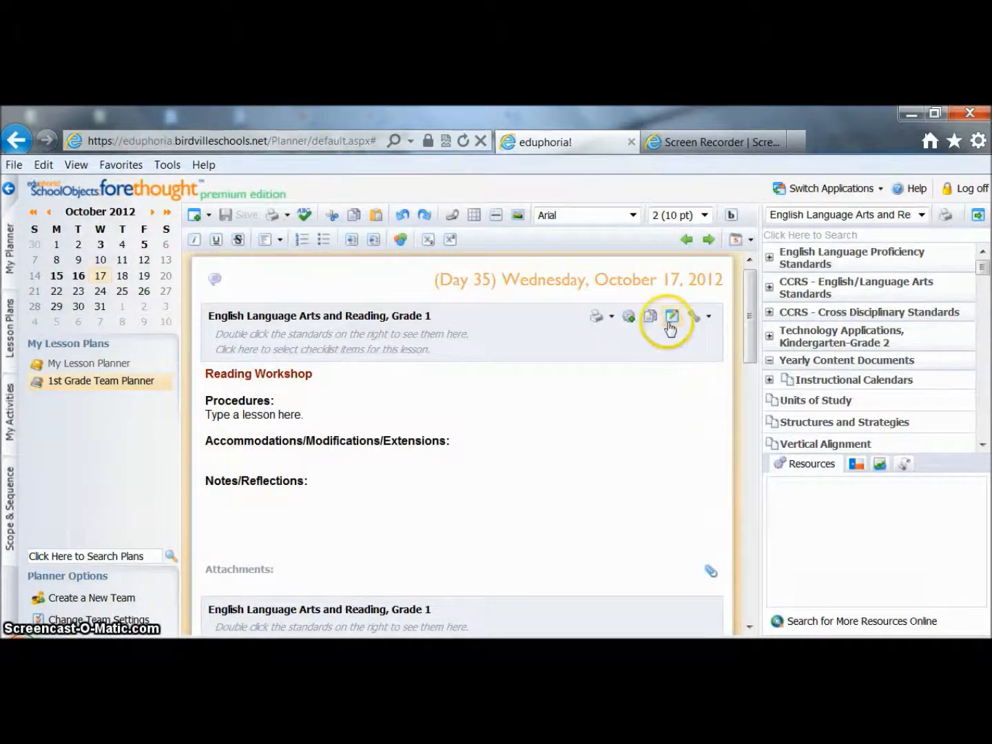
Send the October 17 Reading Workshop team lesson to the Reading Workshop entry on October 12, 2012
left_click(649, 316)
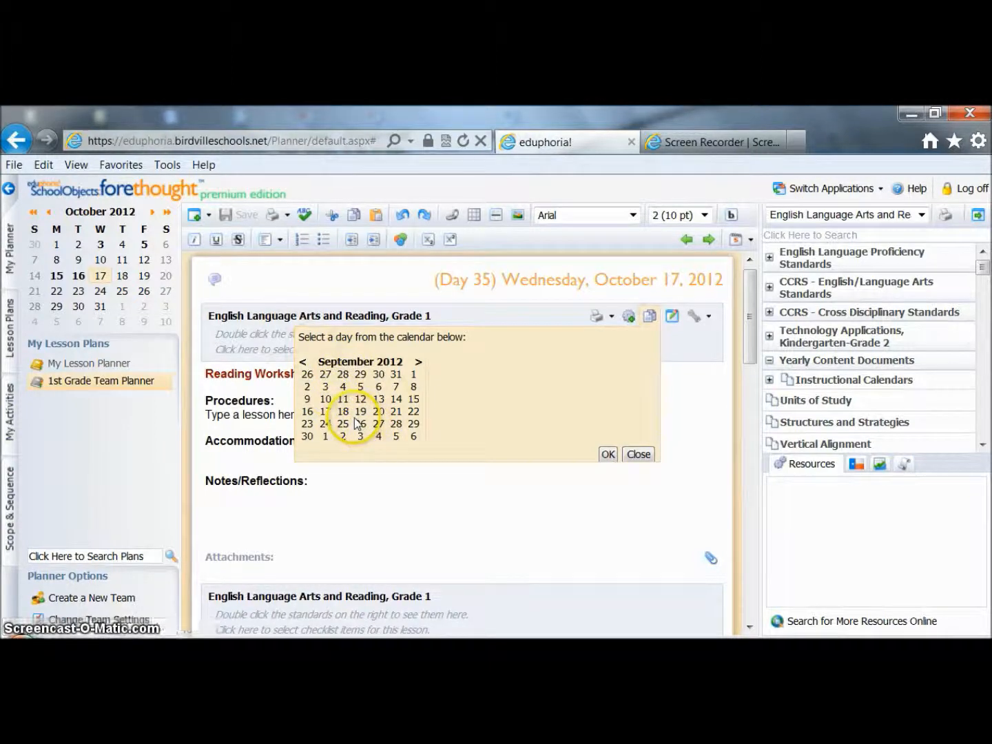
left_click(419, 363)
left_click(398, 390)
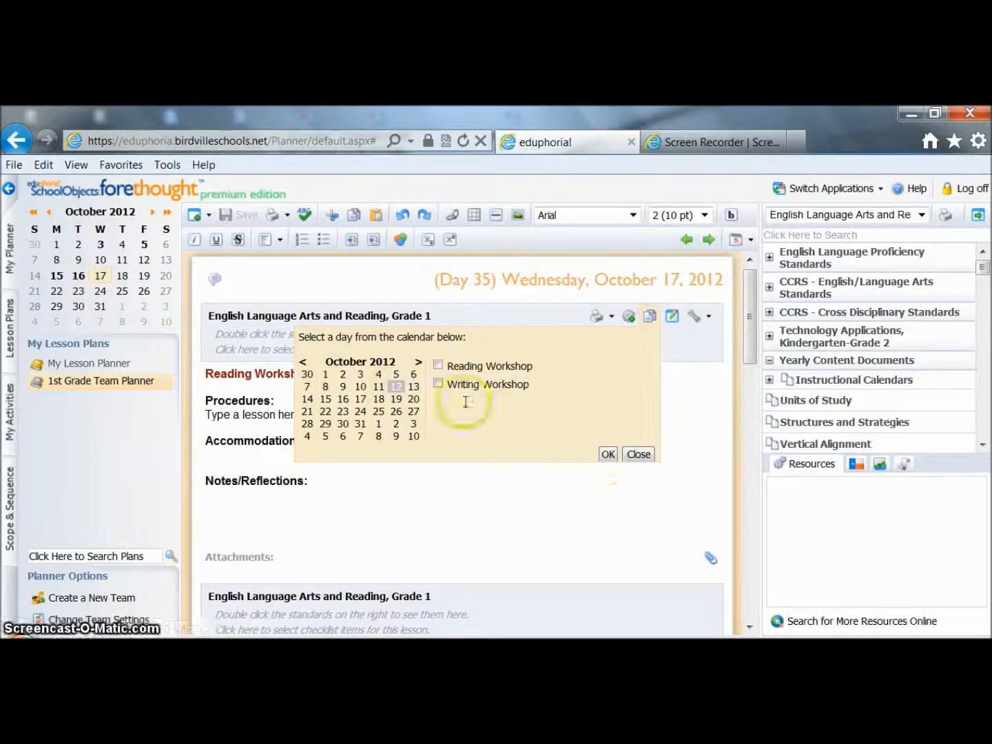
left_click(438, 366)
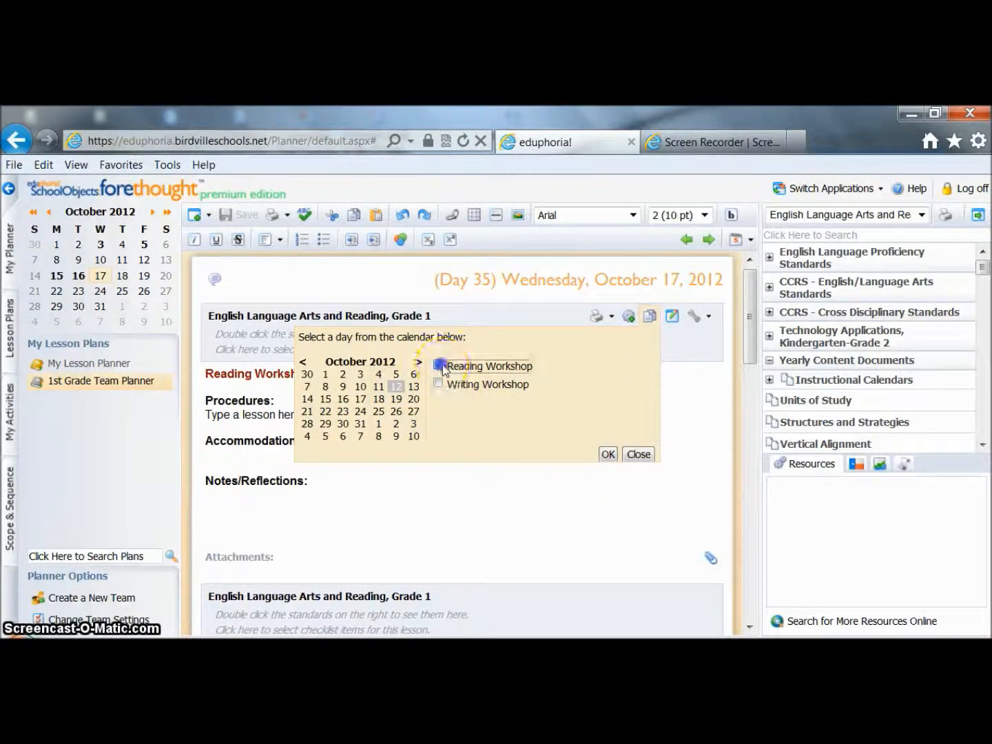
left_click(609, 455)
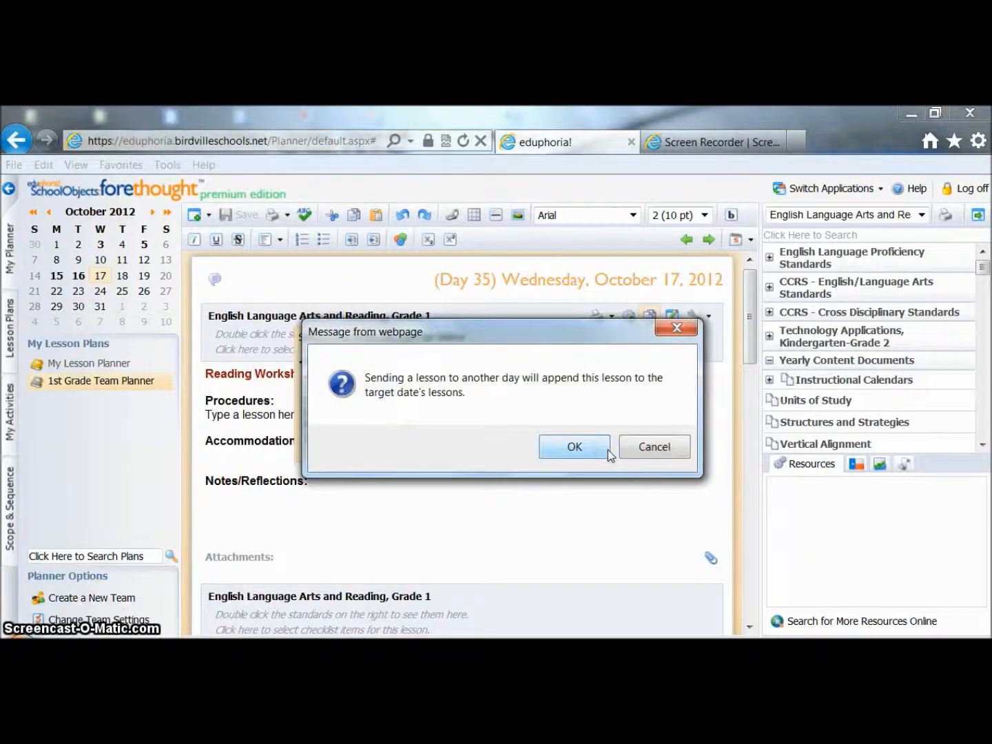
left_click(593, 448)
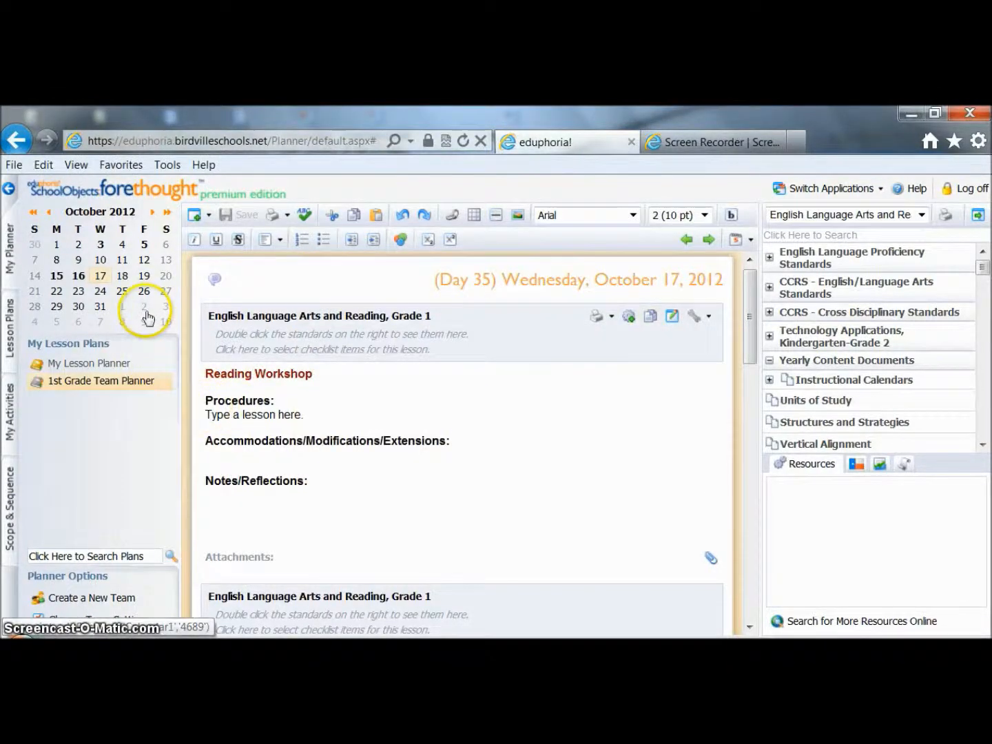
Examine the Reading Workshop entry for October 12 in My Lesson Planner
left_click(71, 365)
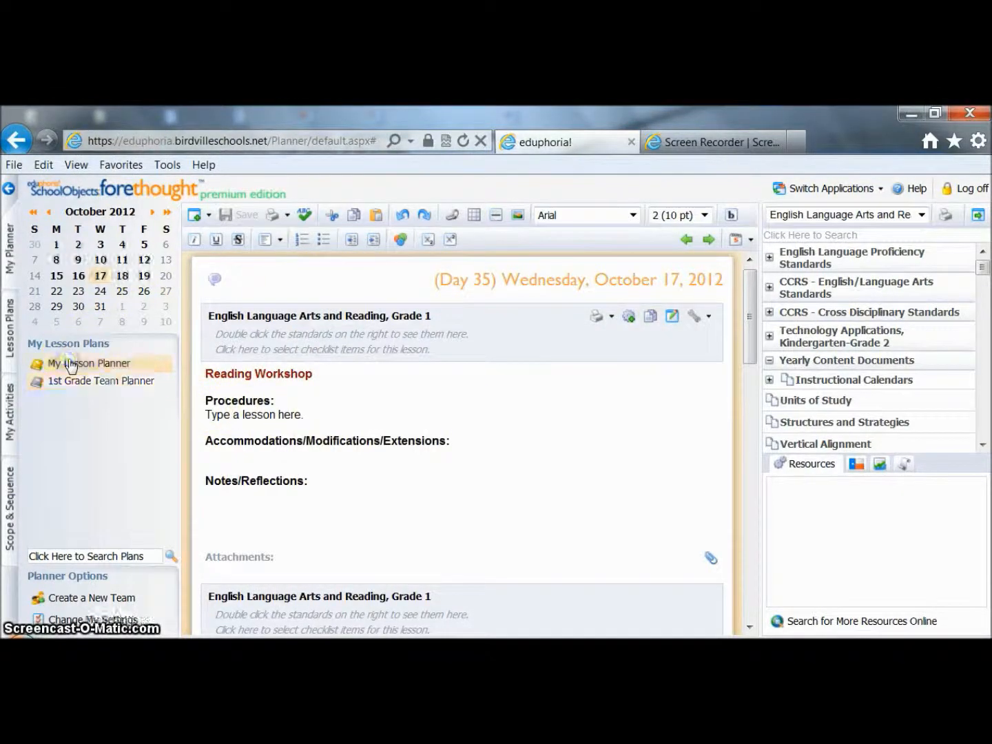
left_click(144, 267)
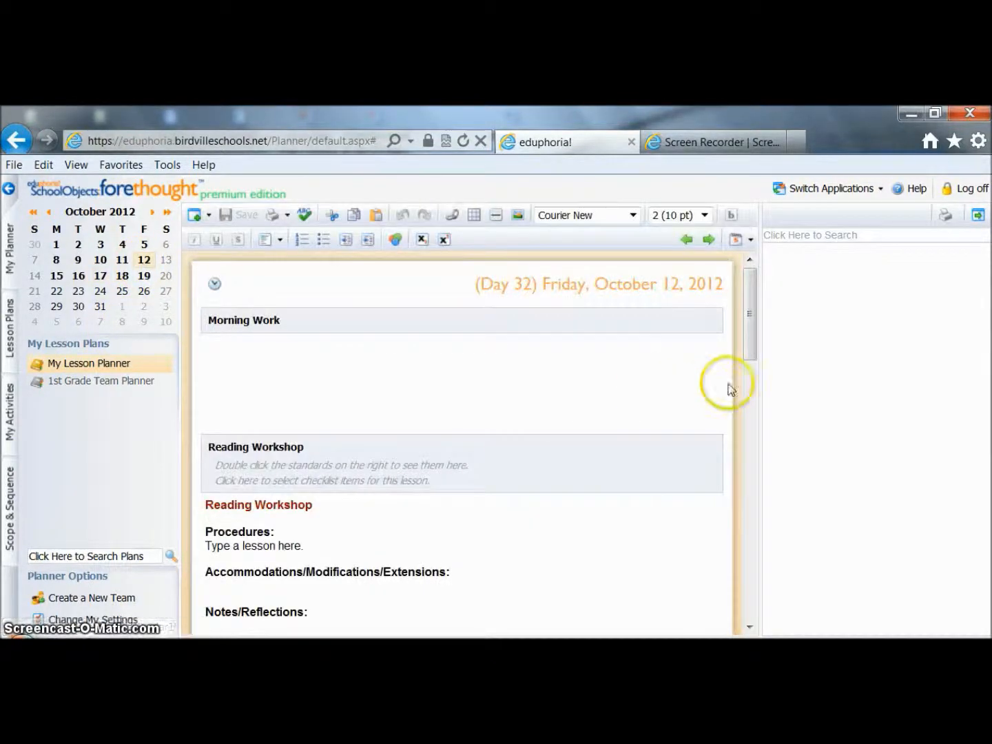
left_click_drag(747, 336, 746, 372)
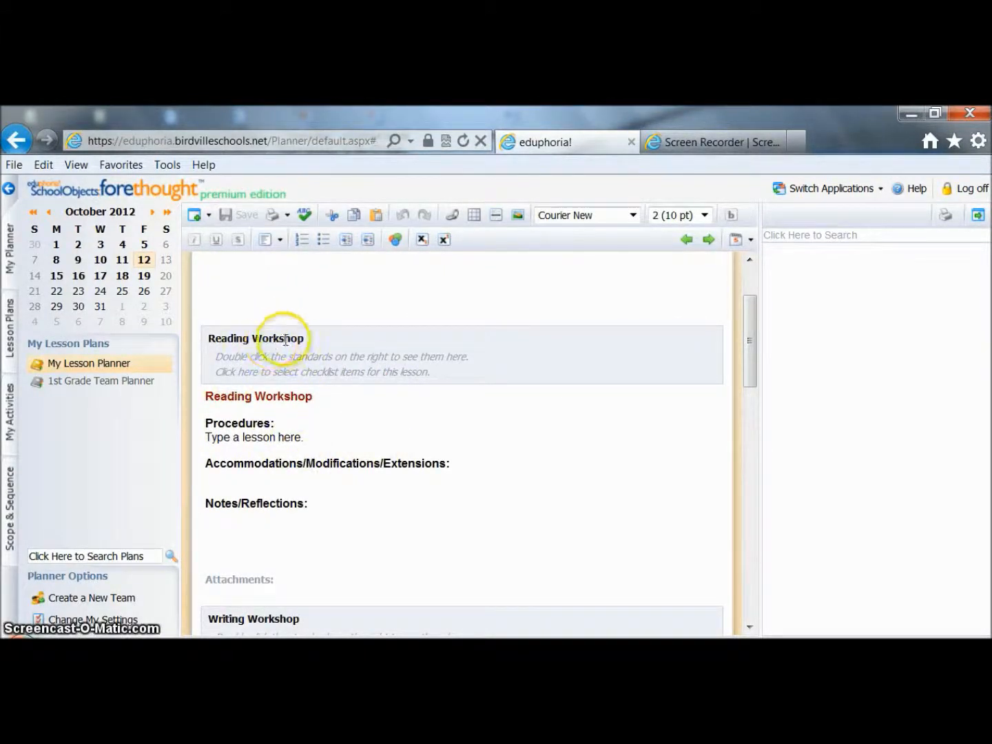
left_click_drag(317, 395, 216, 406)
left_click(217, 407)
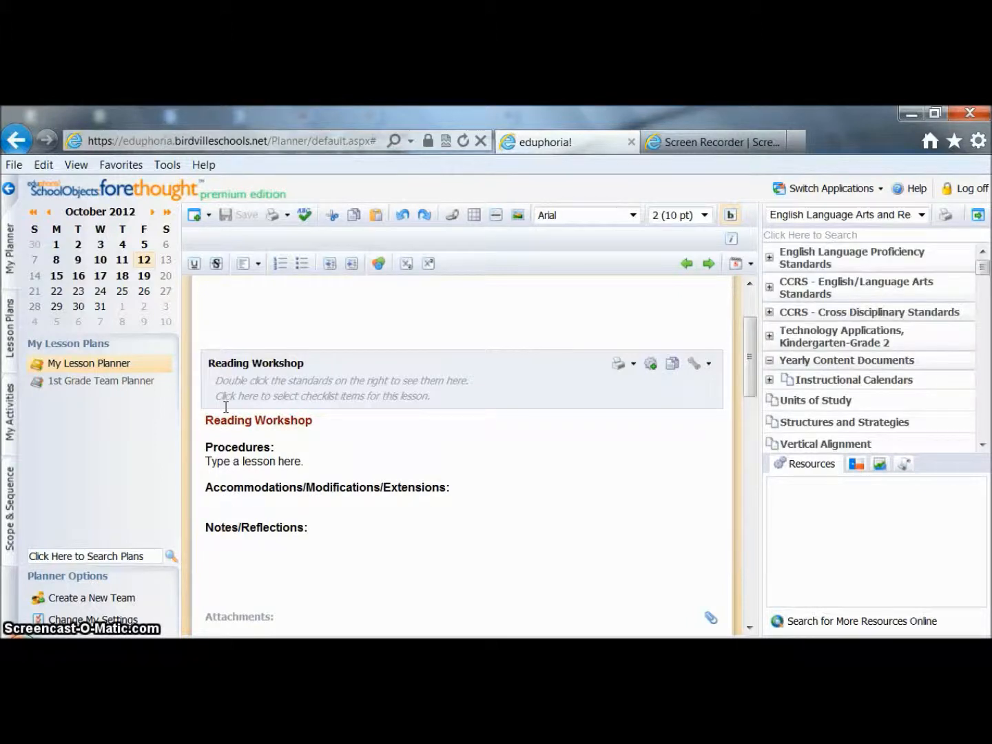
Review the Reading Workshop and Writing Workshop entries for October 12 in the 1st Grade Team Planner
left_click(135, 385)
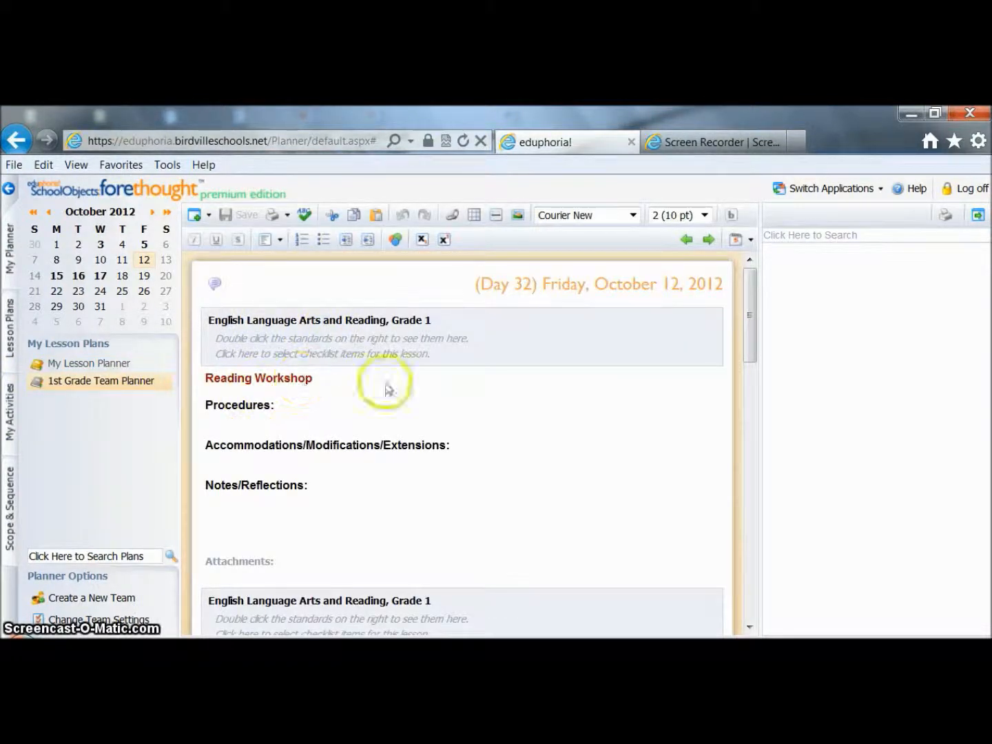
left_click_drag(748, 354, 748, 385)
left_click(507, 518)
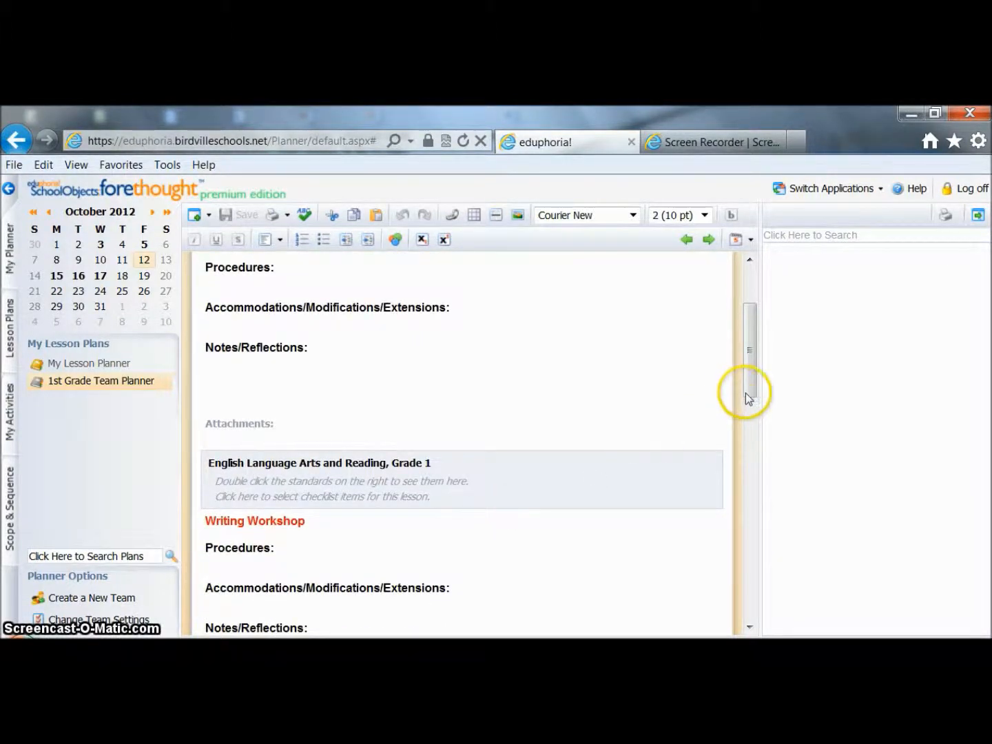
left_click_drag(755, 387, 753, 349)
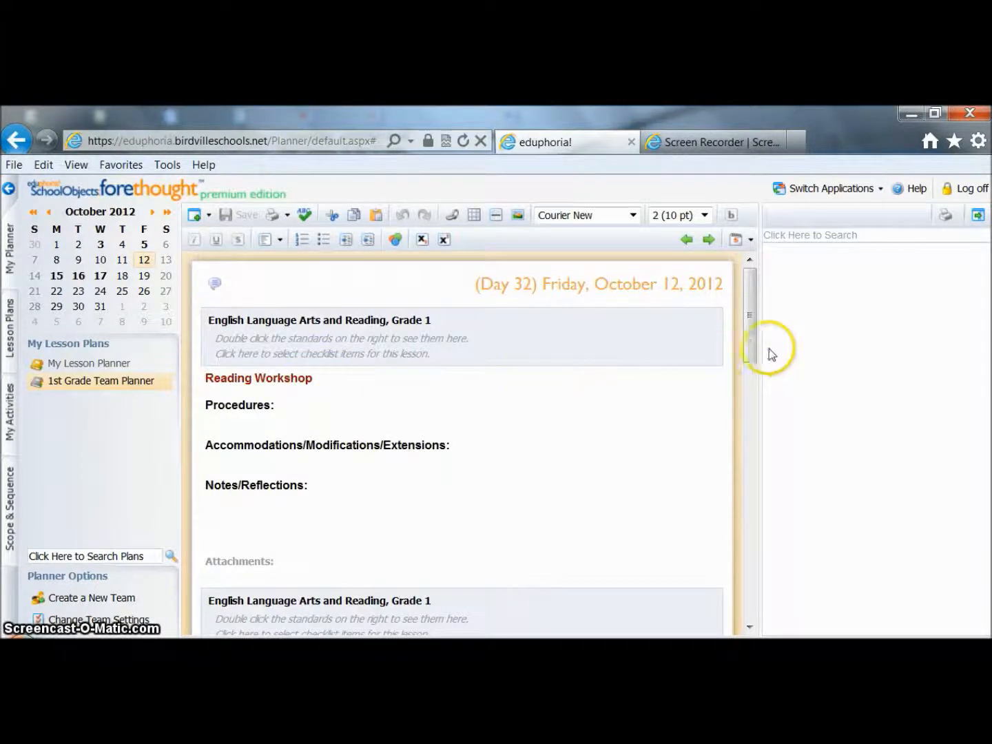
mouse_move(753, 344)
left_mouse_down()
mouse_move(753, 361)
mouse_move(753, 343)
mouse_move(758, 353)
left_mouse_up()
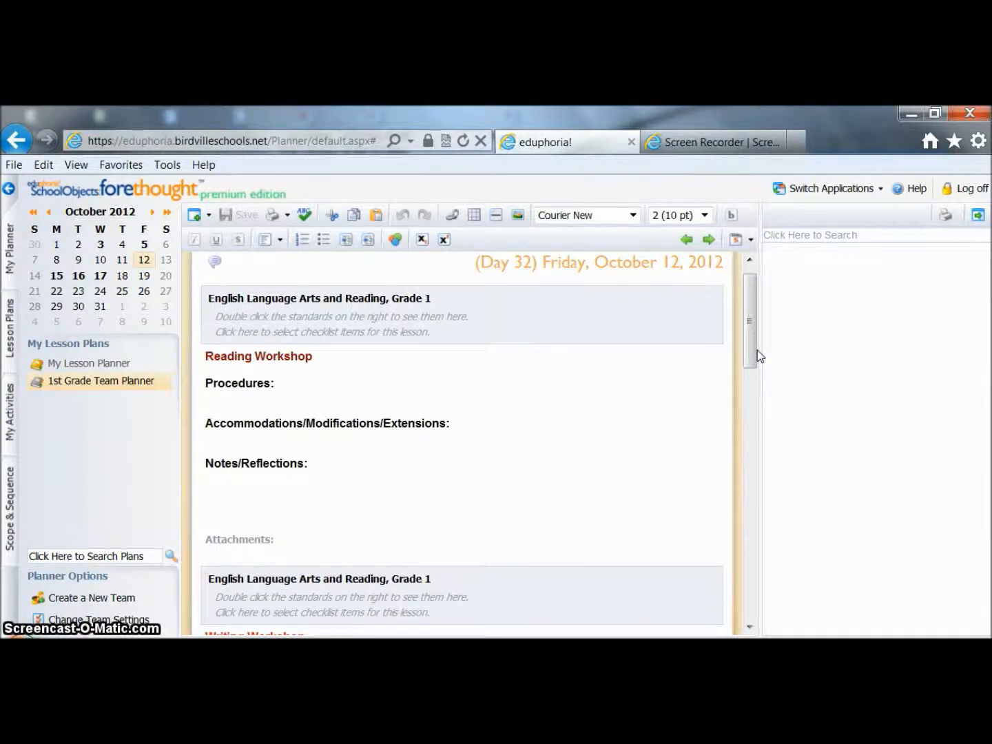
left_click(425, 591)
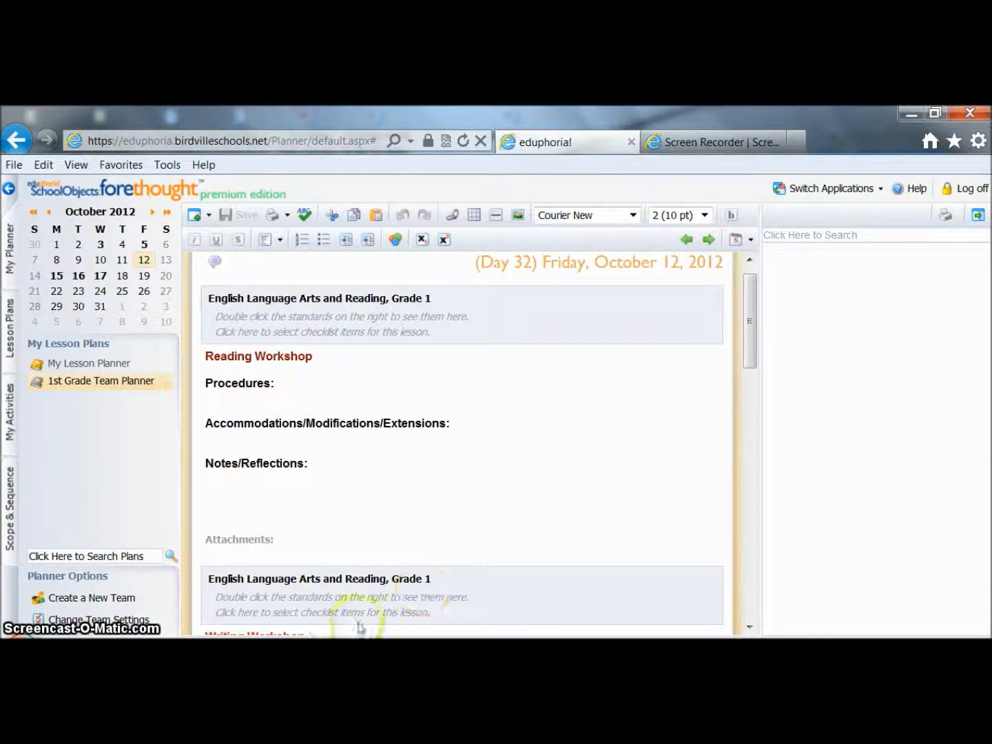